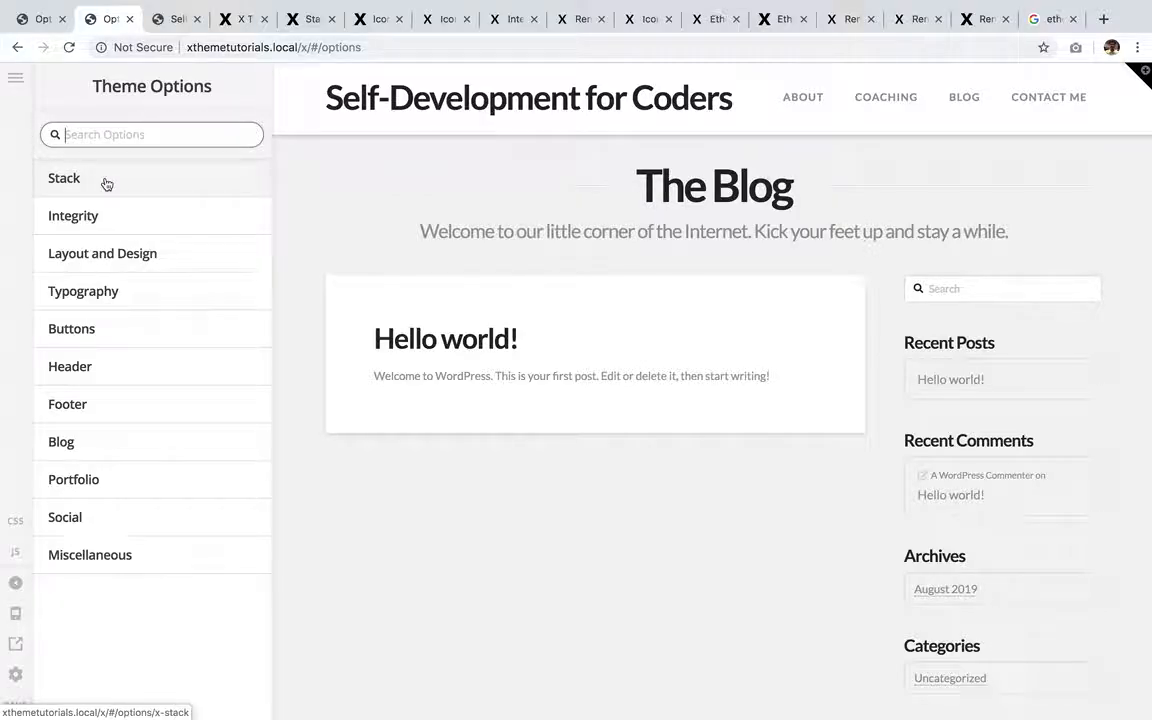
- Open the Stack section of the theme options and set the stack to Renew
click(106, 184)
click(136, 280)
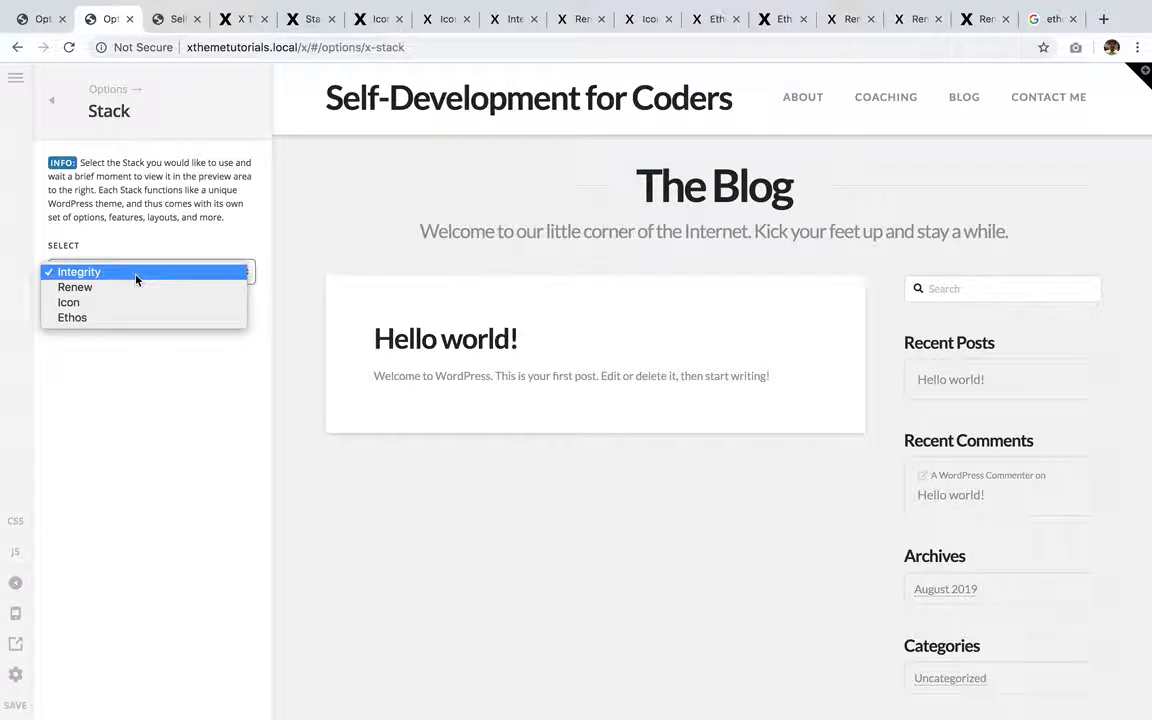
click(161, 438)
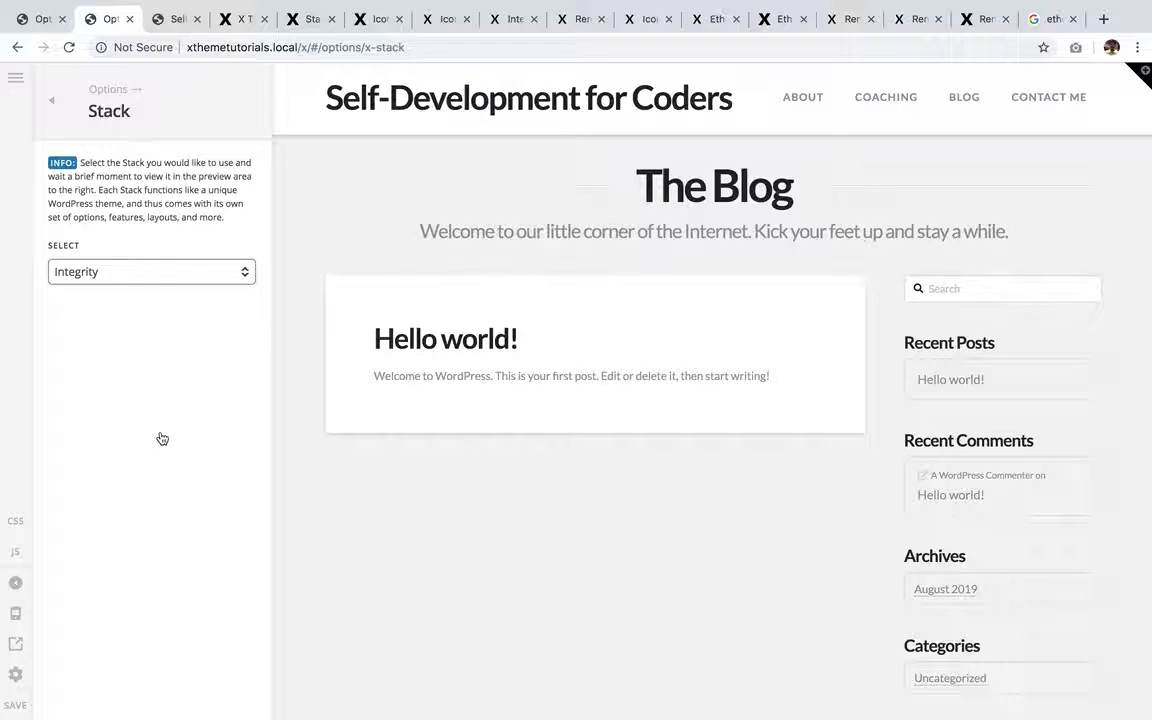
click(163, 273)
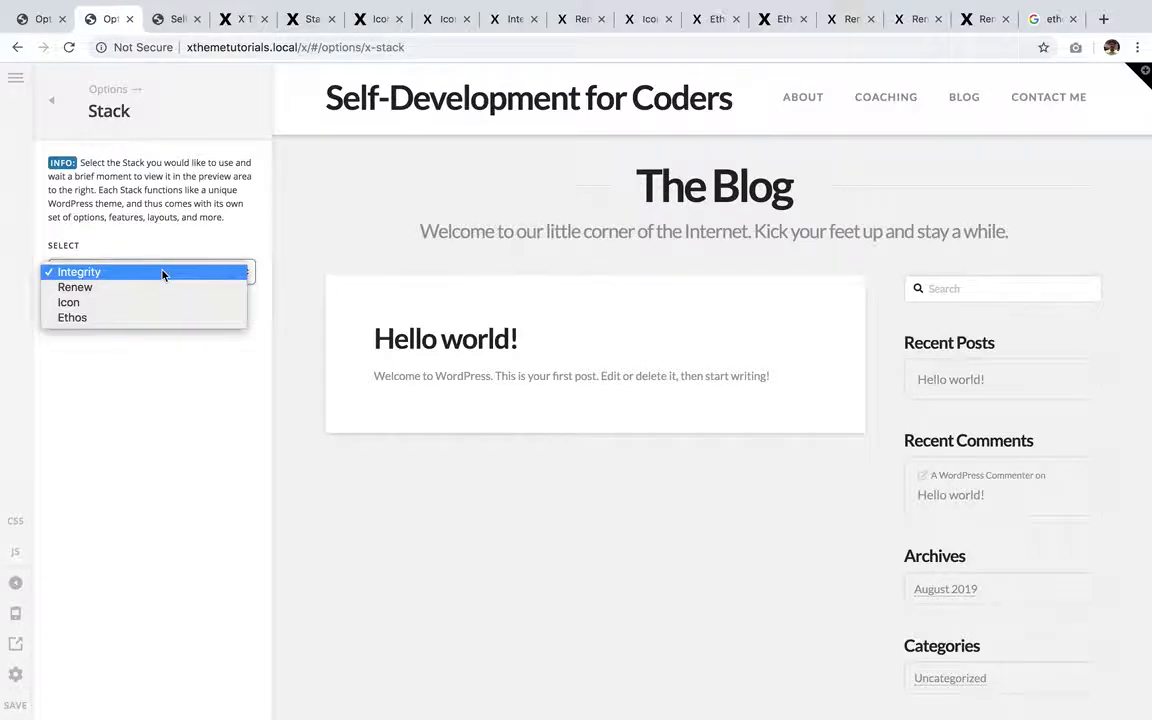
click(163, 287)
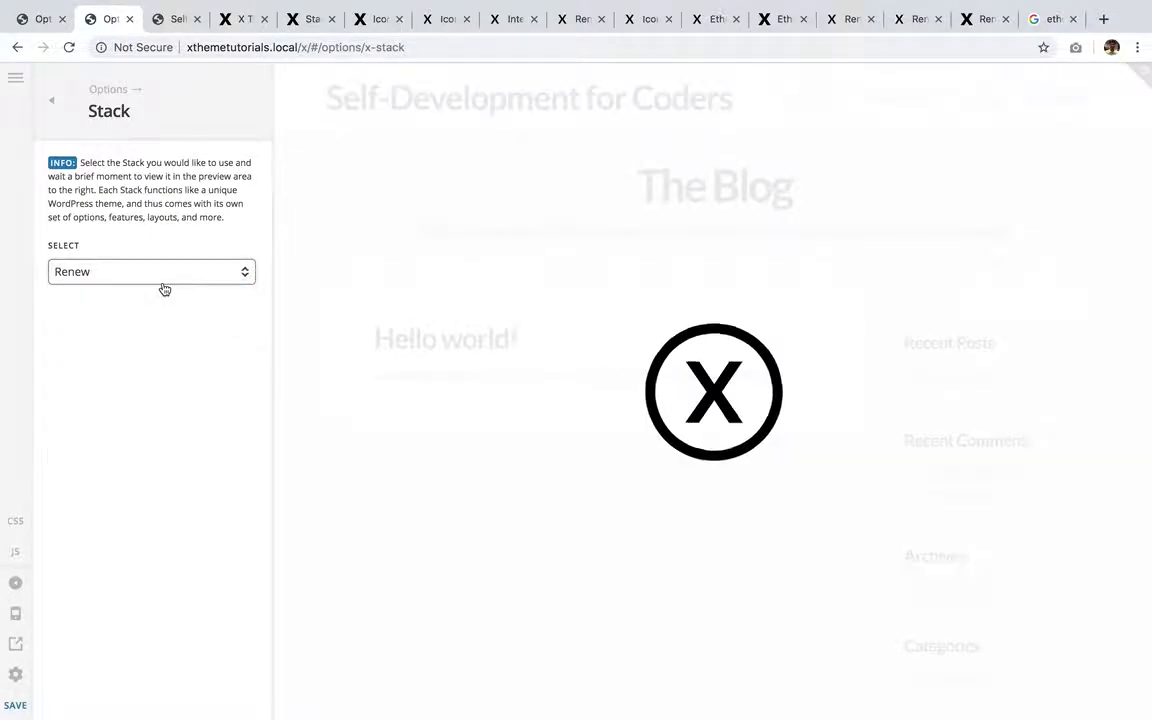
- Switch the theme's stack back to Integrity
click(164, 285)
click(159, 268)
click(159, 268)
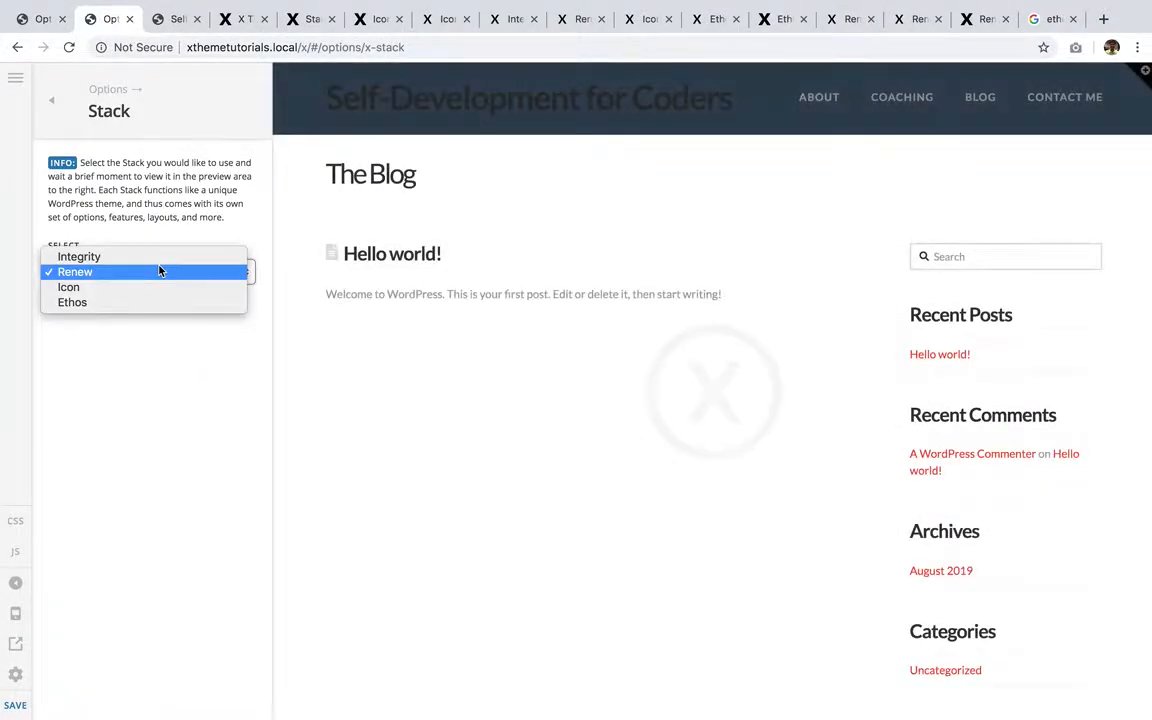
click(155, 258)
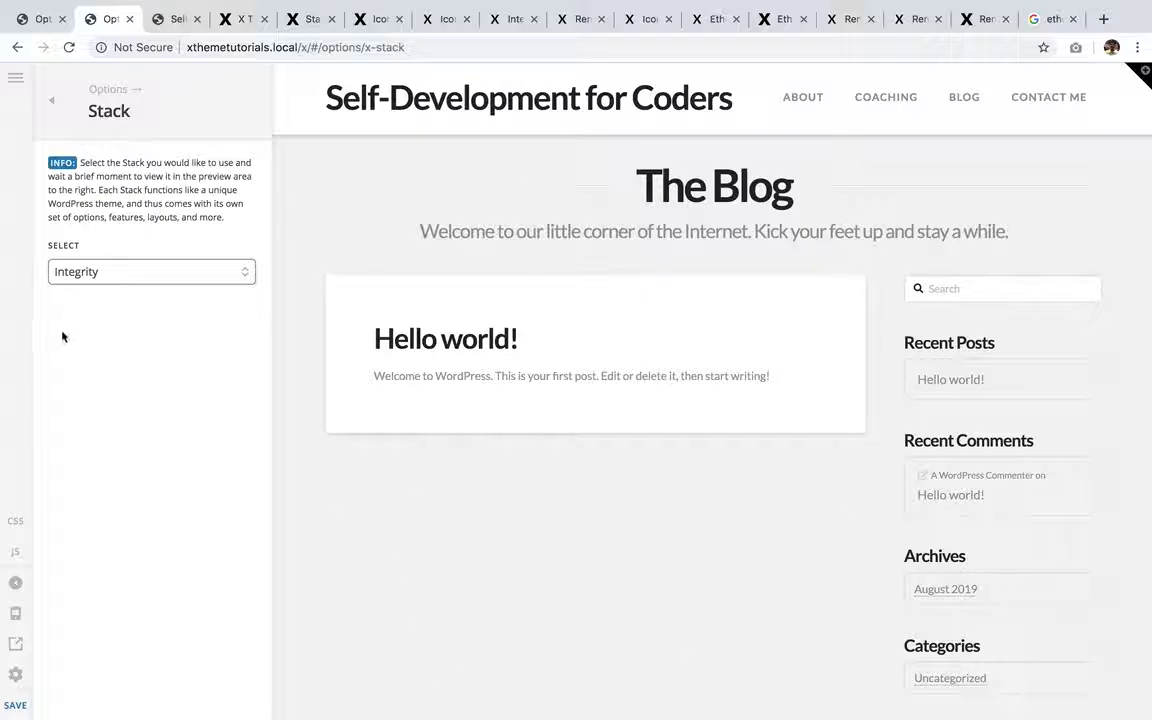
- Set the stack to Renew and inspect "The Blog" heading in the page preview
click(95, 271)
click(108, 288)
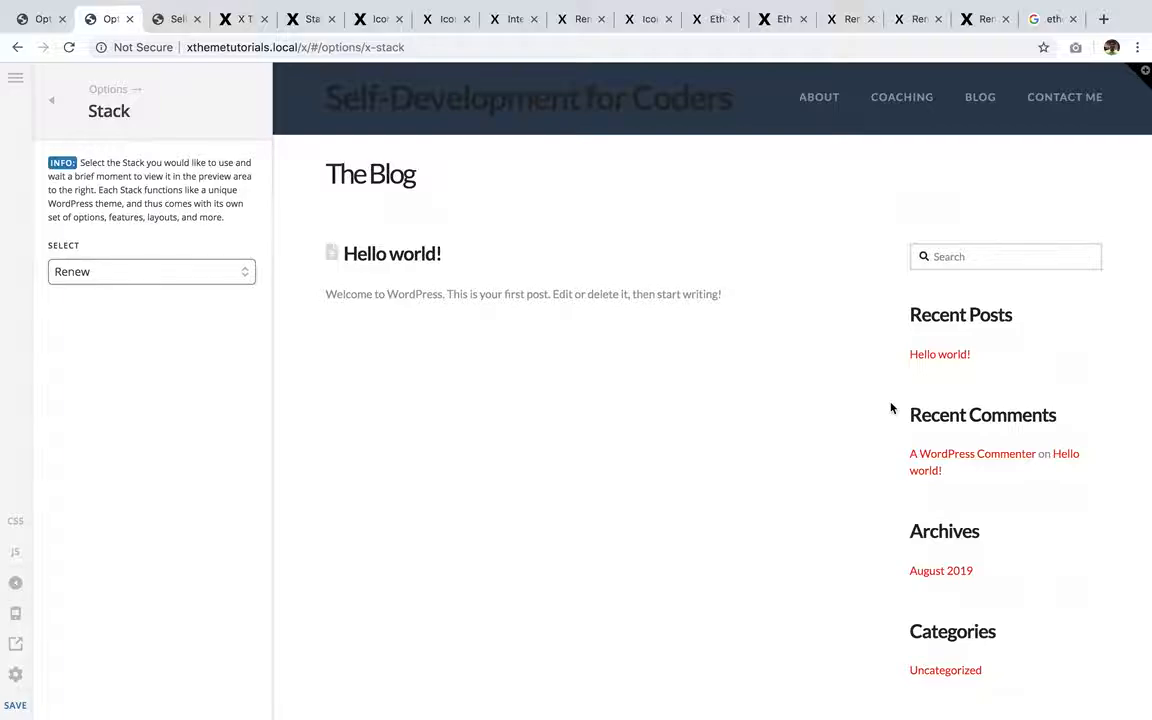
triple_click(374, 175)
click(372, 176)
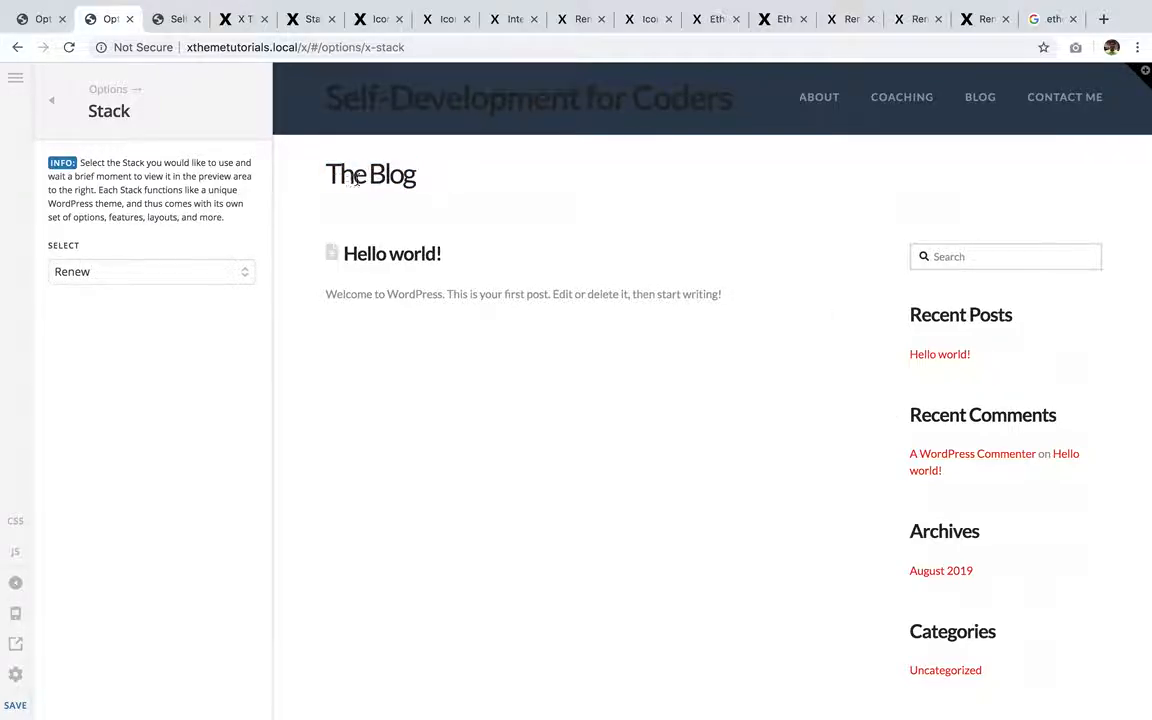
- Switch the stack to Integrity and back to Renew to compare the two page designs
click(80, 272)
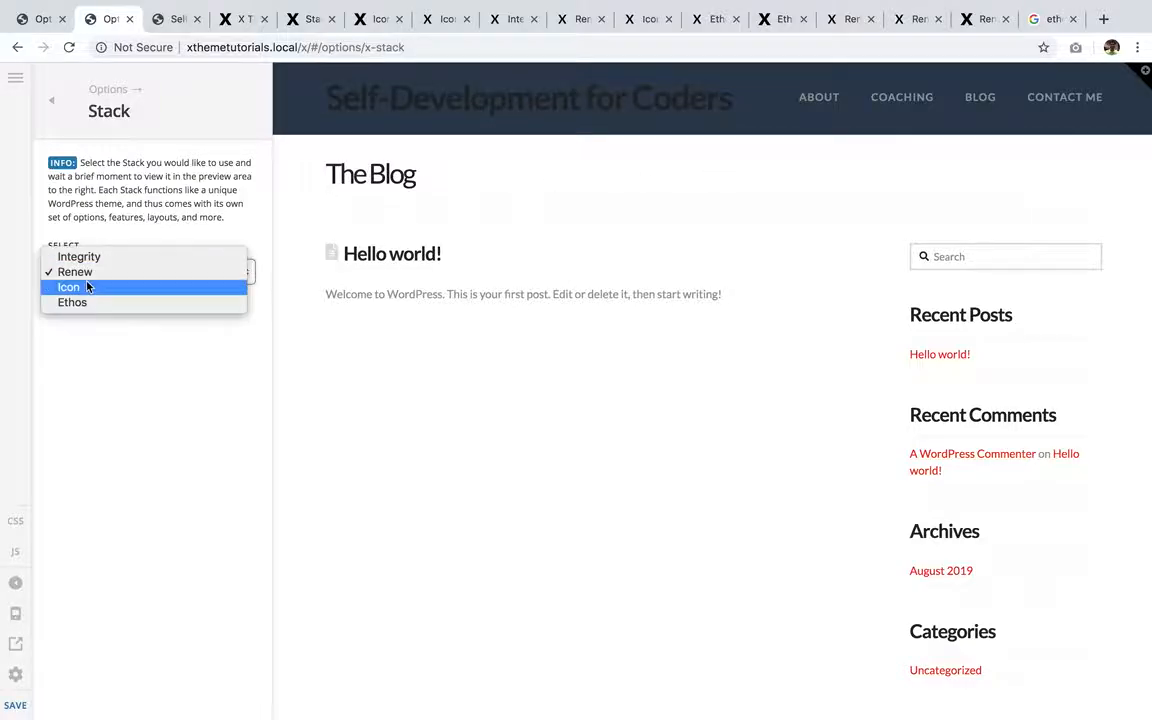
click(84, 259)
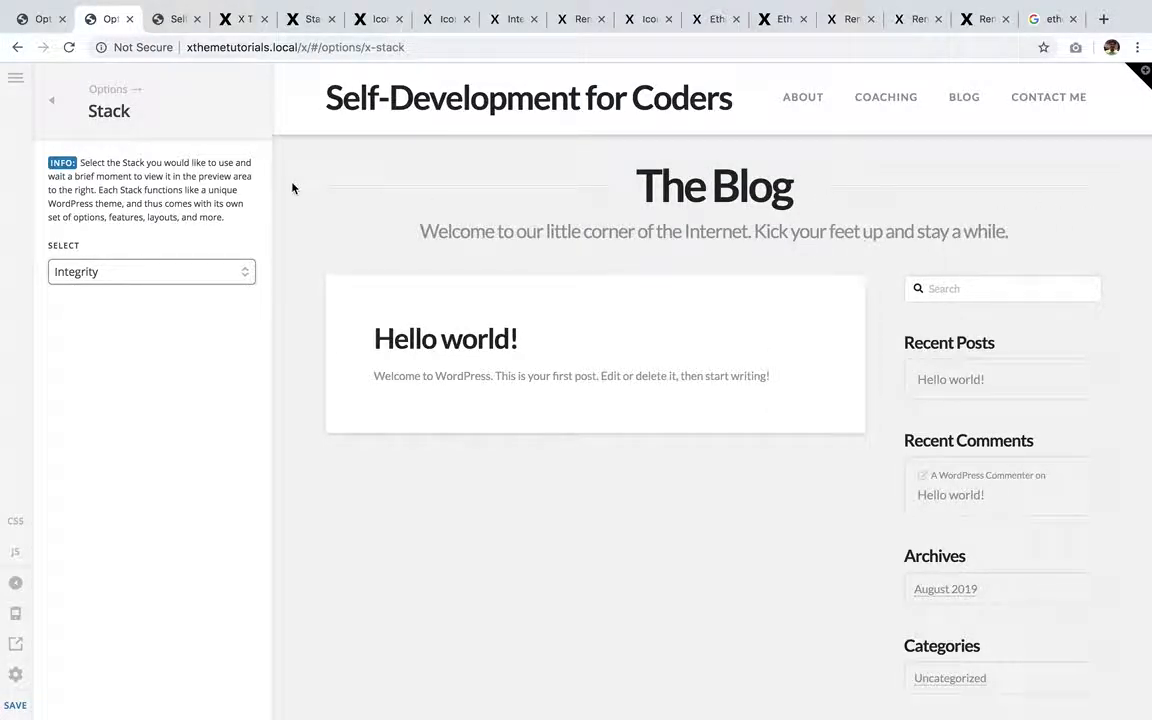
click(211, 273)
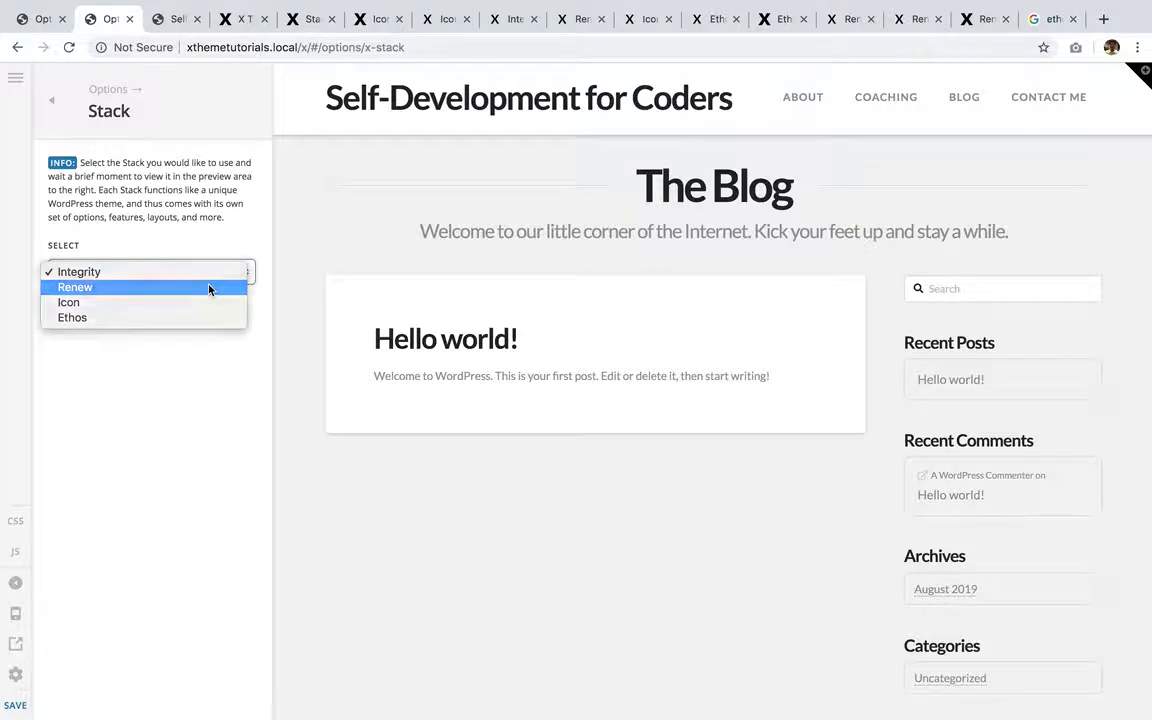
click(211, 288)
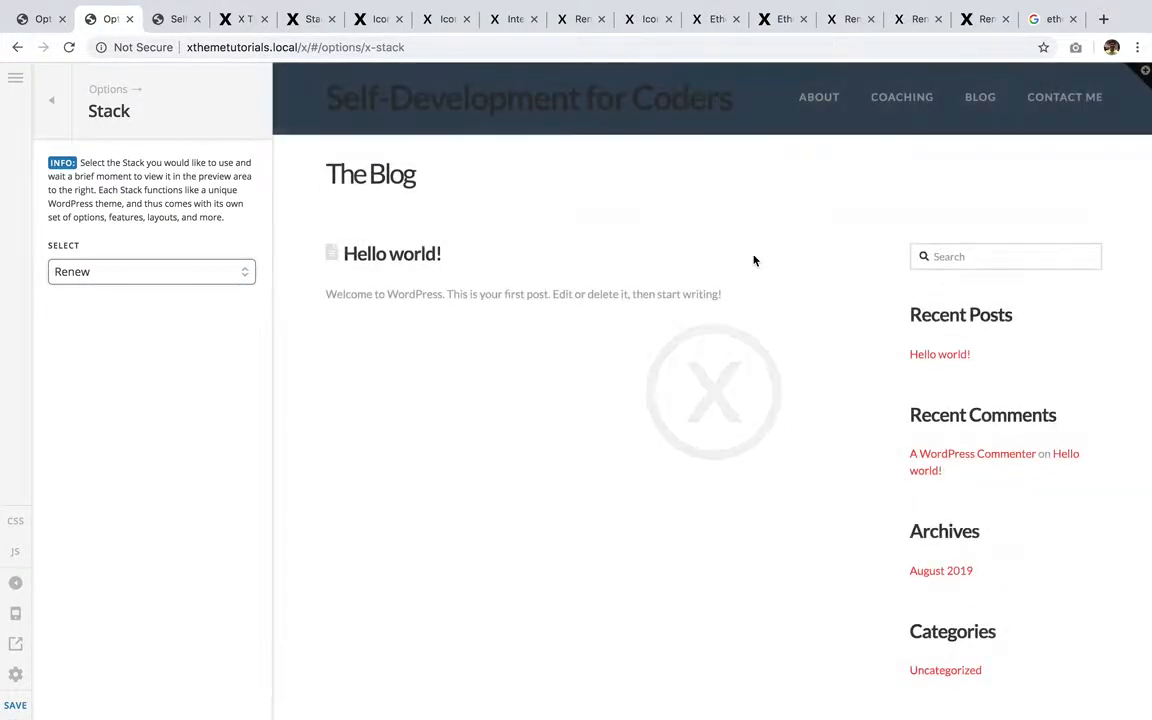
- Set the stack to Icon and look over the blog page in the preview
click(109, 280)
click(108, 289)
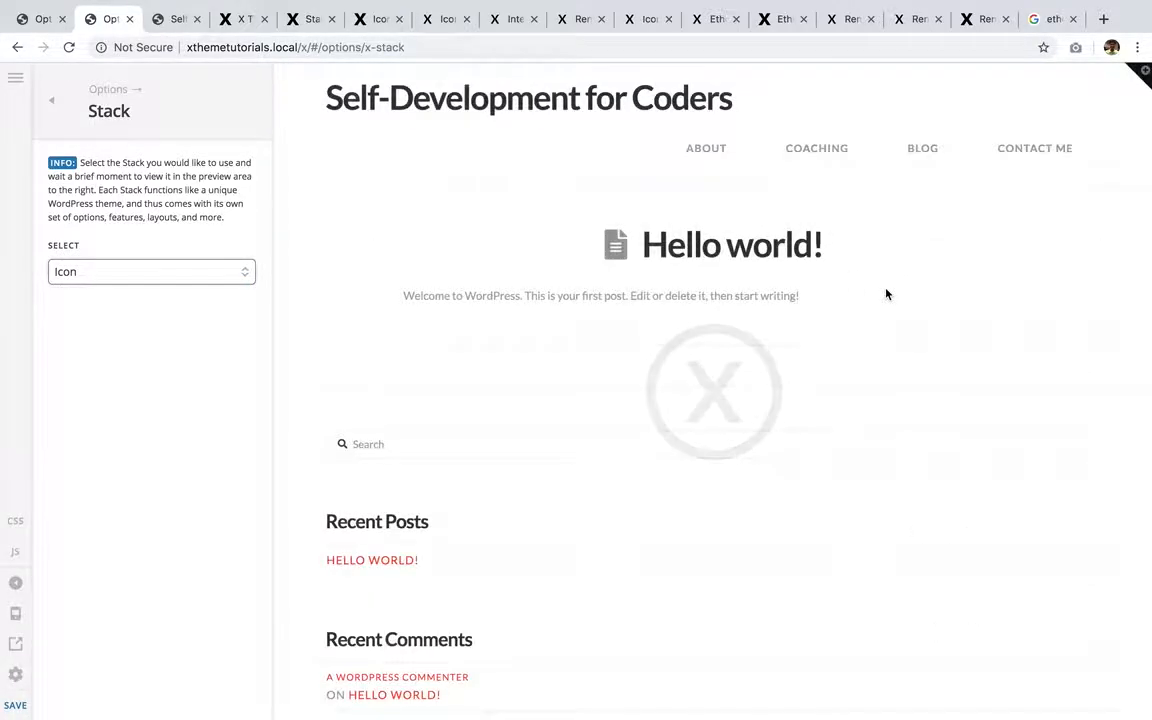
scroll(886, 294, down, 1)
scroll(886, 294, up, 1)
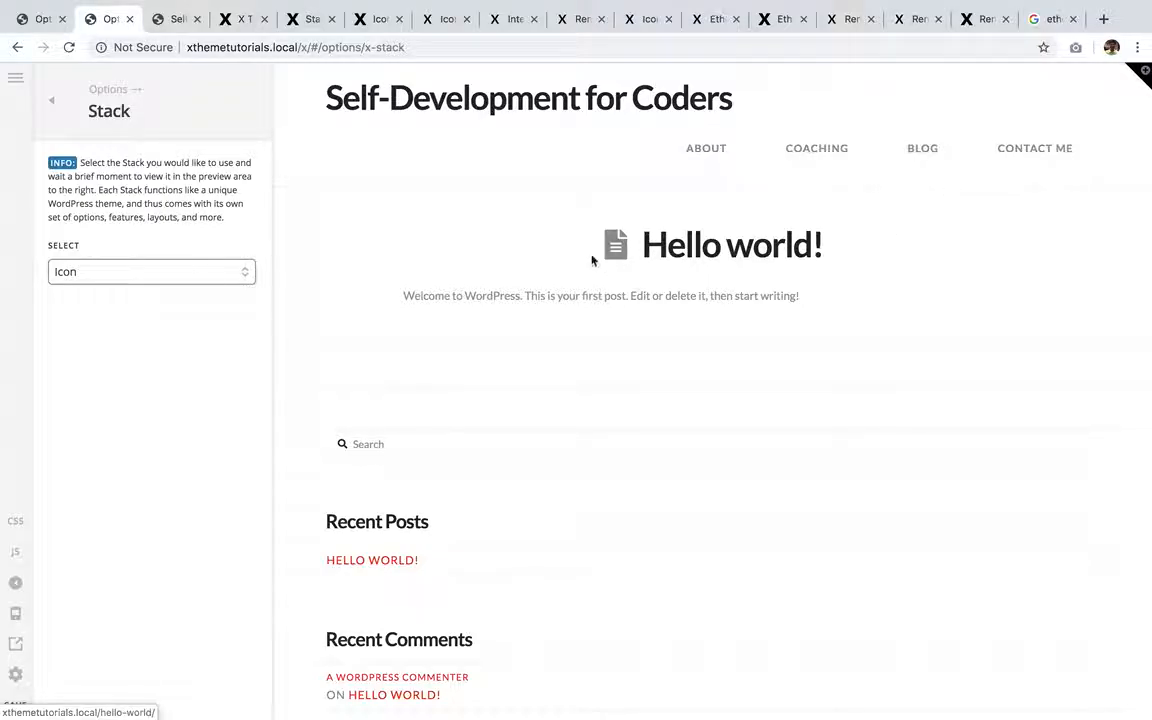
- Set the stack to Ethos and look through the blog page preview
click(222, 272)
click(206, 288)
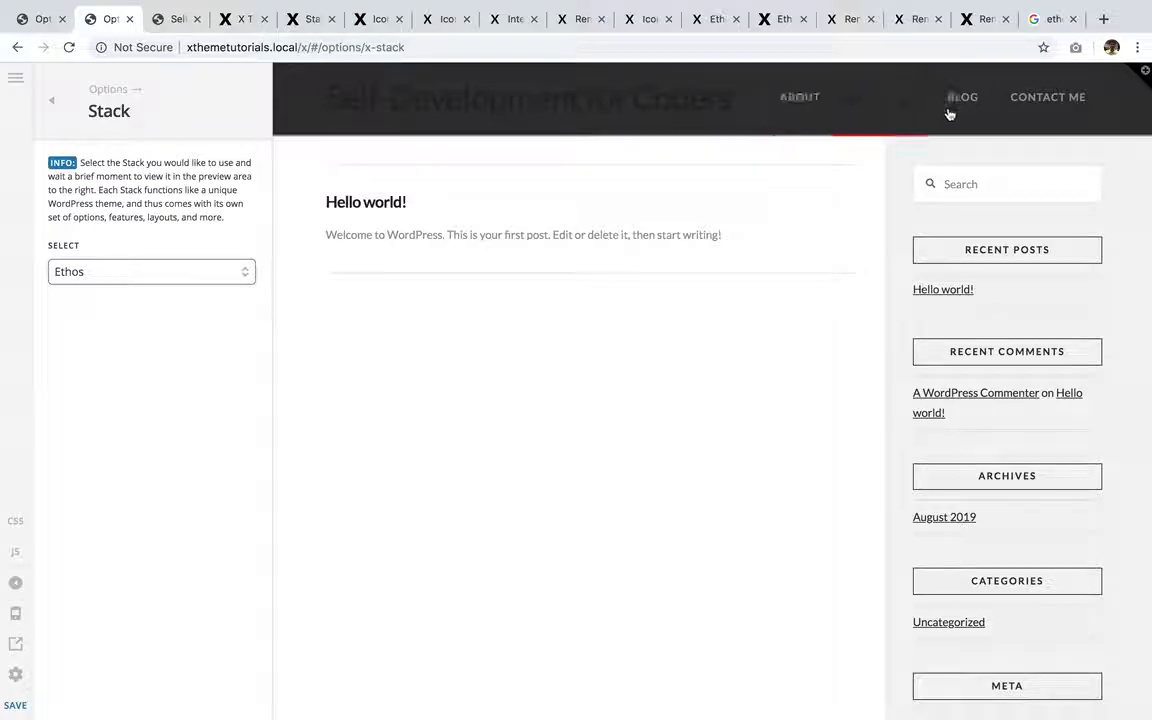
scroll(710, 370, down, 5)
scroll(710, 370, up, 5)
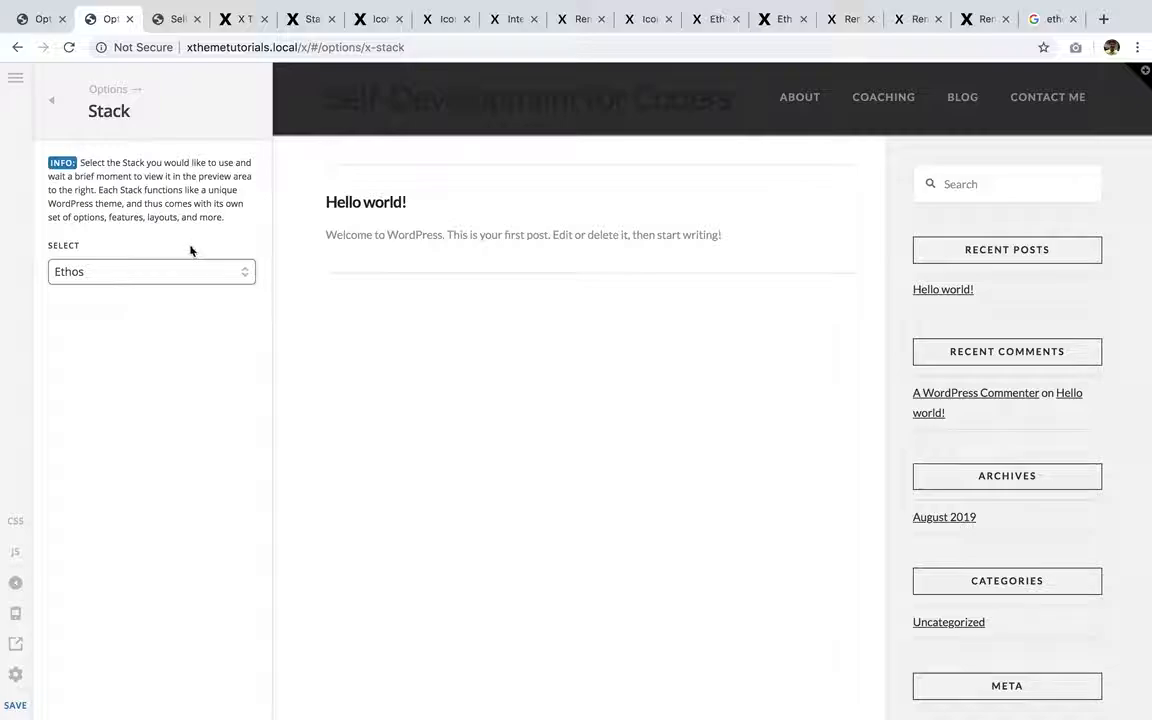
- Review the list of available stacks, keeping Ethos selected
click(200, 272)
click(208, 420)
click(181, 272)
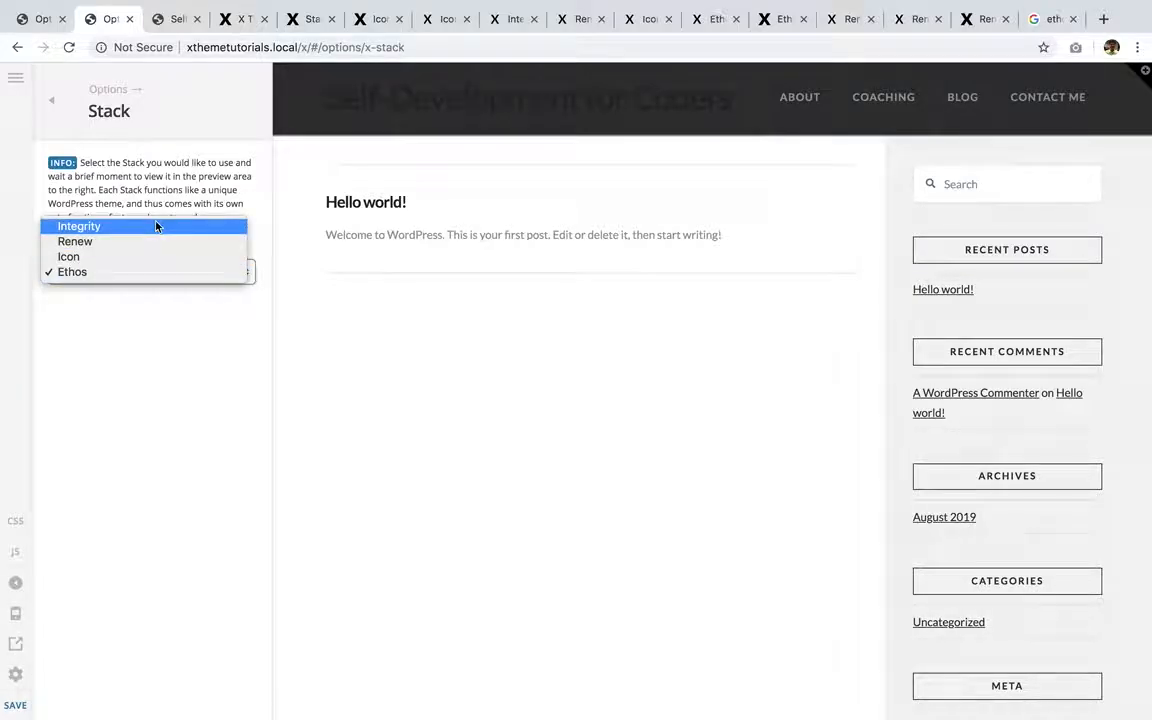
click(166, 596)
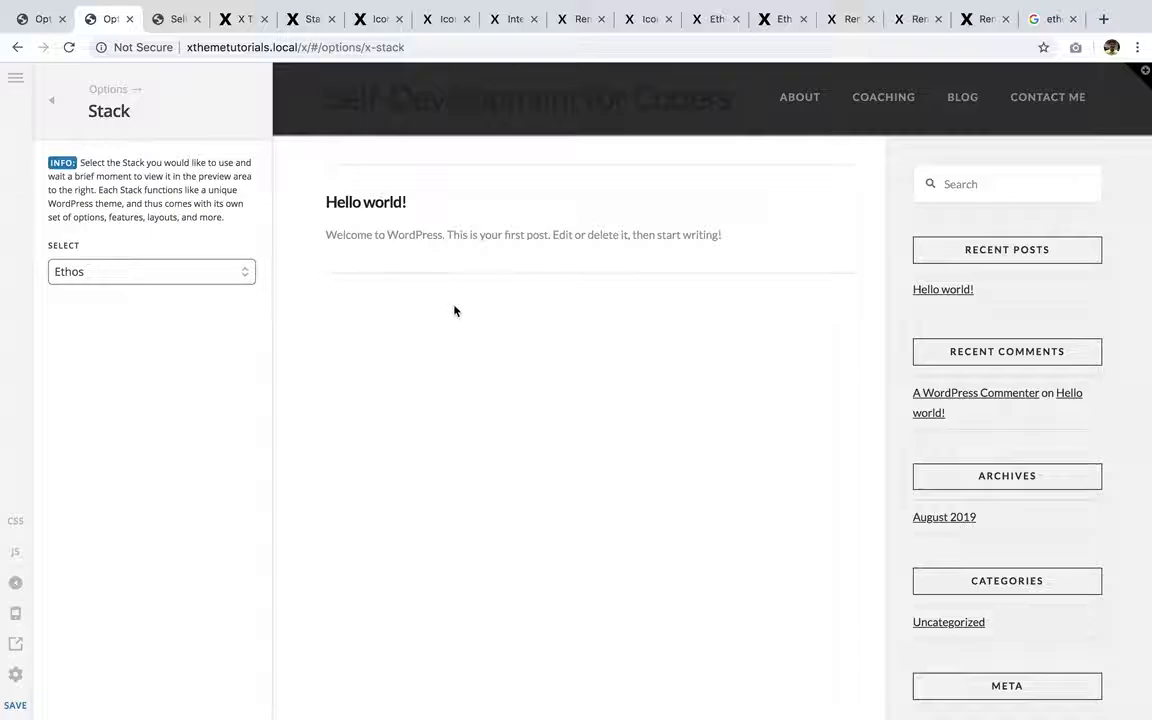
- Examine the live selfdevforcoders.com homepage and return to the theme's stack options
click(172, 20)
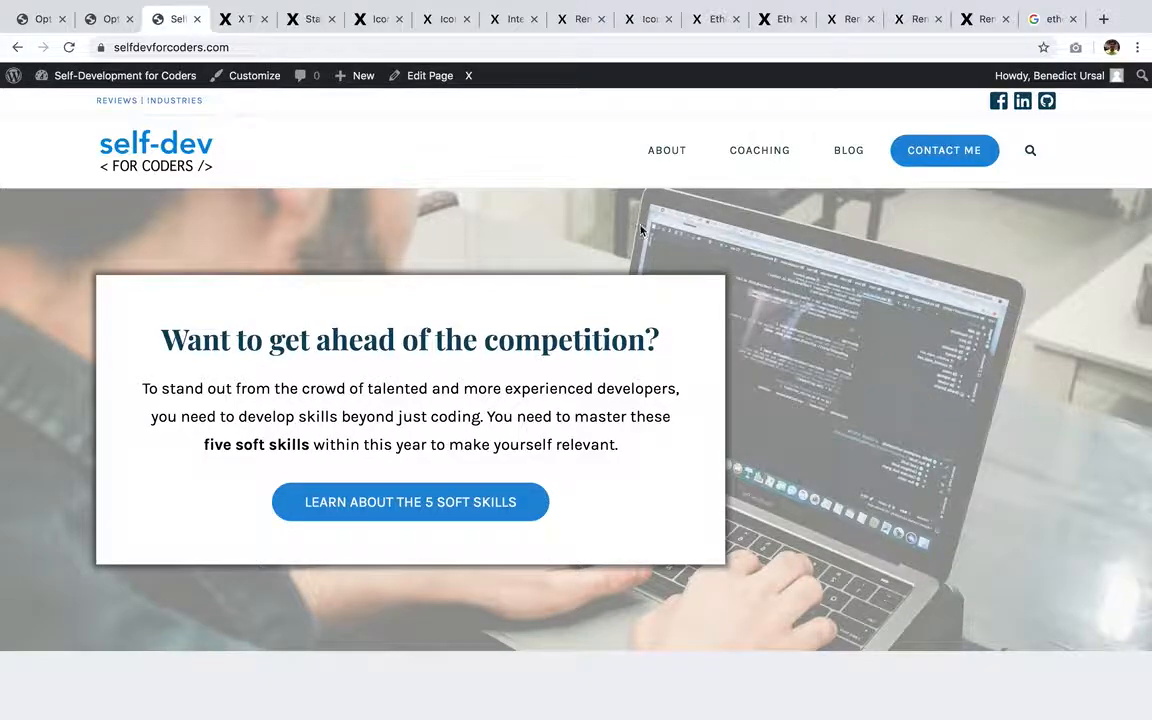
scroll(864, 379, down, 3)
scroll(864, 379, up, 3)
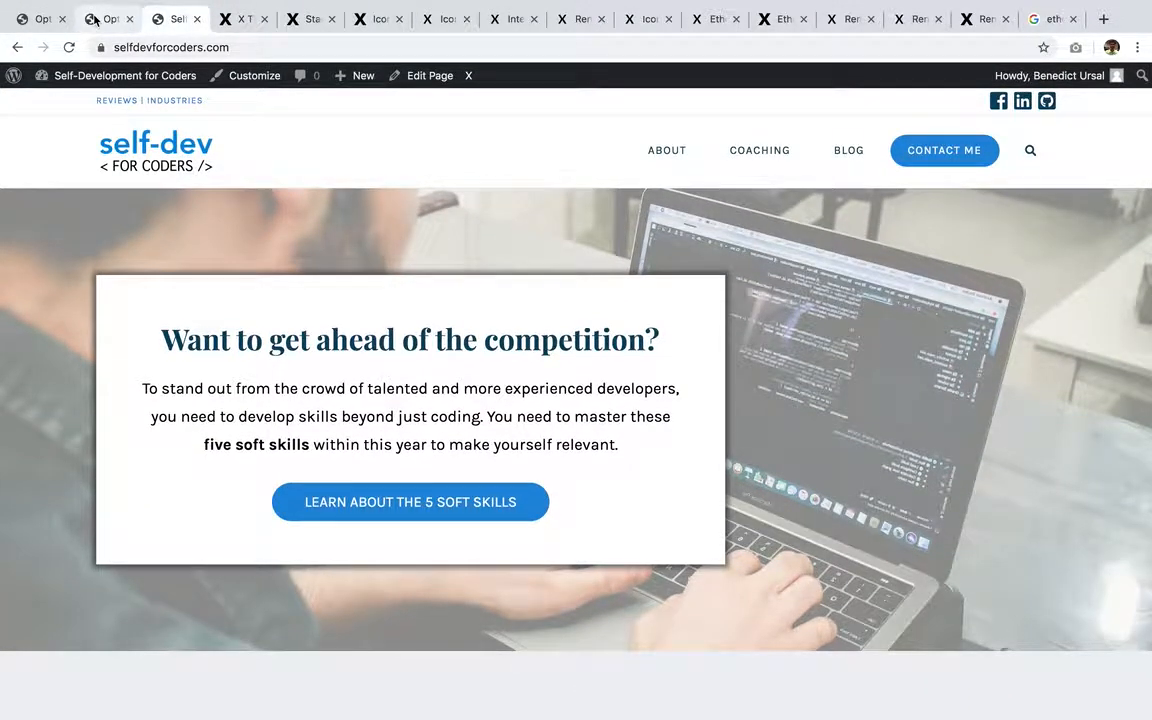
click(107, 19)
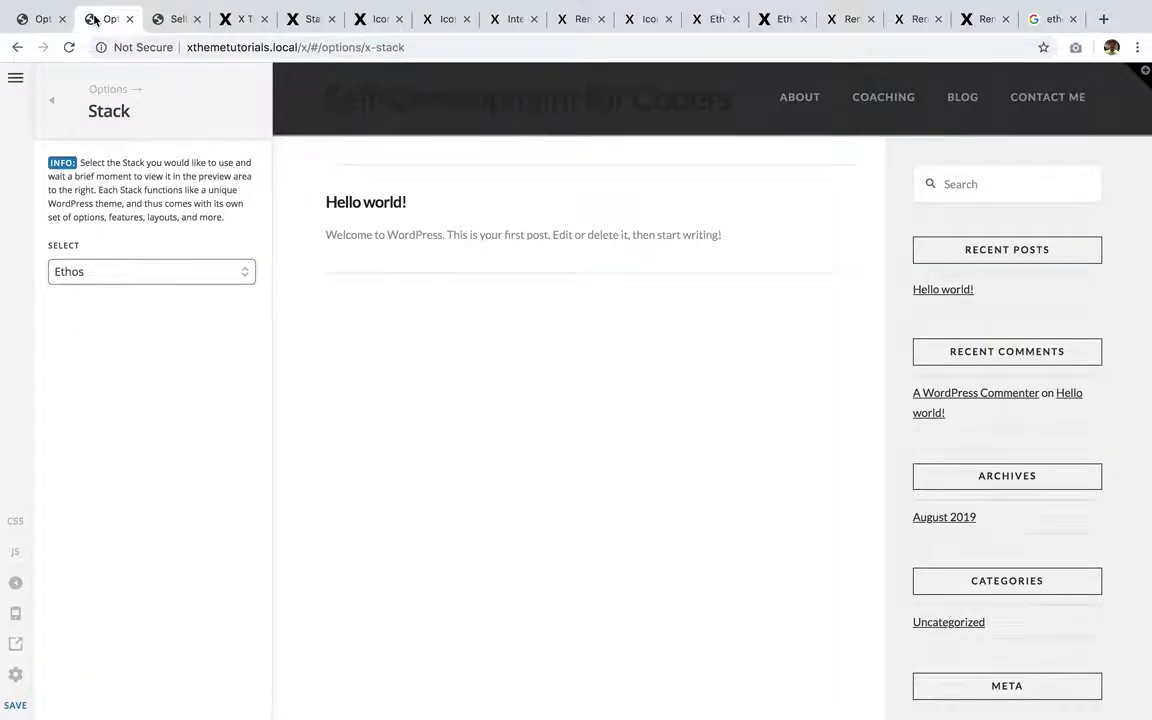
- Set the stack to Icon and compare its preview with the live selfdevforcoders.com homepage
click(197, 283)
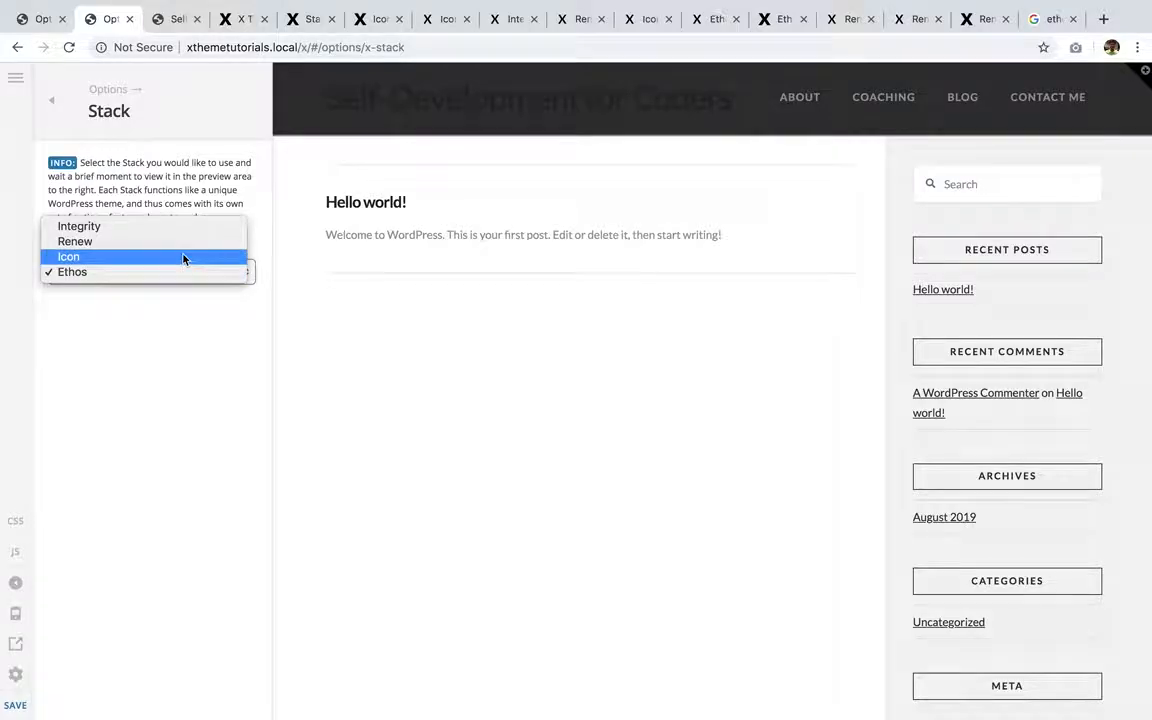
click(184, 258)
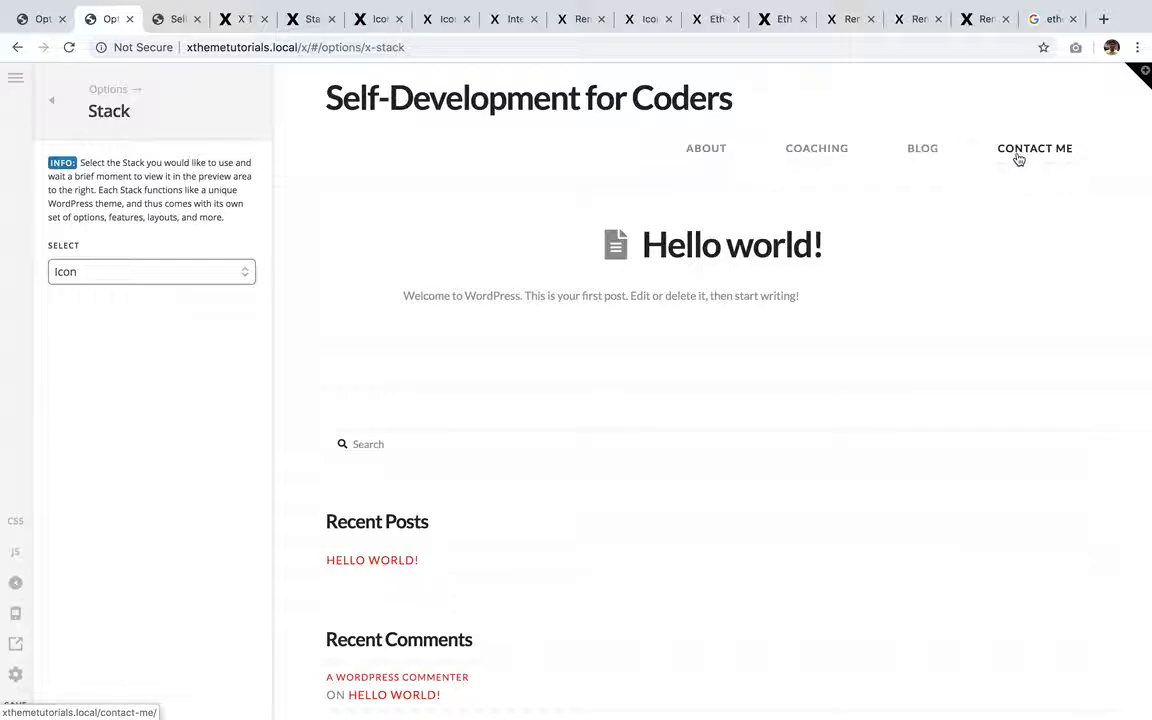
click(175, 19)
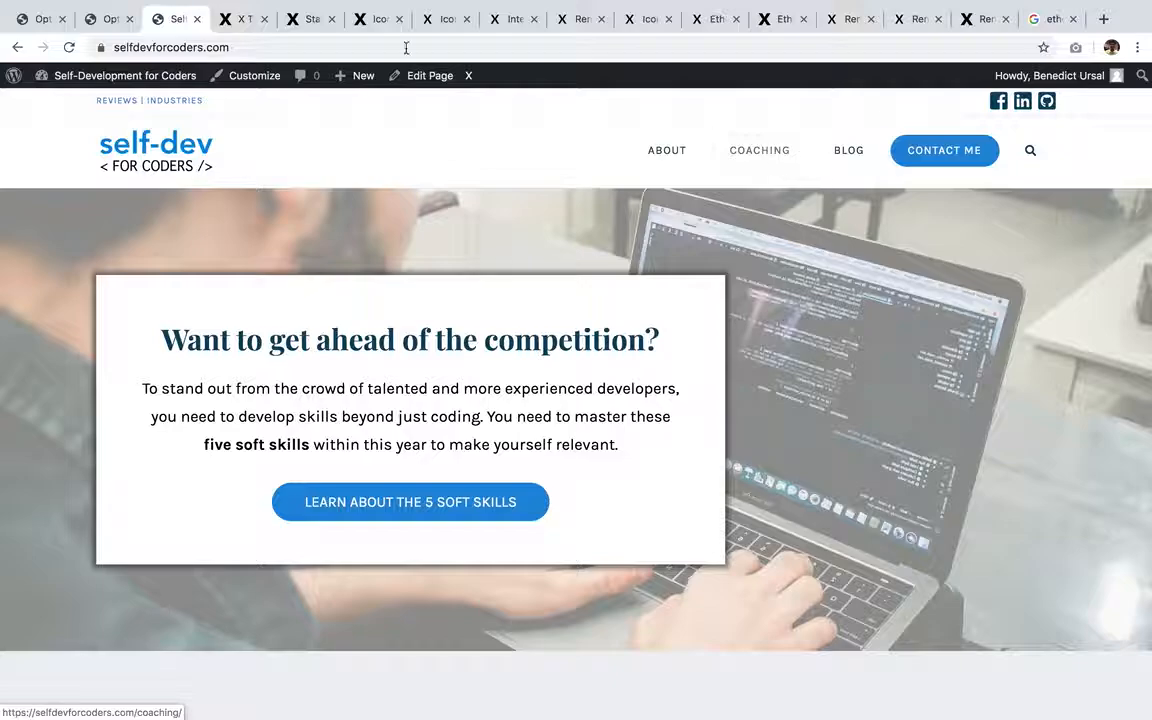
click(100, 19)
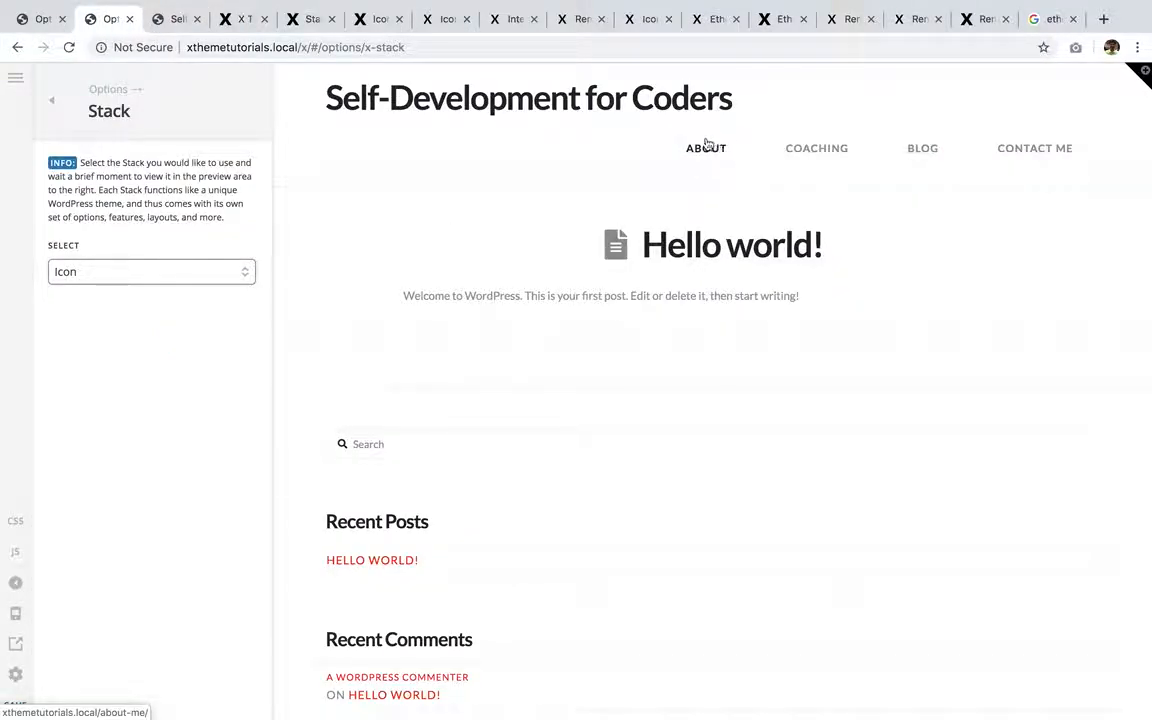
click(176, 19)
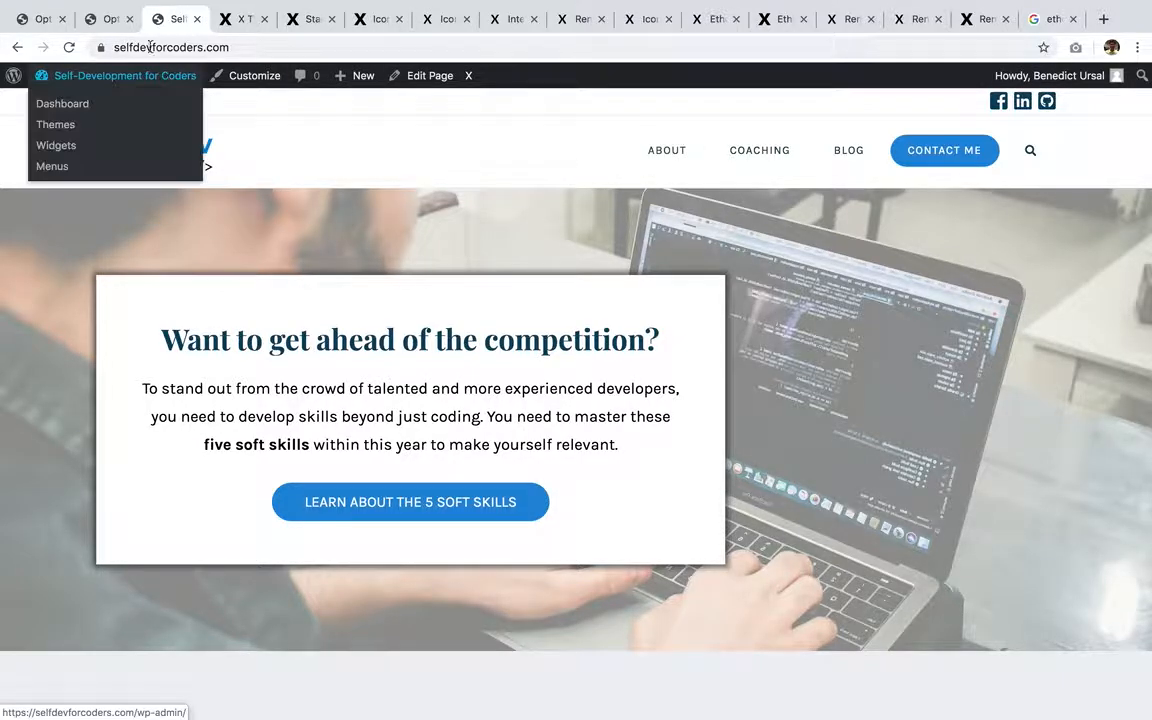
click(111, 22)
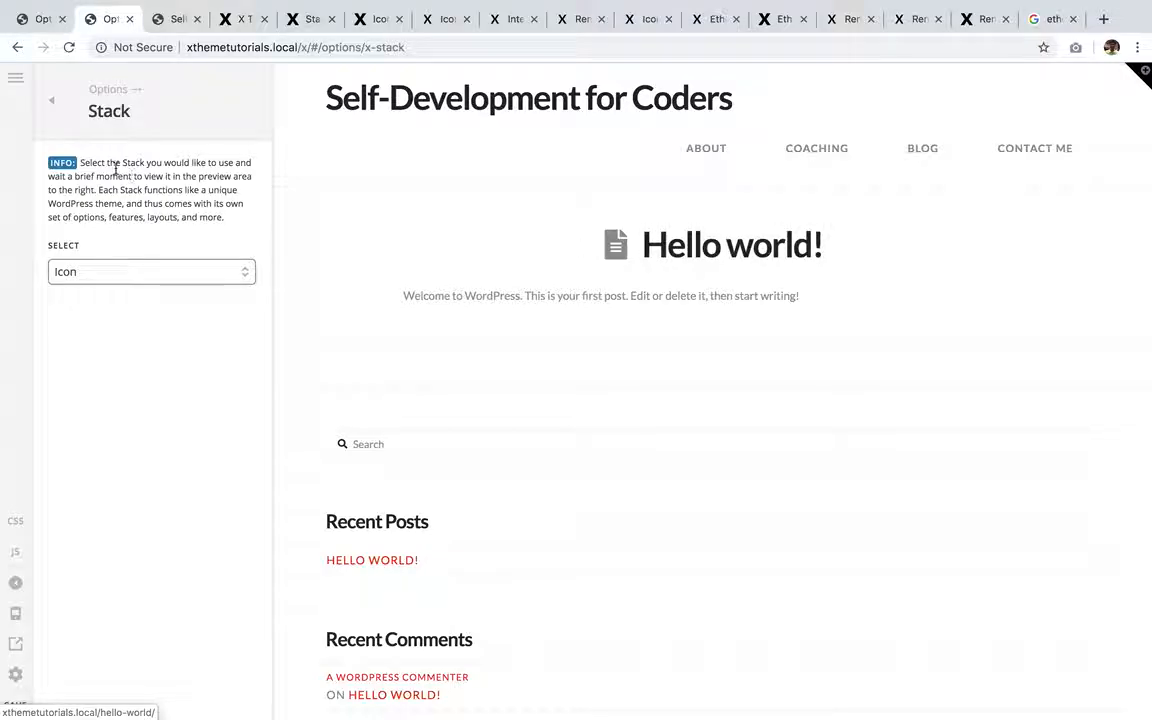
scroll(728, 430, down, 3)
scroll(728, 430, up, 3)
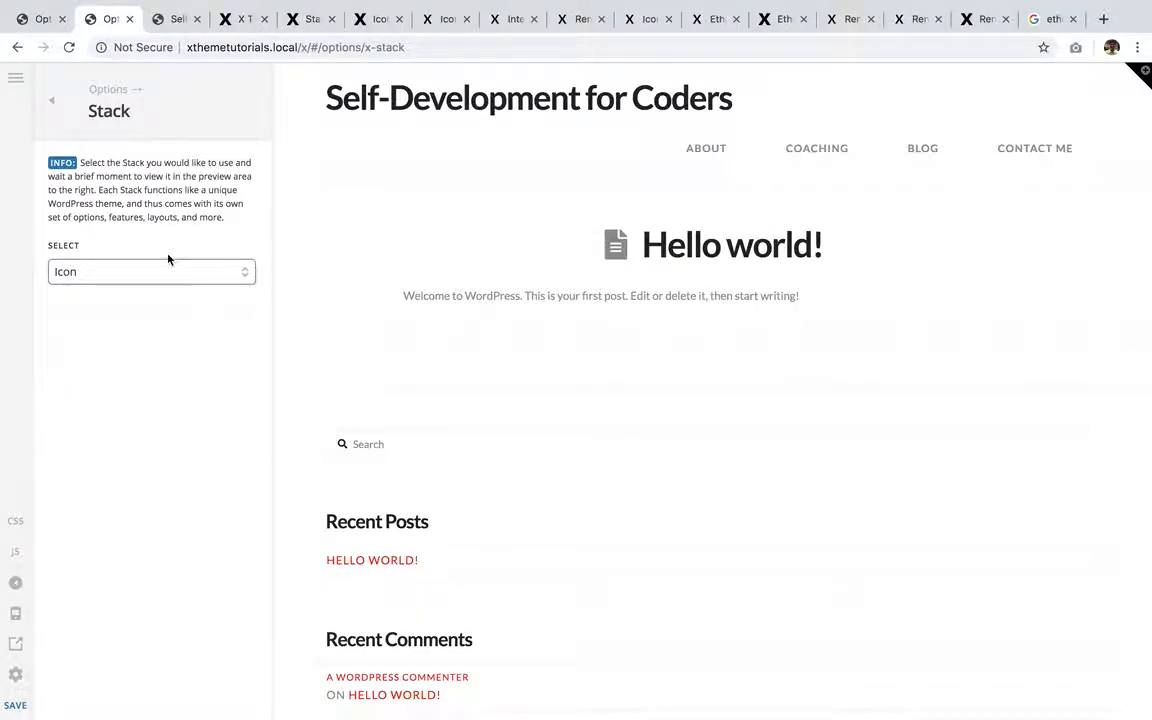
- Check the theme options list for the Icon entry, set the stack to Integrity, and return to the list
click(51, 100)
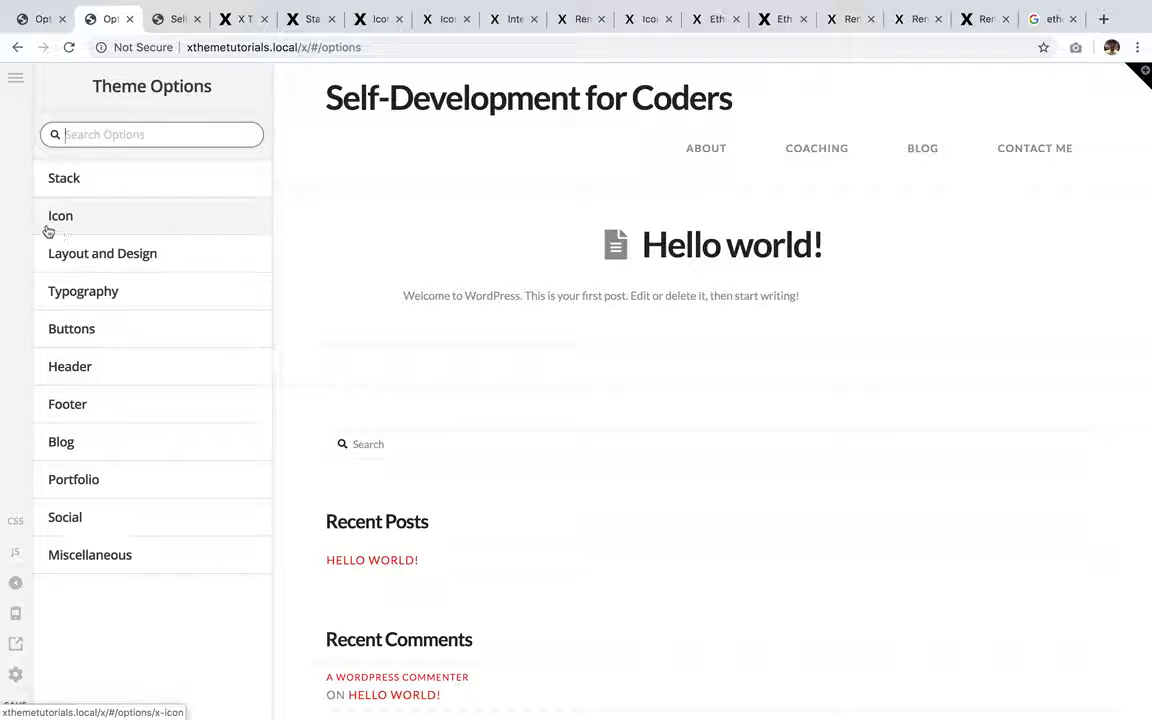
click(105, 180)
click(143, 274)
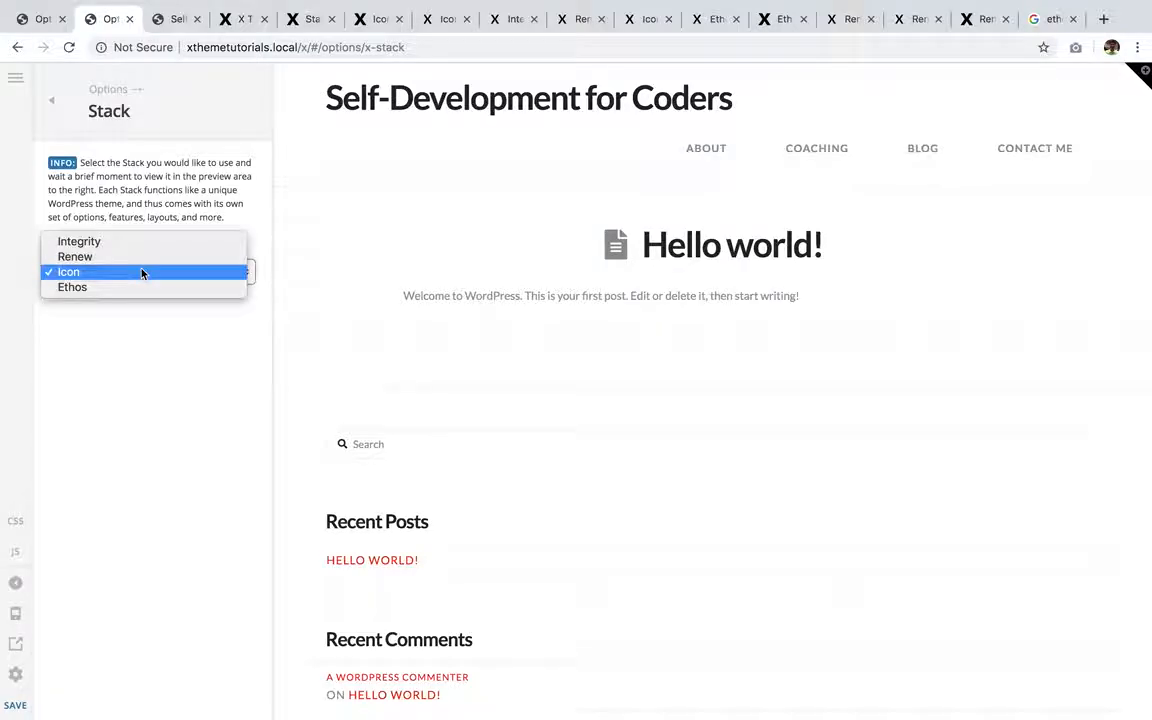
click(135, 245)
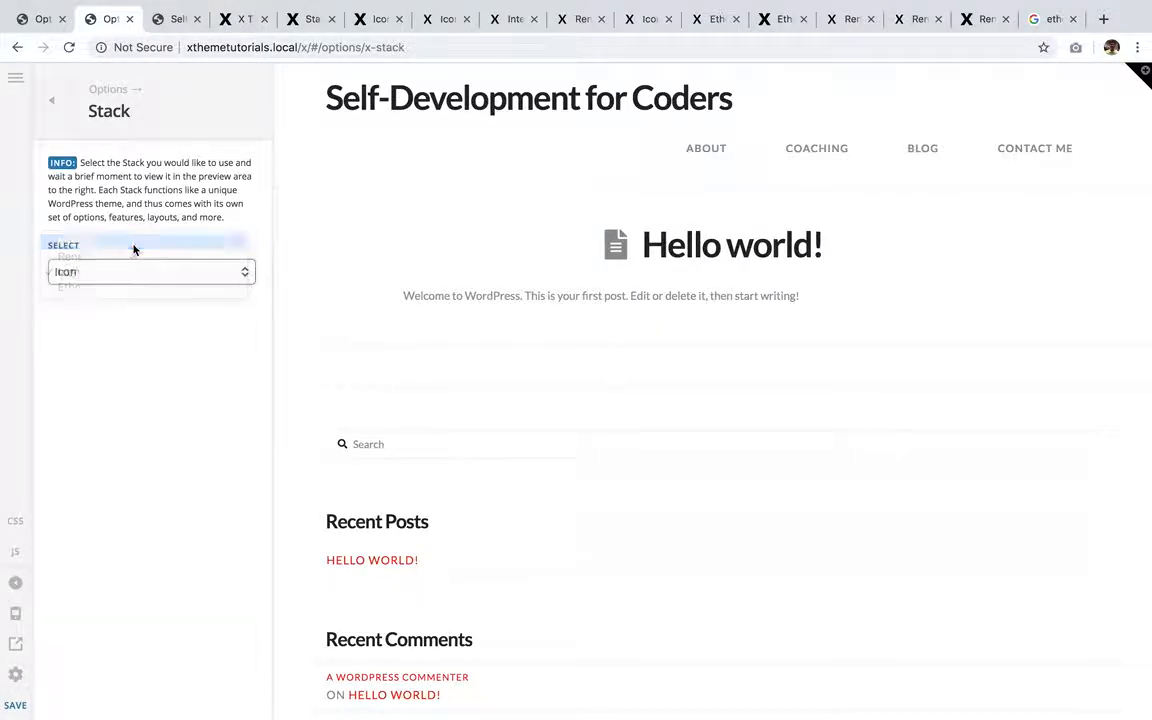
click(54, 111)
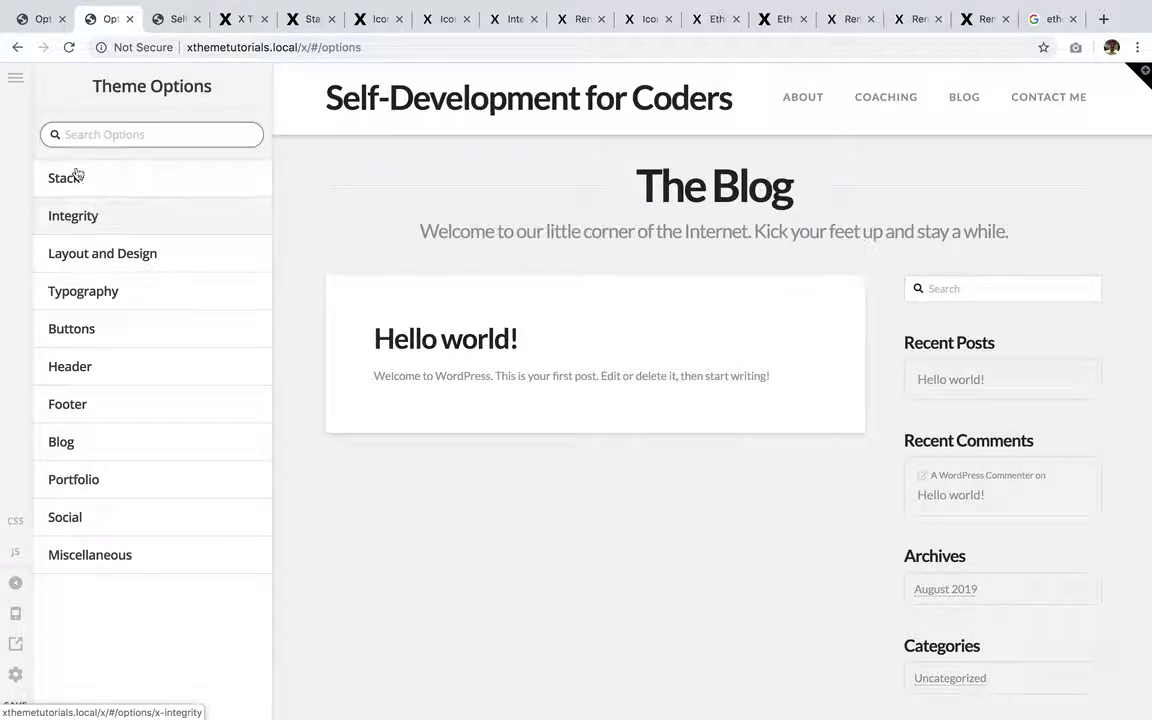
- Set the stack to Ethos and open the theme options section specific to Ethos
click(82, 180)
click(113, 272)
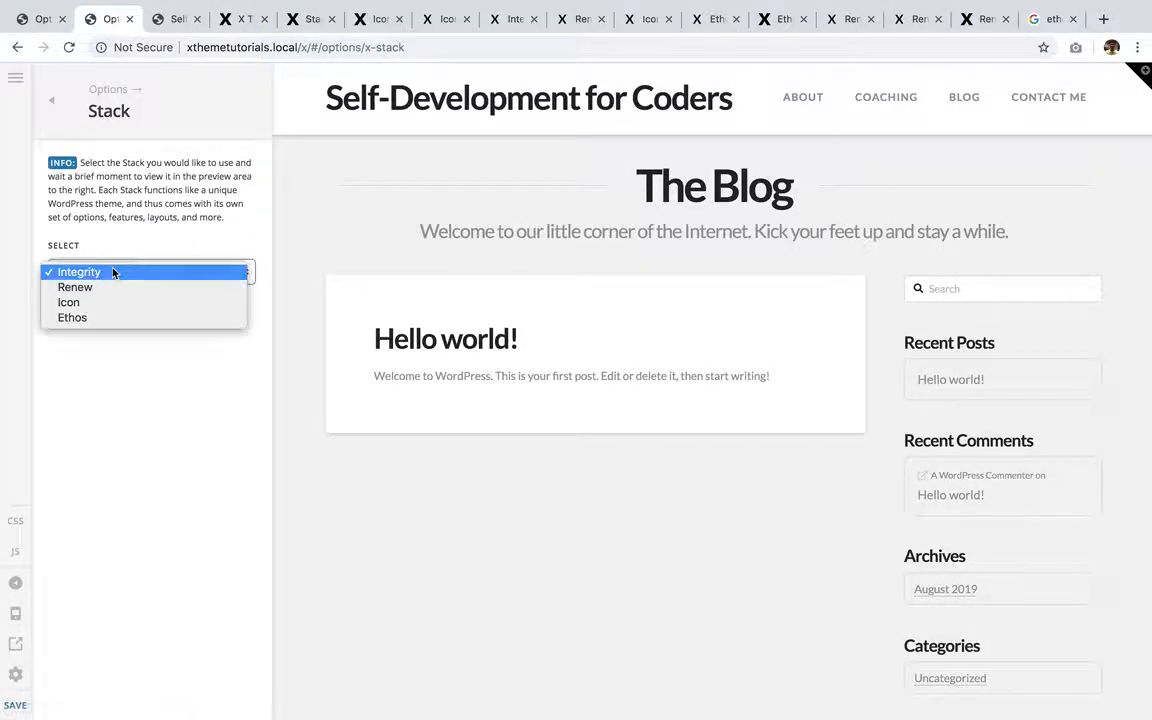
click(116, 318)
click(60, 126)
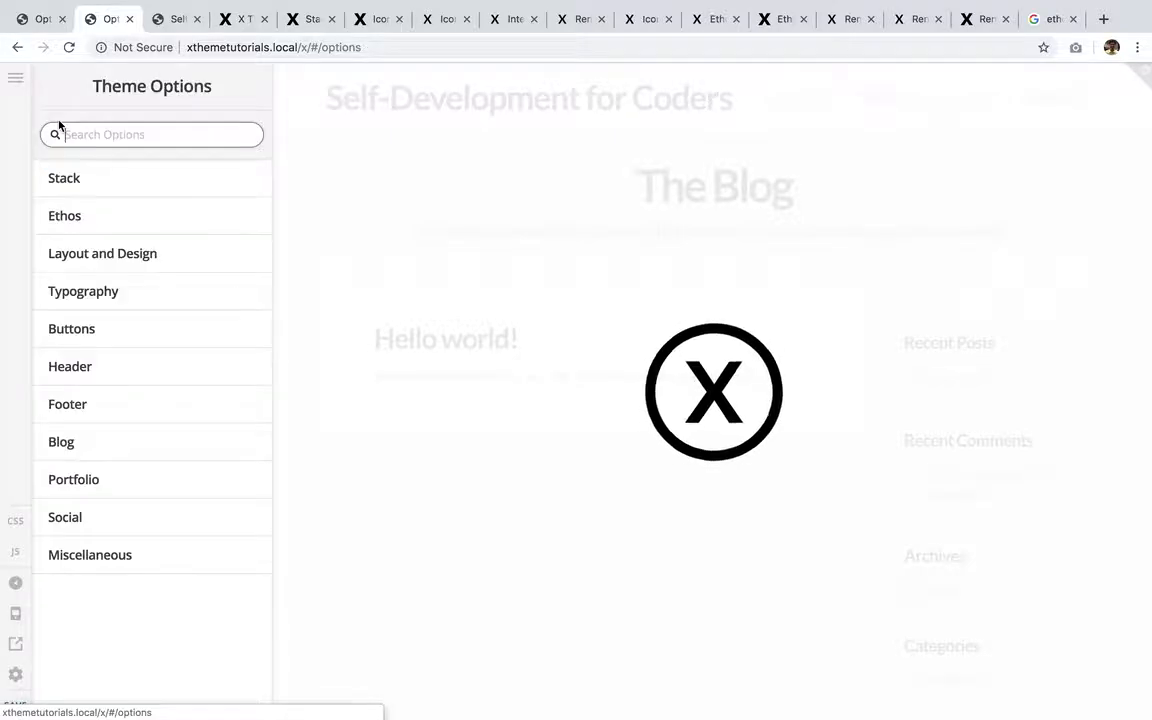
click(100, 222)
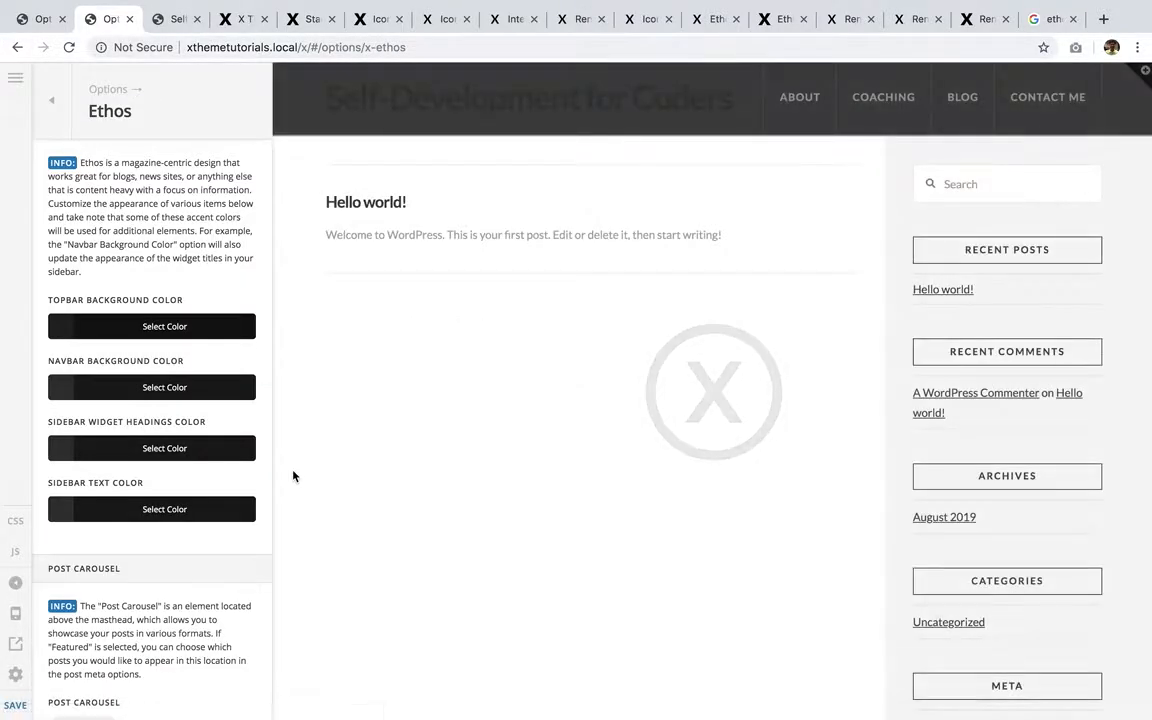
- Examine the Ethos-specific options, from the background and text colors through the post carousel, post sliders and blog options
scroll(212, 505, down, 2)
scroll(212, 508, down, 5)
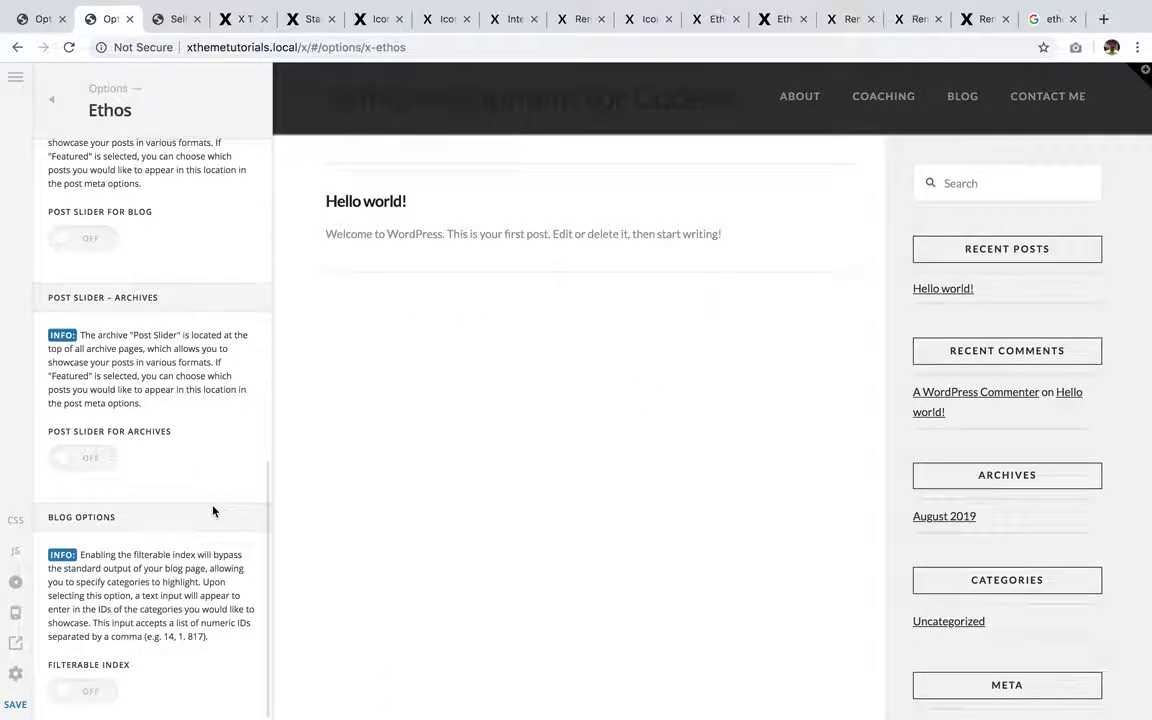
scroll(213, 511, up, 7)
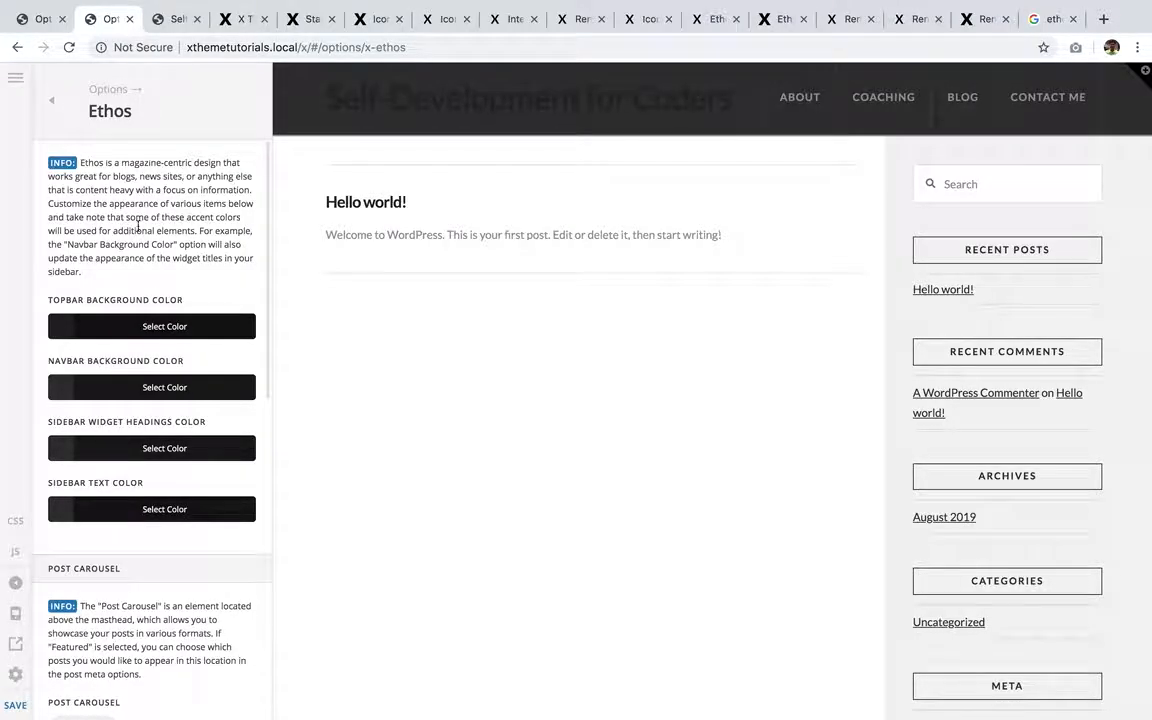
scroll(135, 374, down, 5)
scroll(135, 374, up, 5)
scroll(135, 374, down, 6)
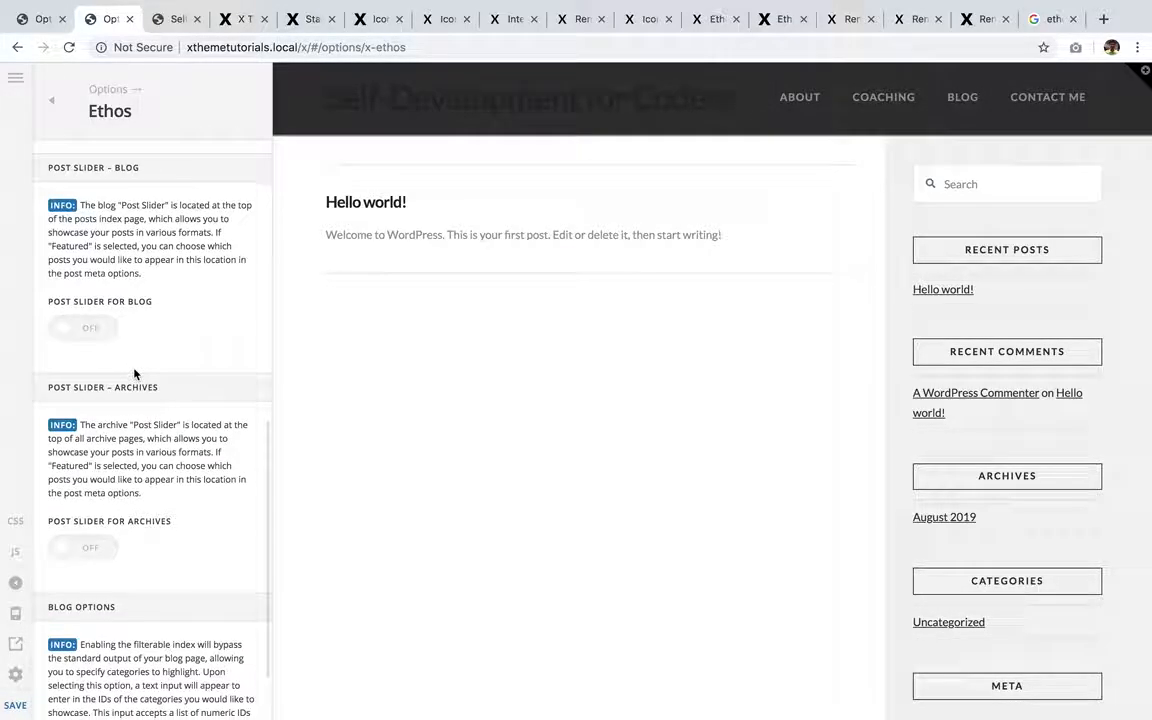
- Set the stack to Icon and open the theme options section specific to Icon
click(53, 100)
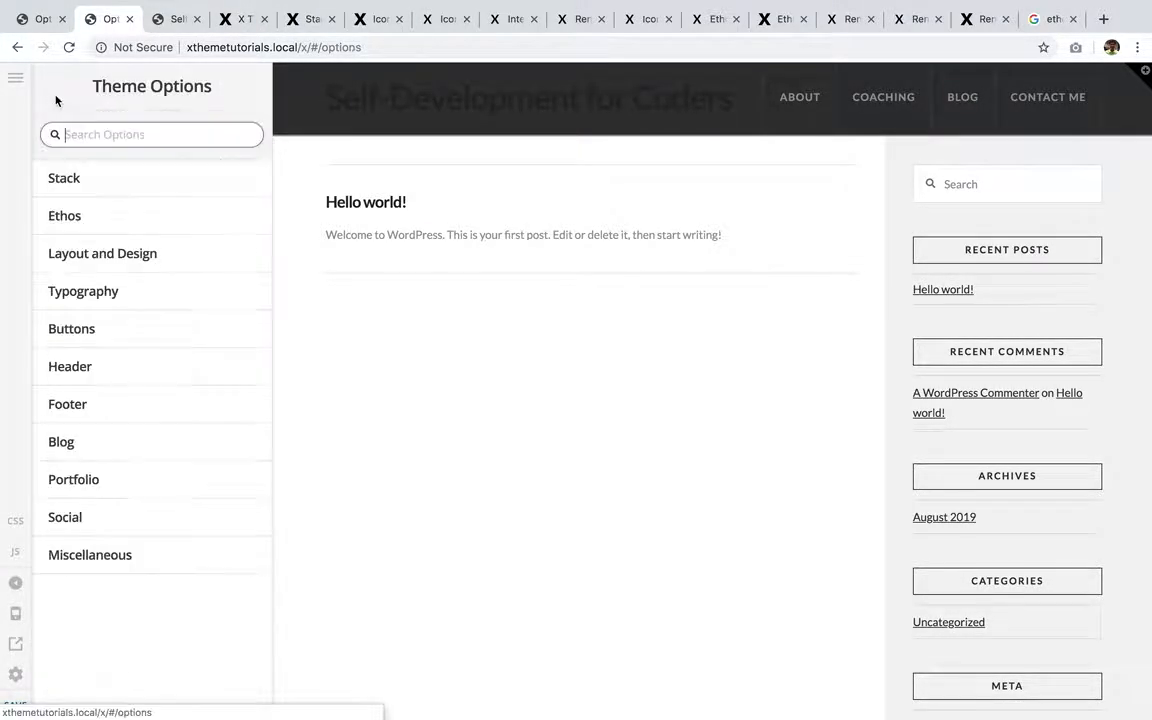
click(100, 188)
click(116, 271)
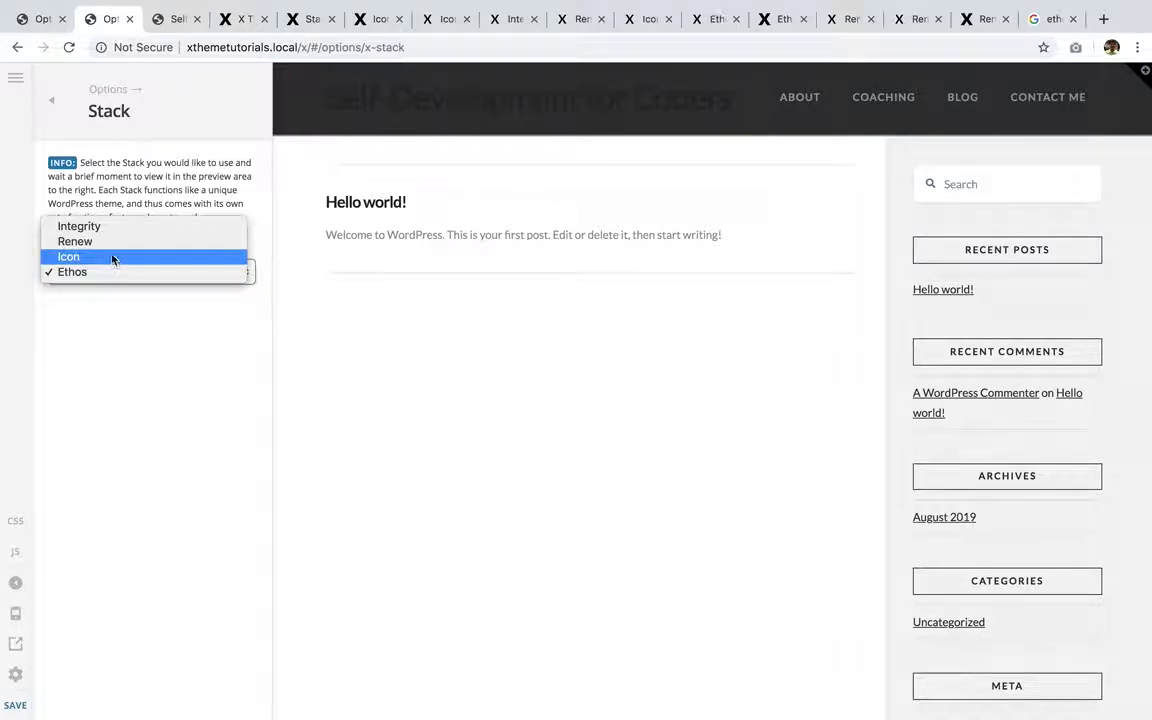
click(114, 259)
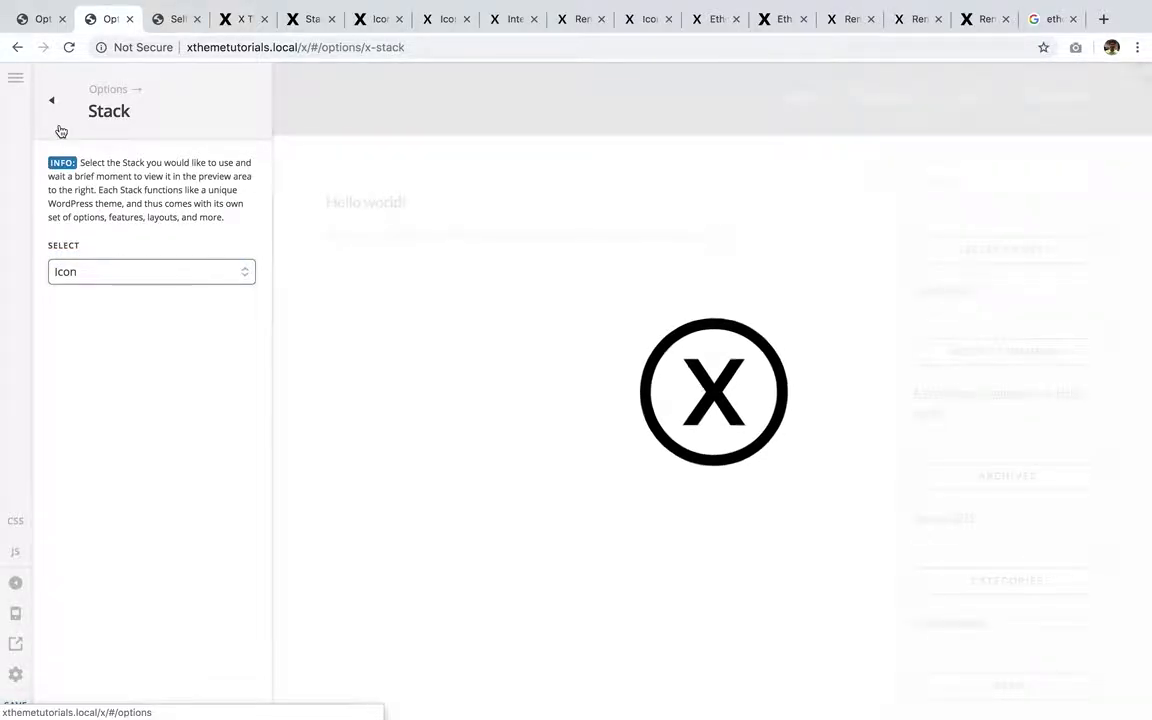
click(58, 128)
click(90, 226)
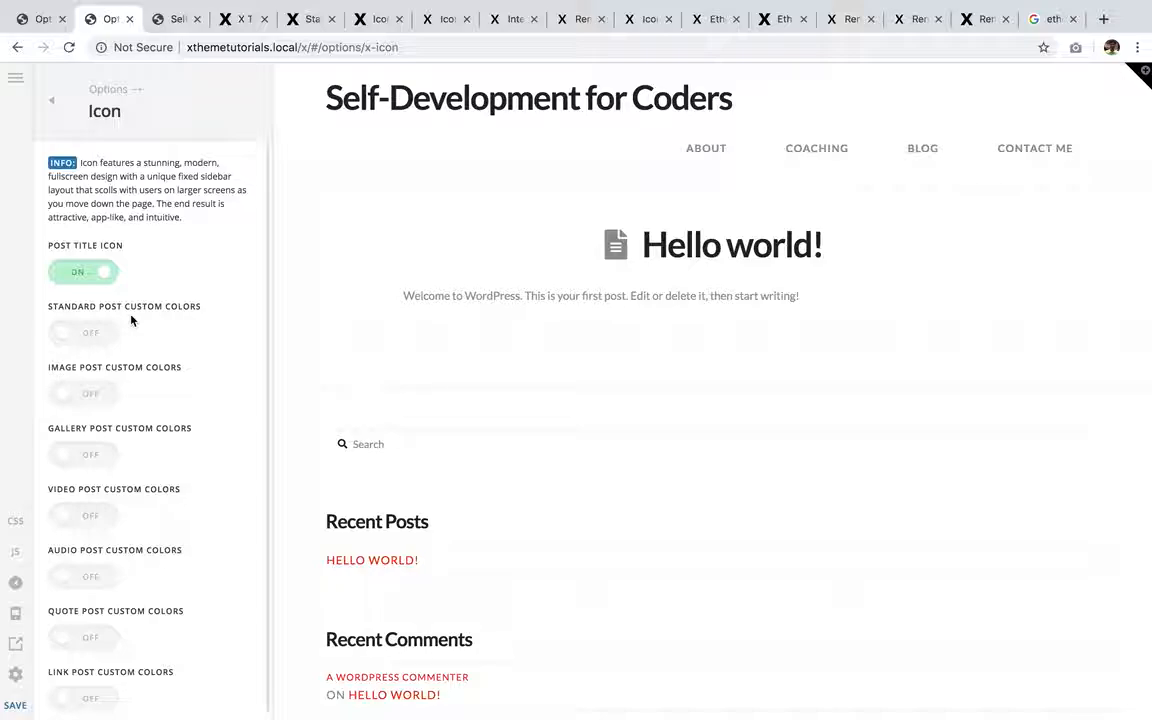
- Turn off Post Title Icon to check its effect on the Hello world! post preview, and switch it back on
scroll(155, 460, down, 1)
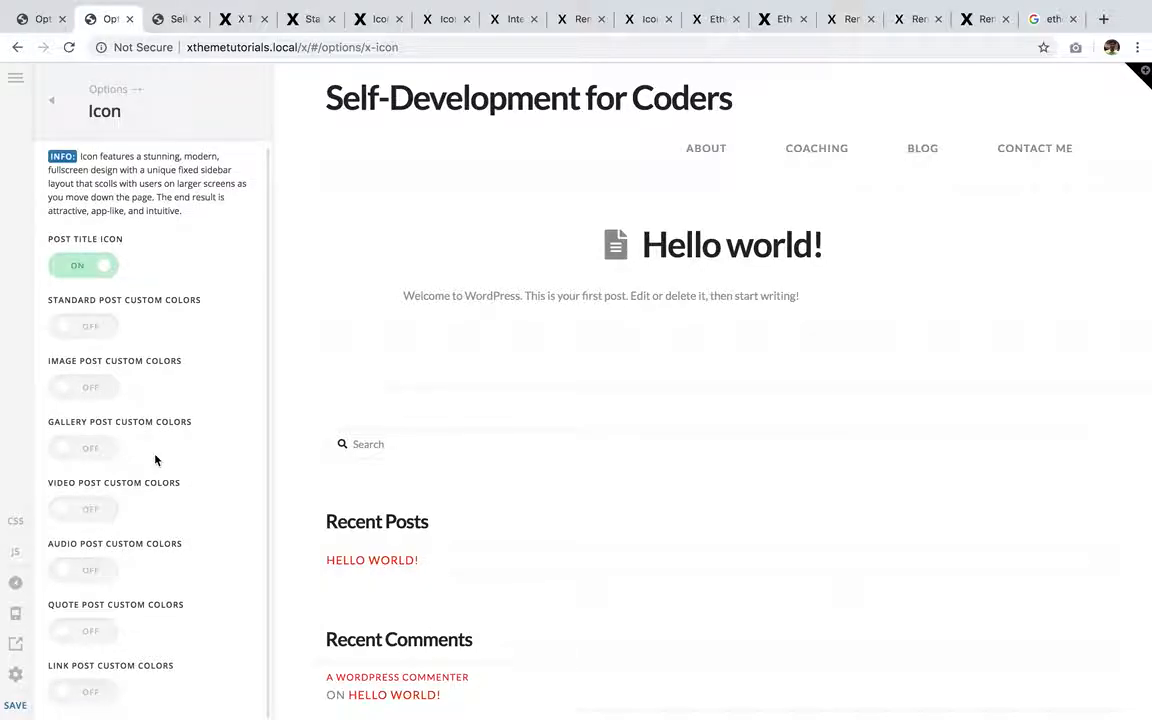
scroll(155, 460, up, 1)
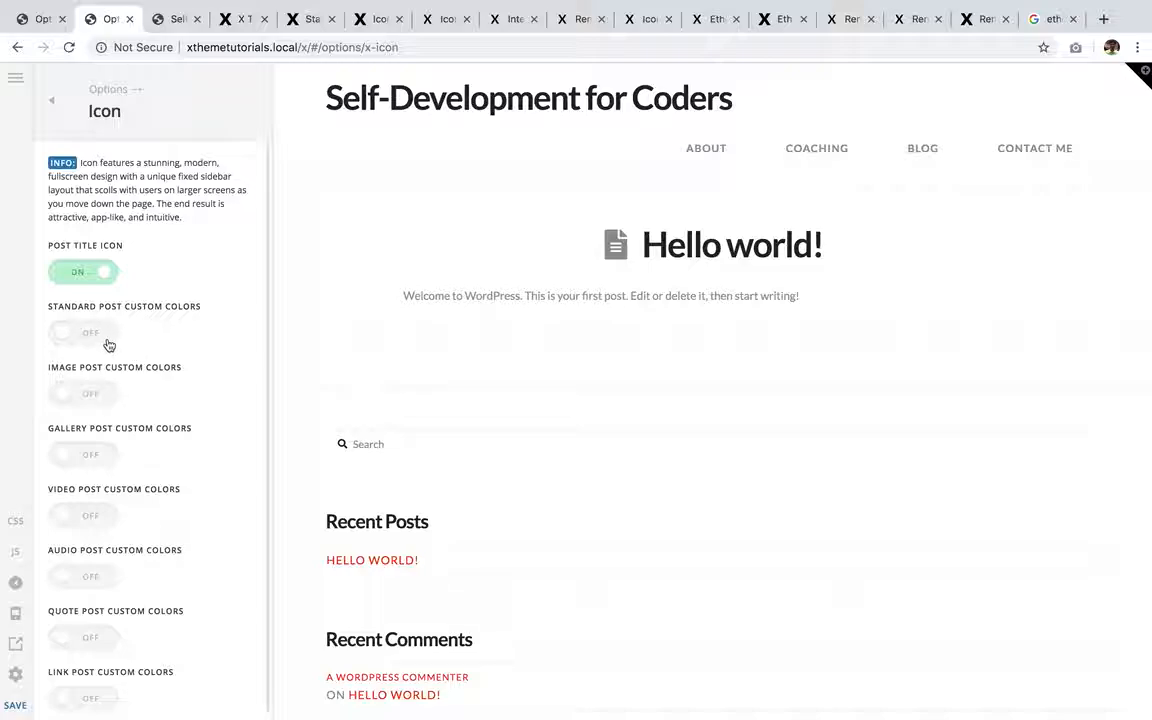
scroll(115, 495, down, 1)
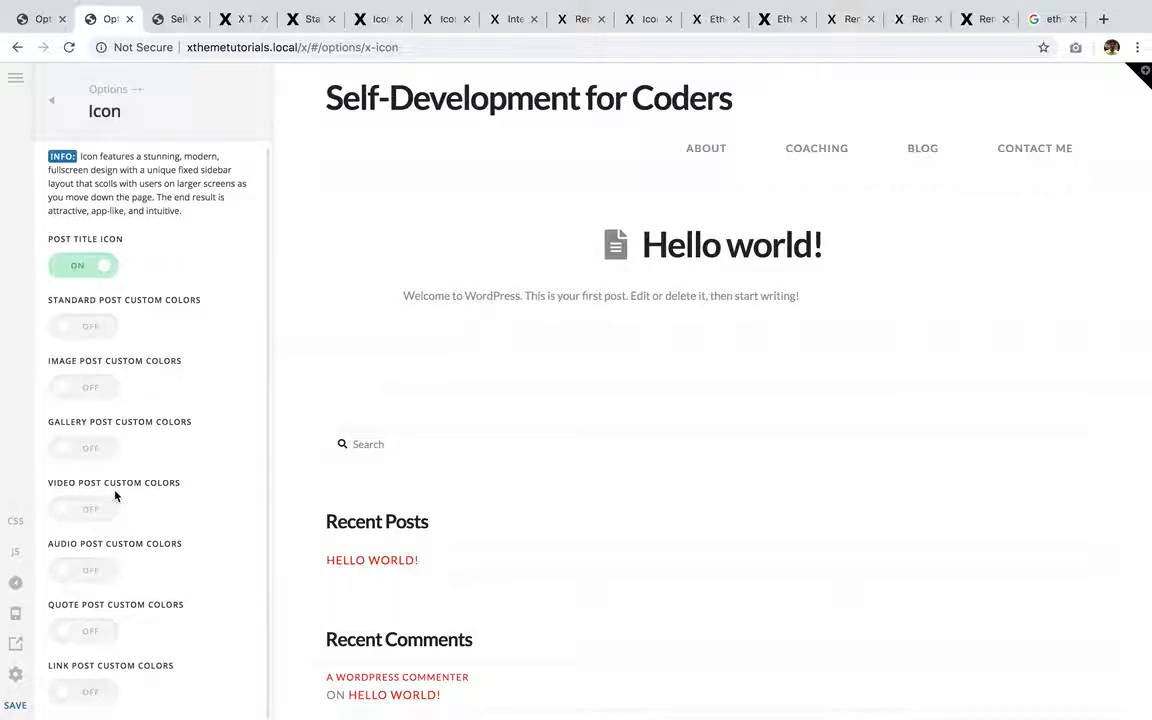
click(104, 270)
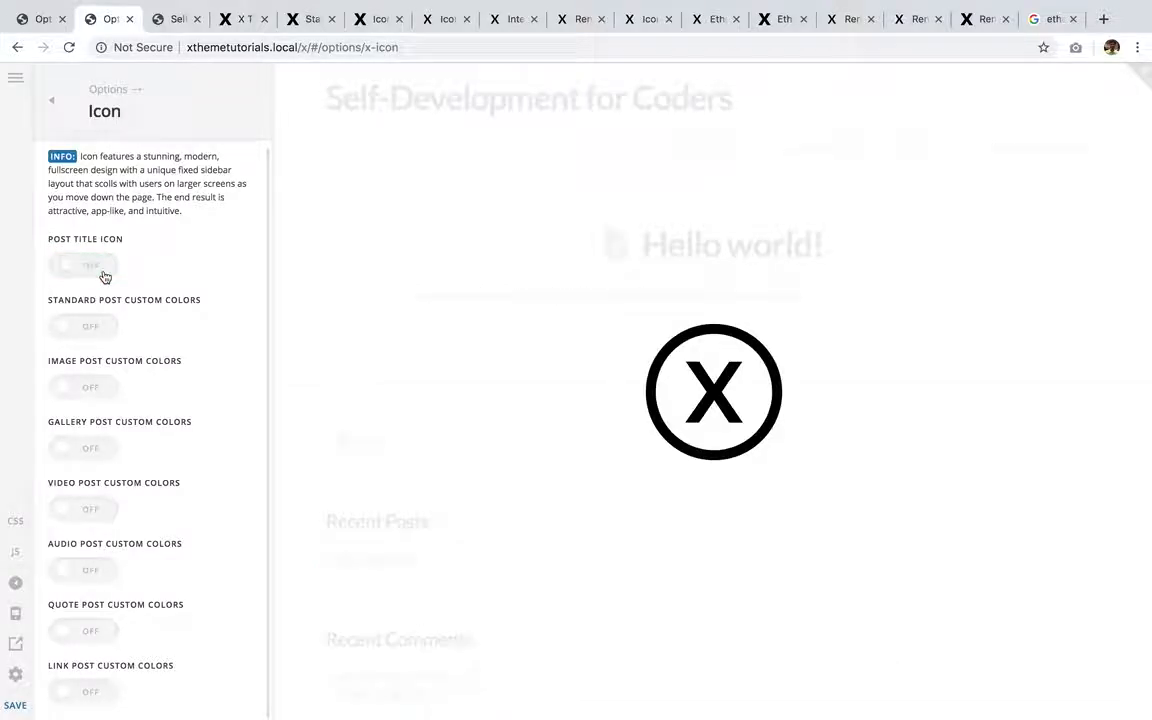
click(681, 257)
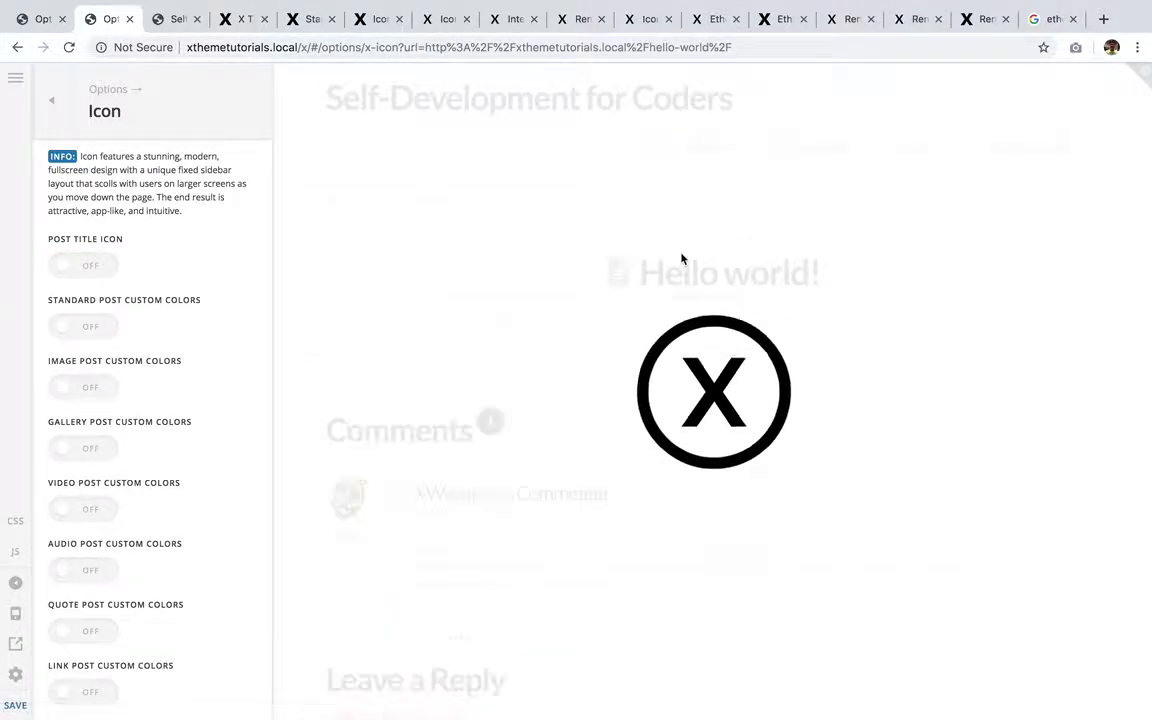
click(81, 266)
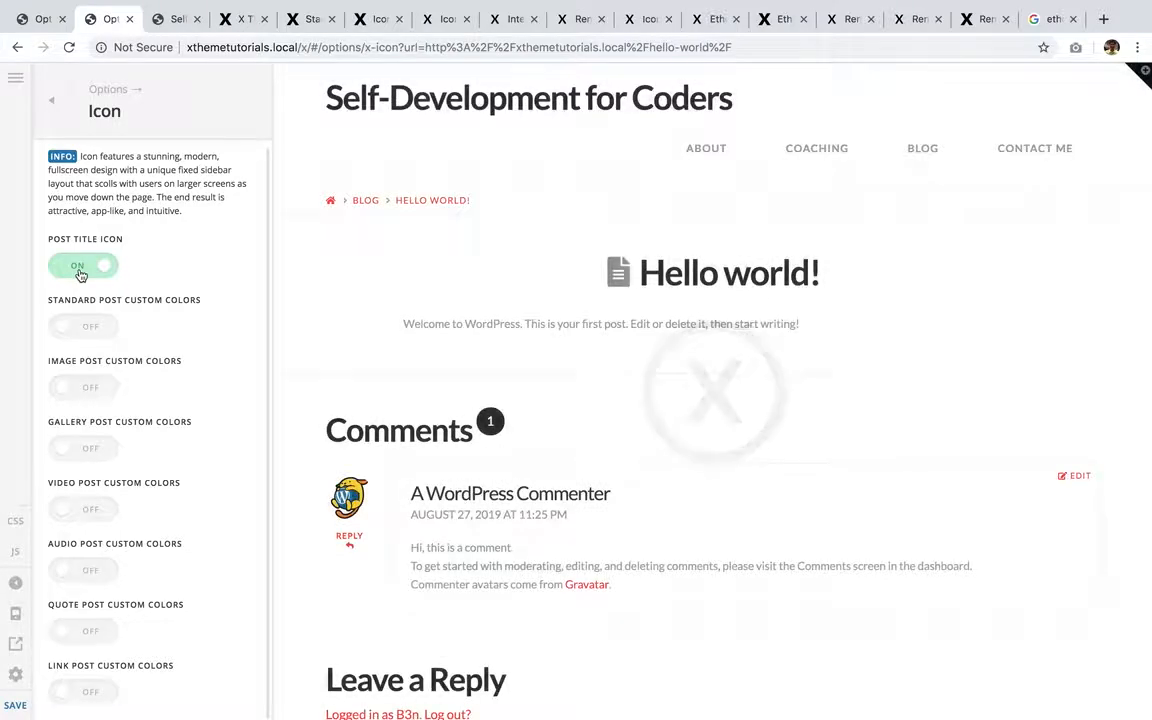
- Examine the Hello world! post preview and revisit the Stack and Icon sections, ending at the main theme options list
scroll(415, 566, down, 10)
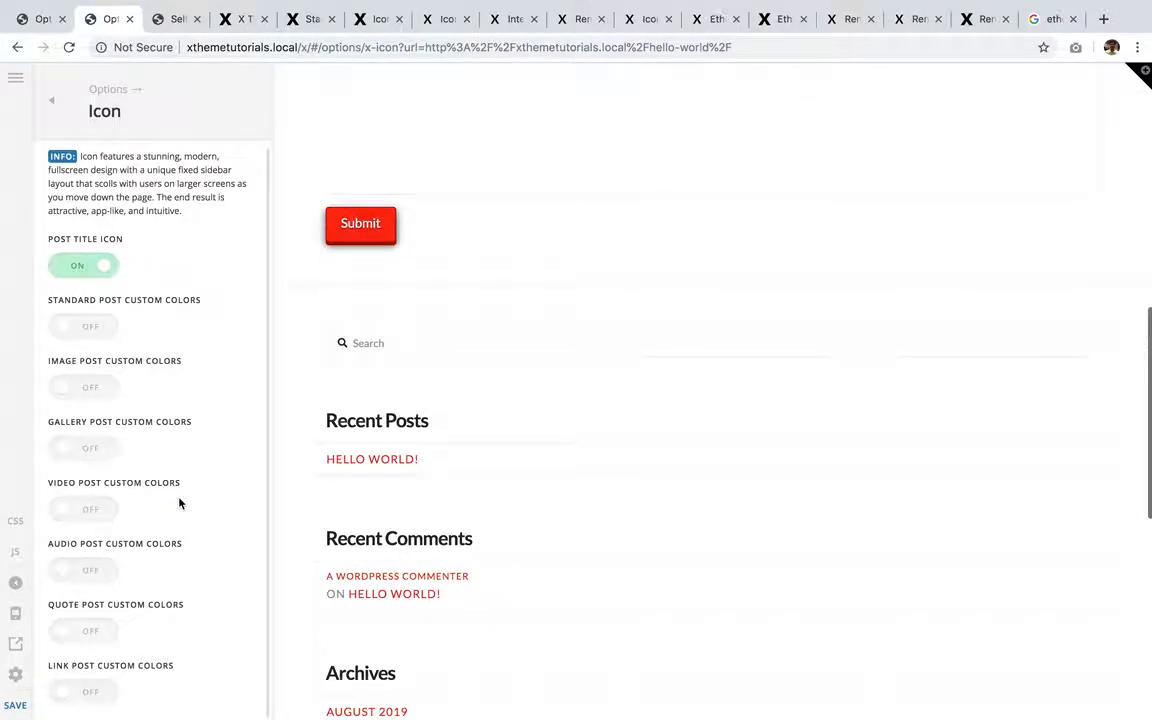
scroll(180, 503, up, 1)
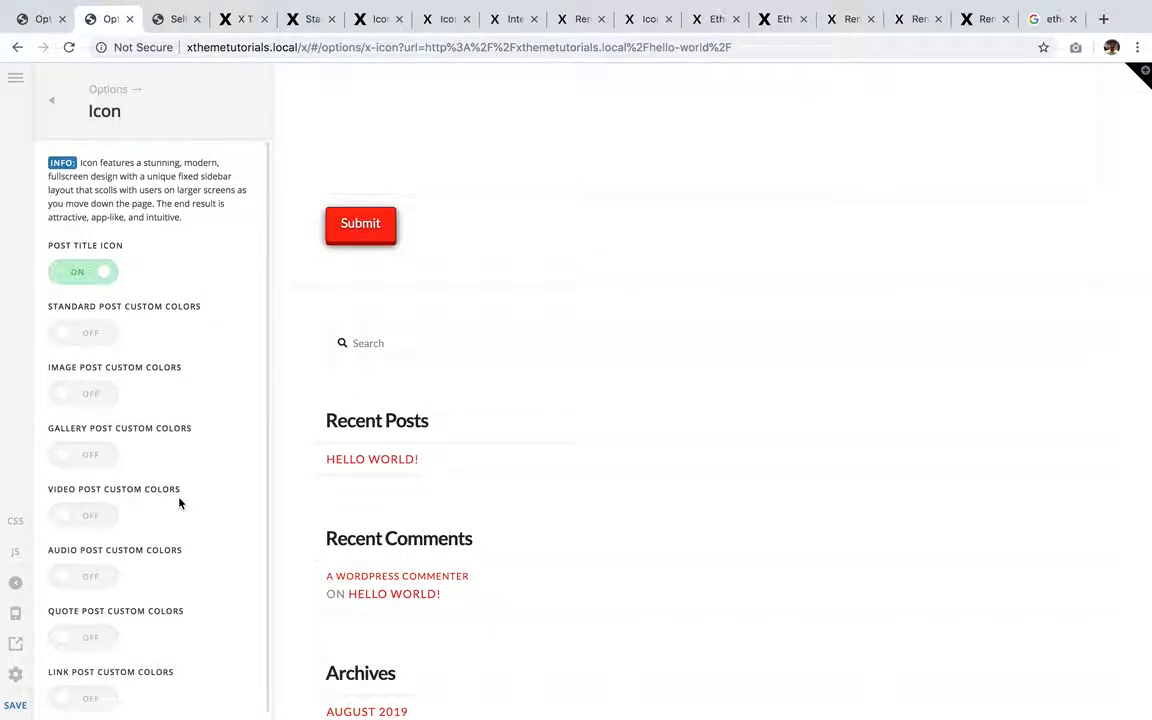
scroll(507, 450, up, 10)
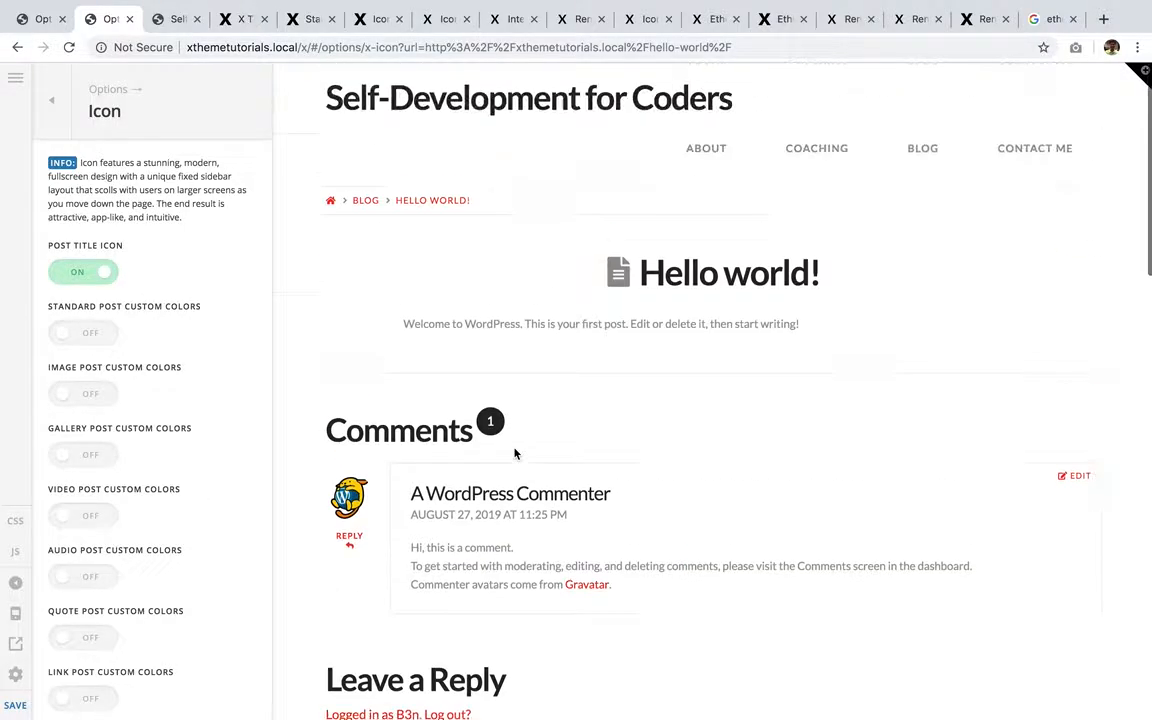
click(58, 117)
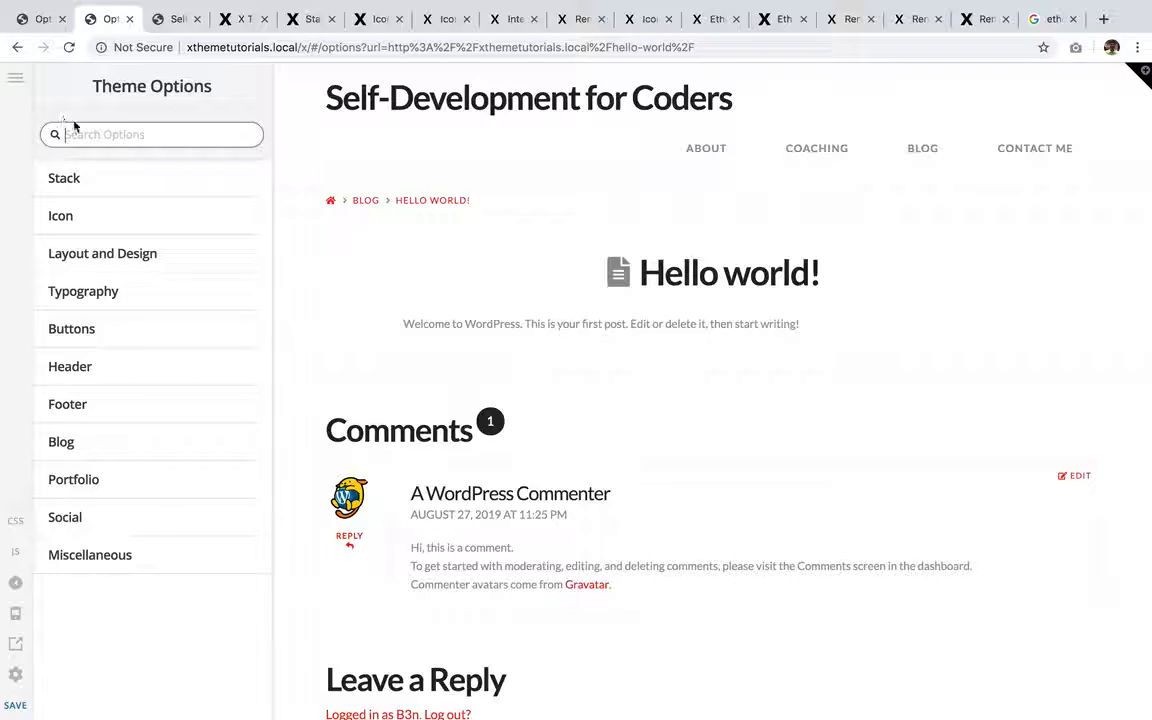
click(140, 178)
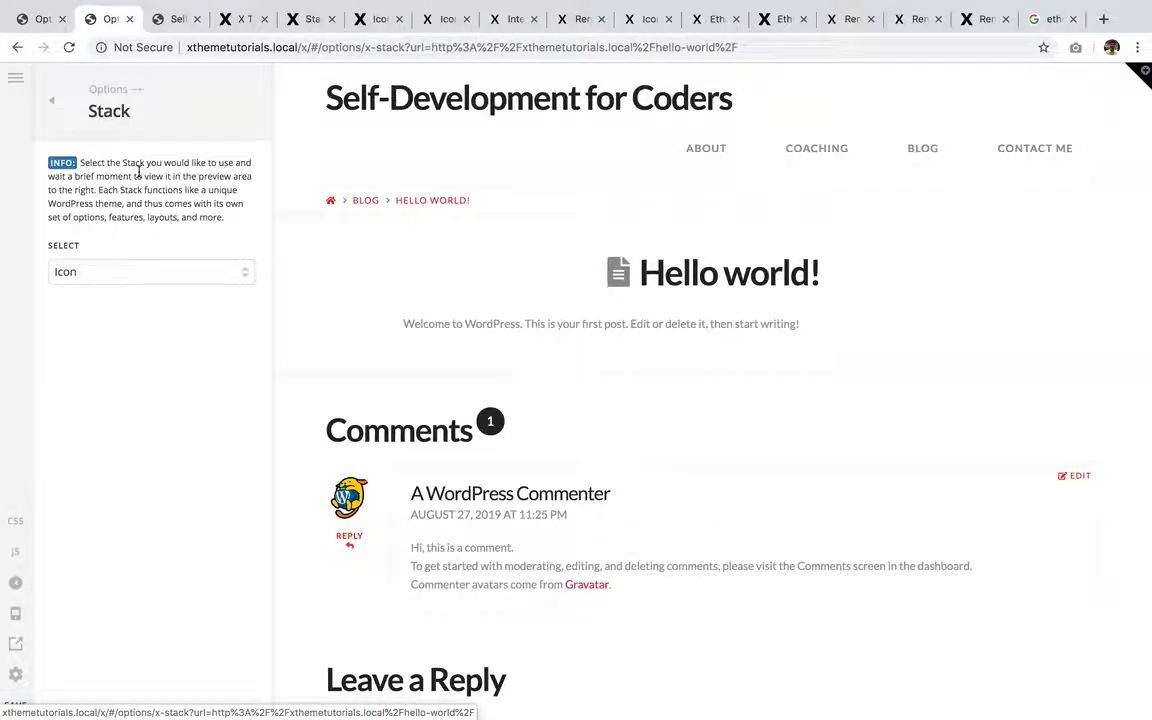
click(43, 96)
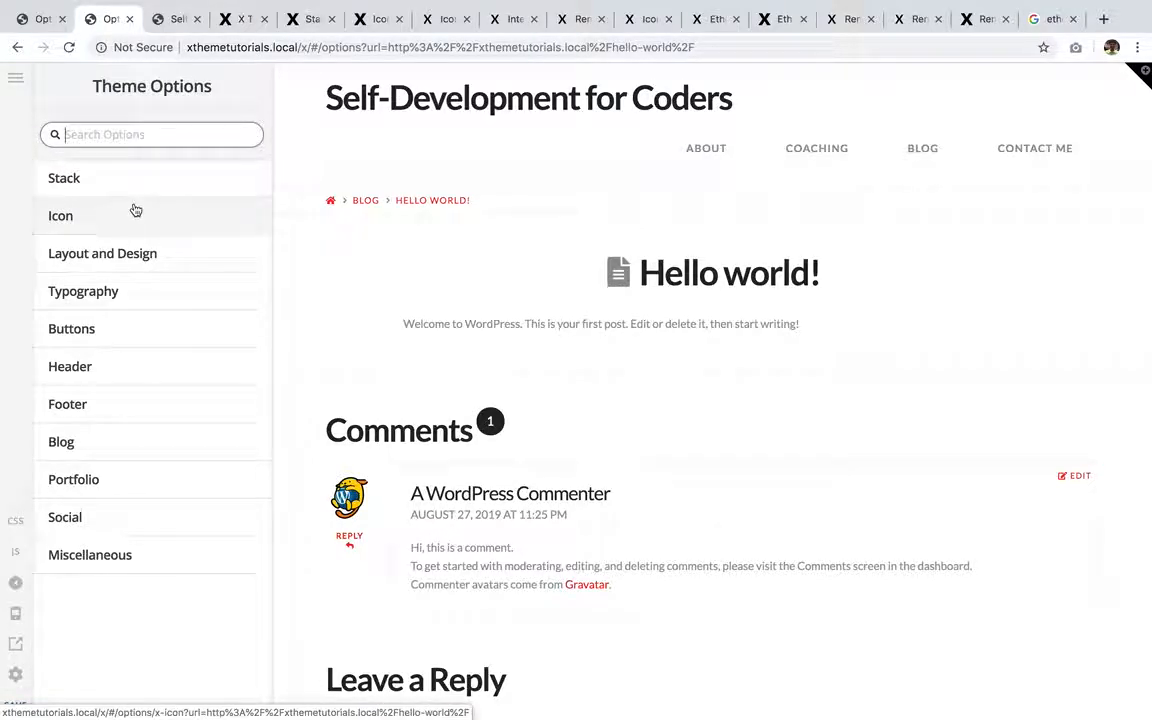
click(135, 210)
click(45, 96)
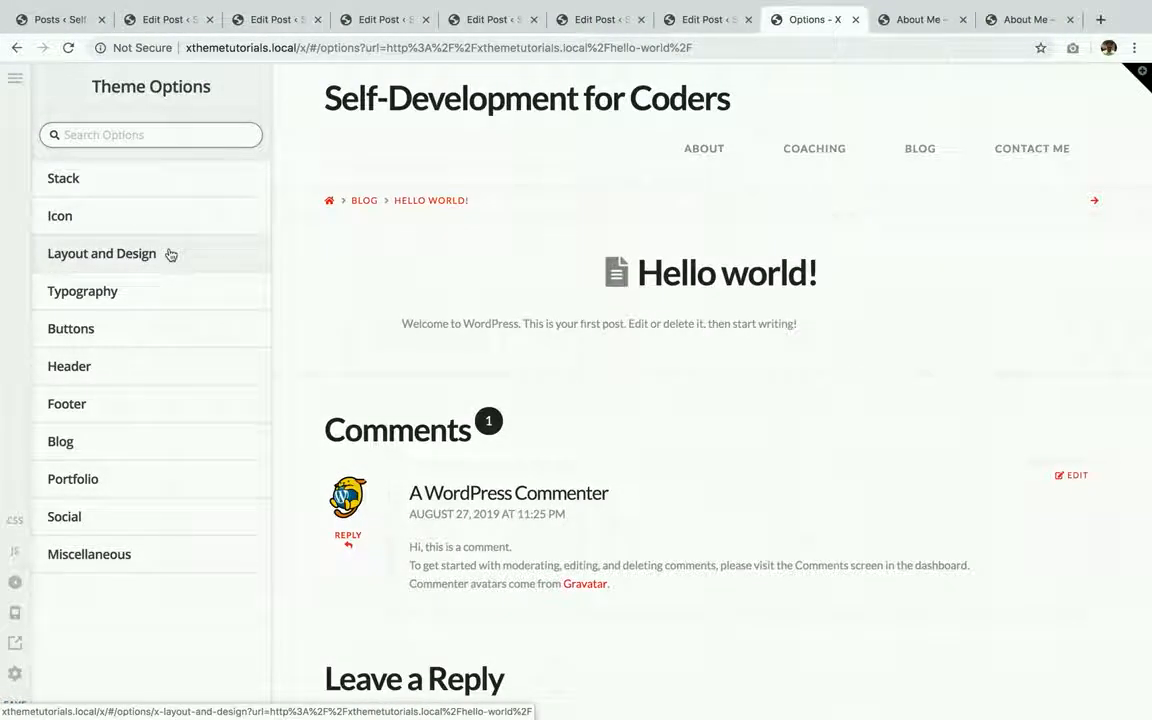
- Open the Layout and Design options and review the Site Layout choices, keeping Fullwidth
click(174, 259)
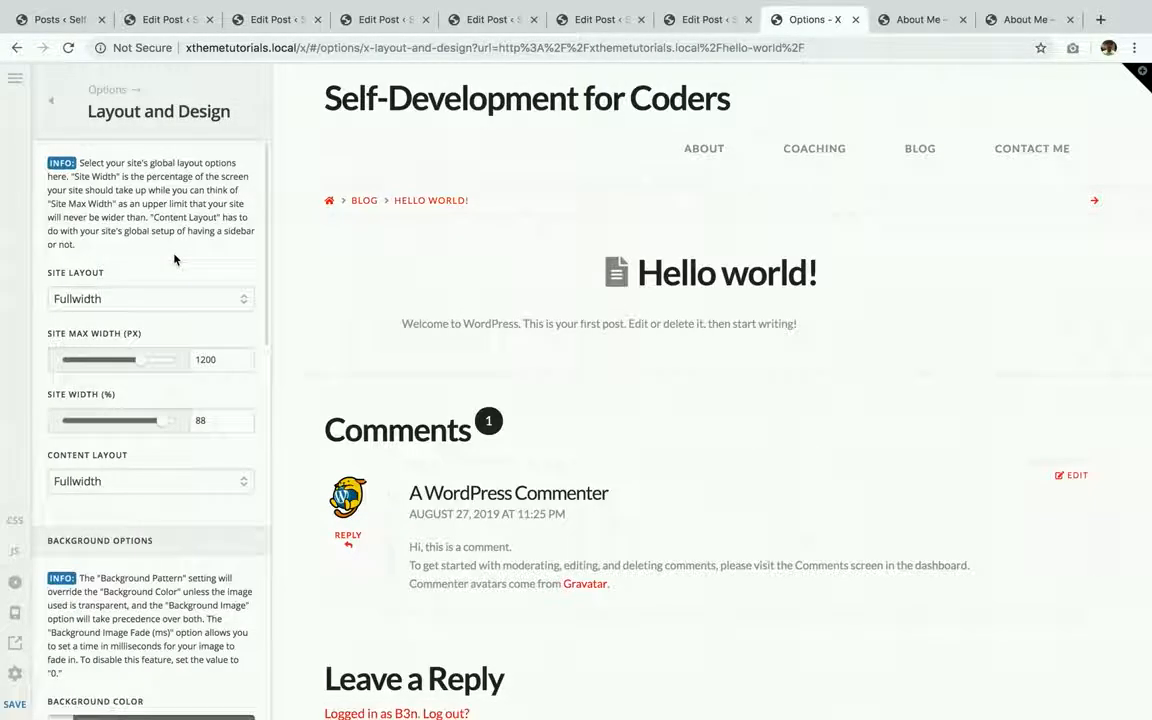
drag(46, 272, 101, 273)
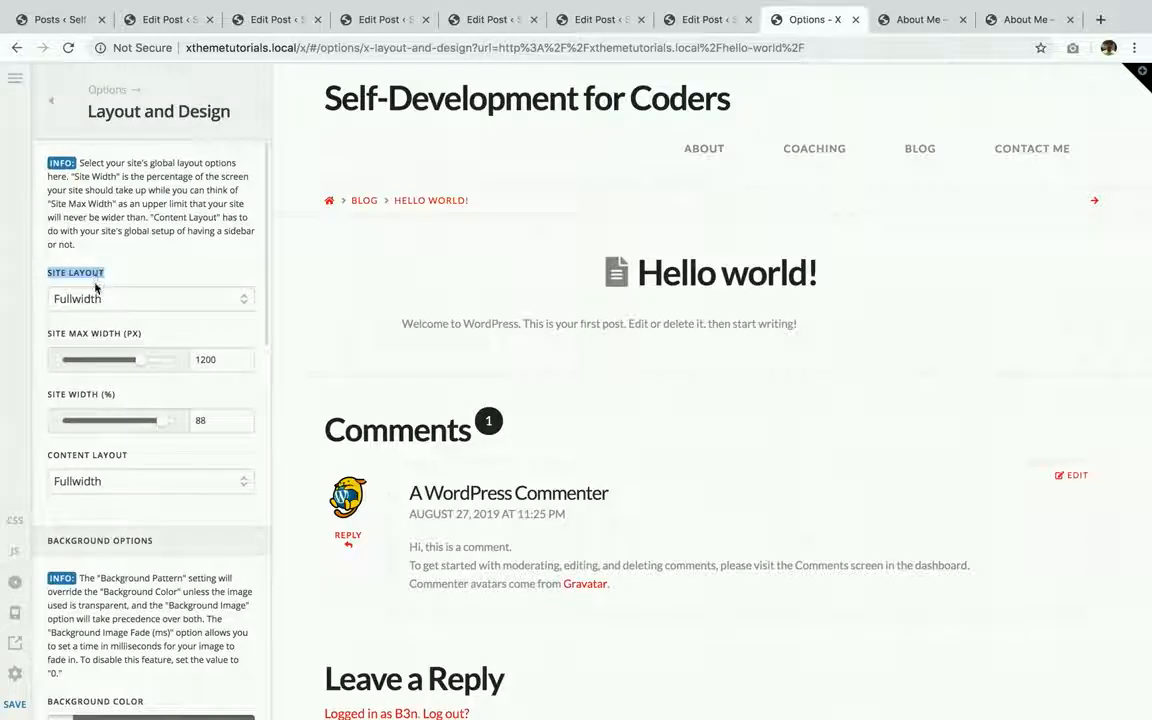
click(97, 295)
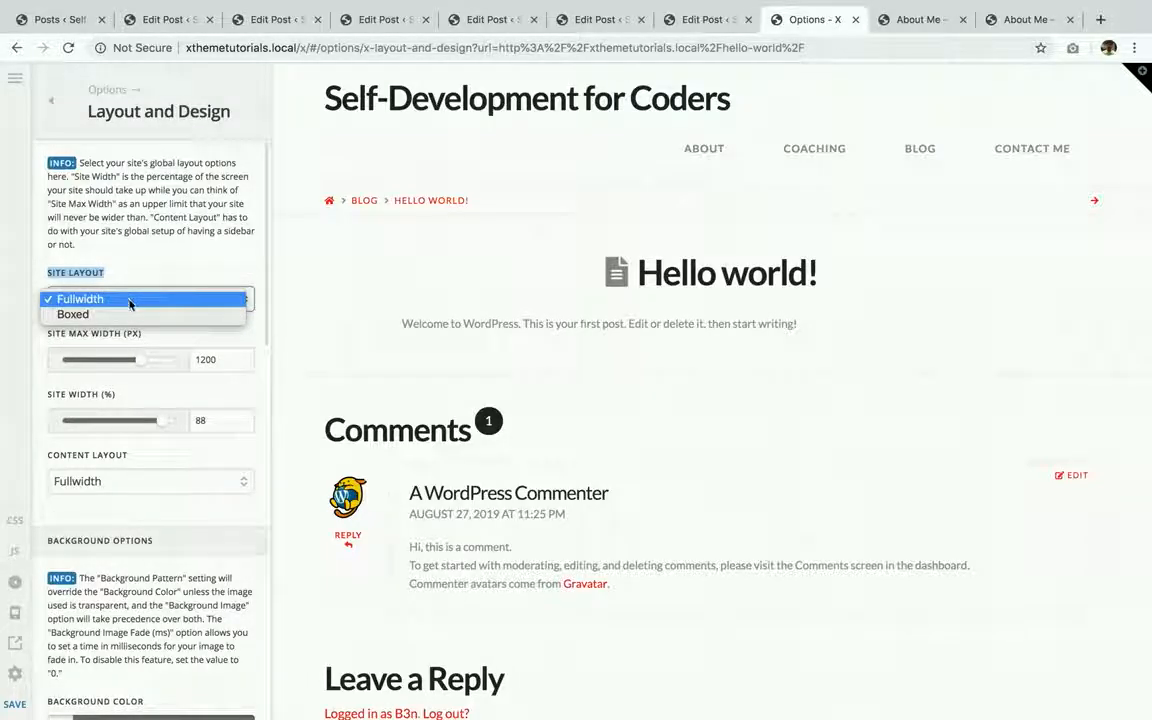
click(130, 299)
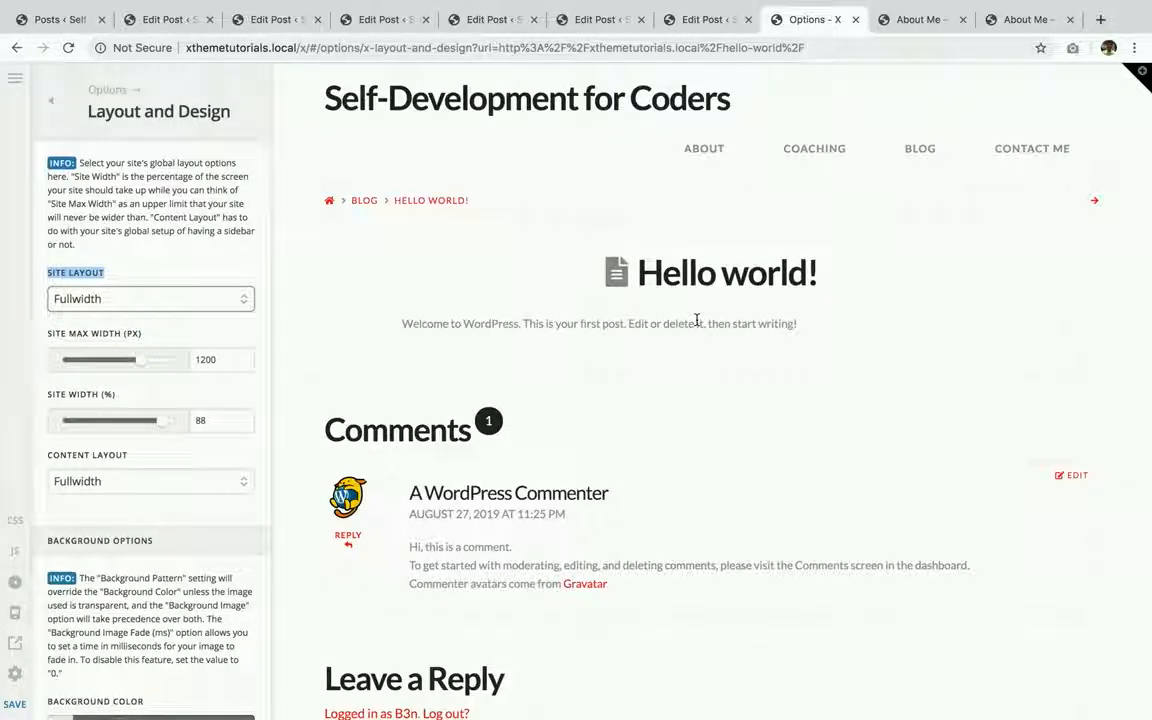
- Try the Boxed site layout and return Site Layout to Fullwidth
click(156, 304)
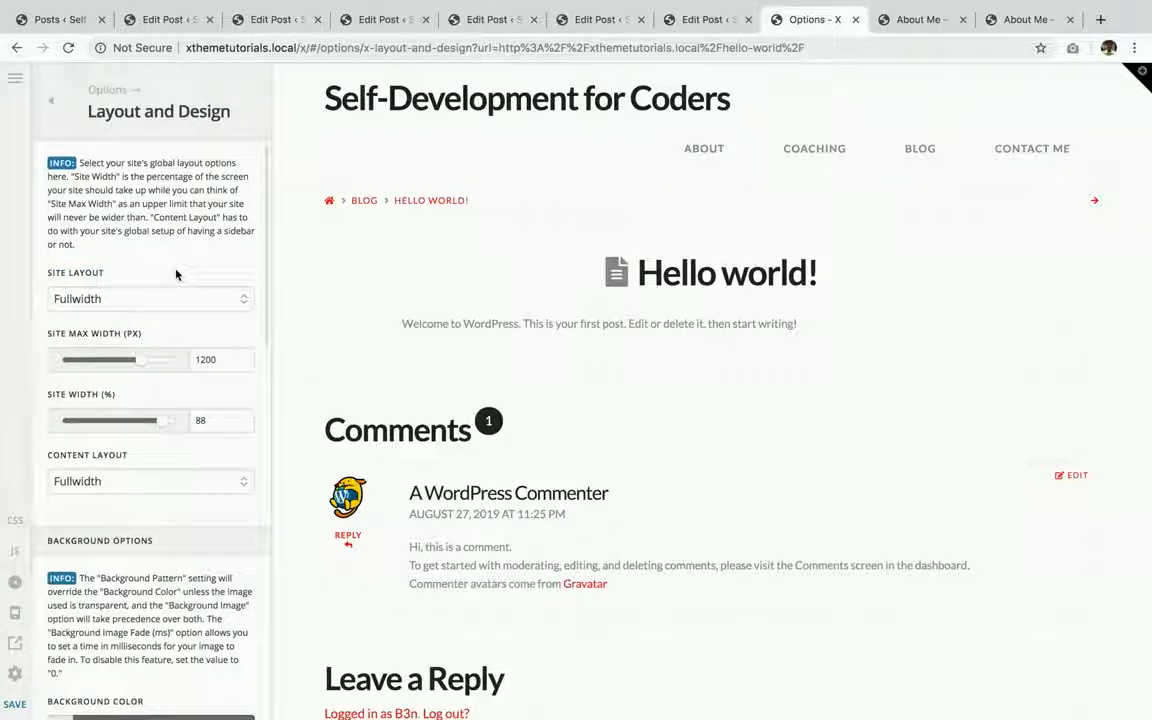
click(174, 316)
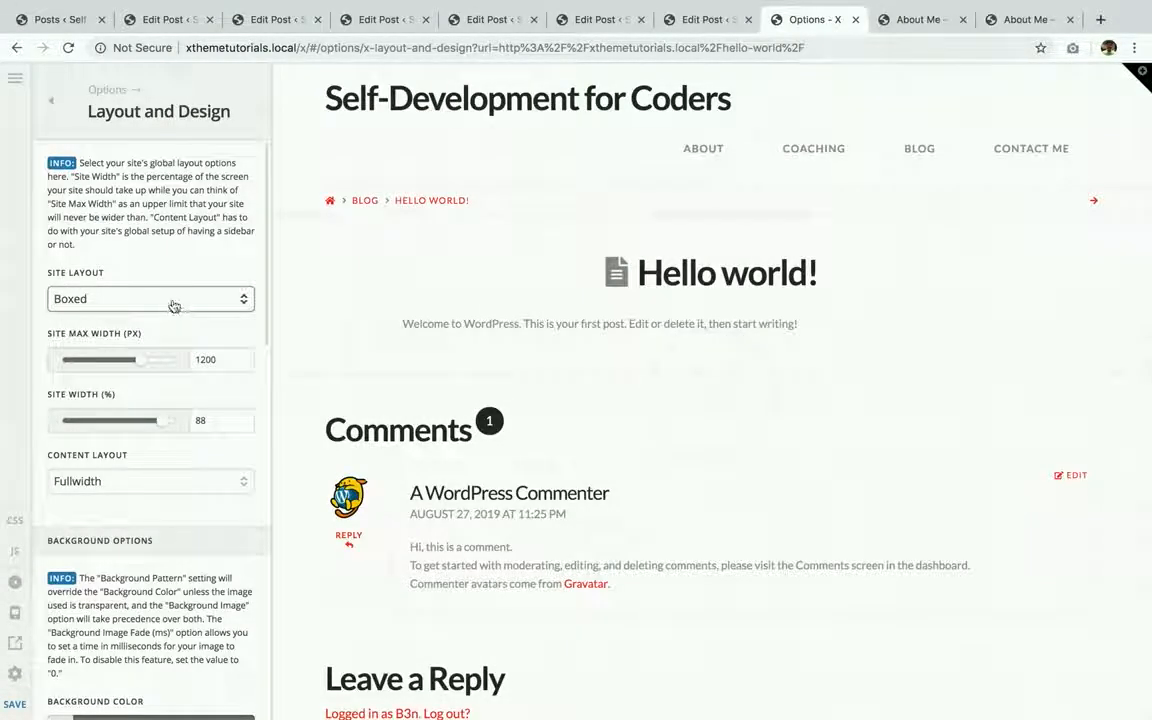
click(172, 302)
click(167, 285)
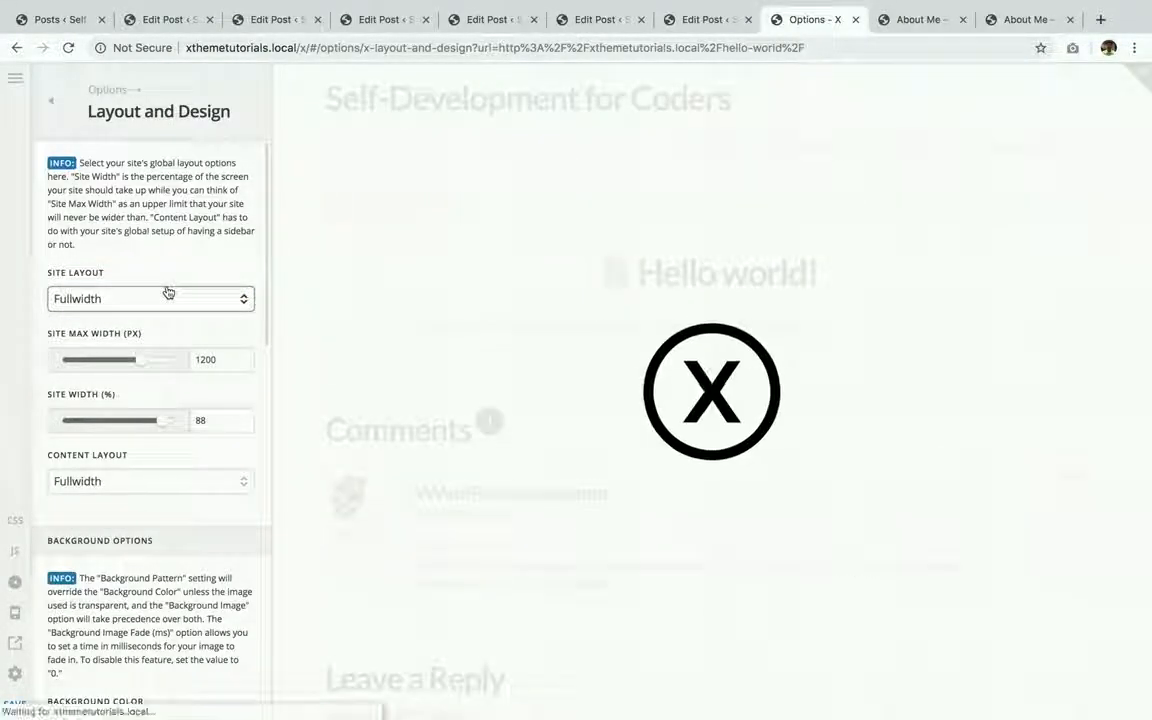
click(172, 300)
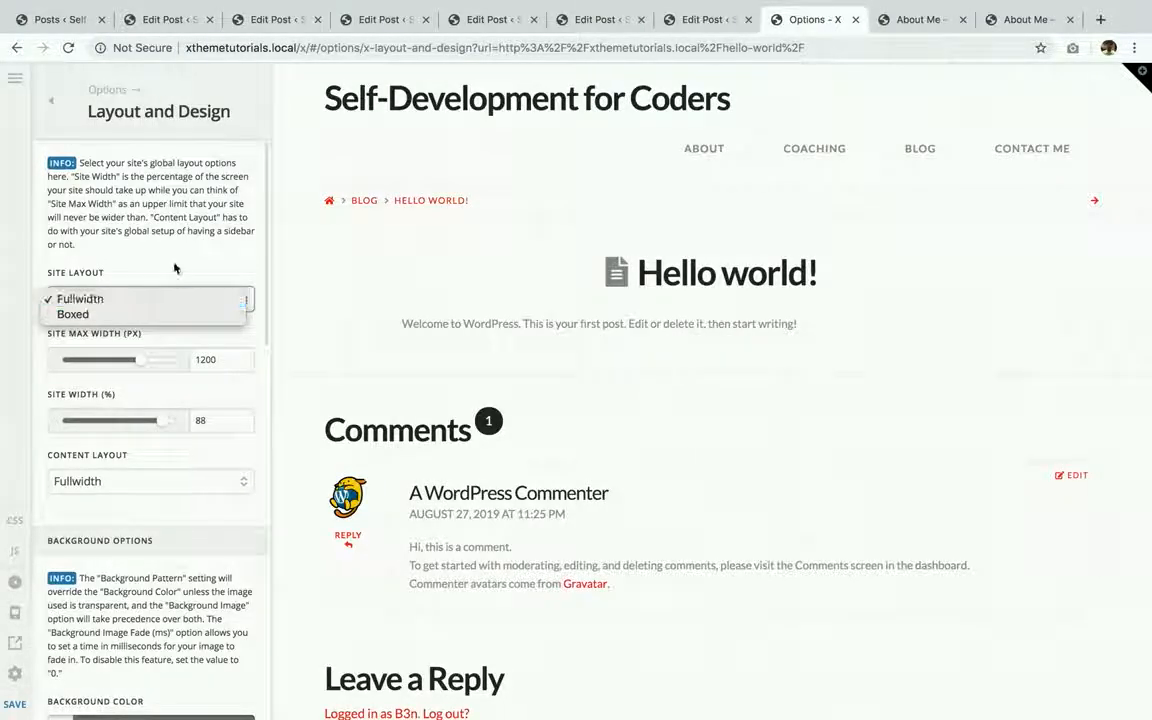
click(175, 272)
- Set Site Layout to Boxed and save the theme options
click(153, 299)
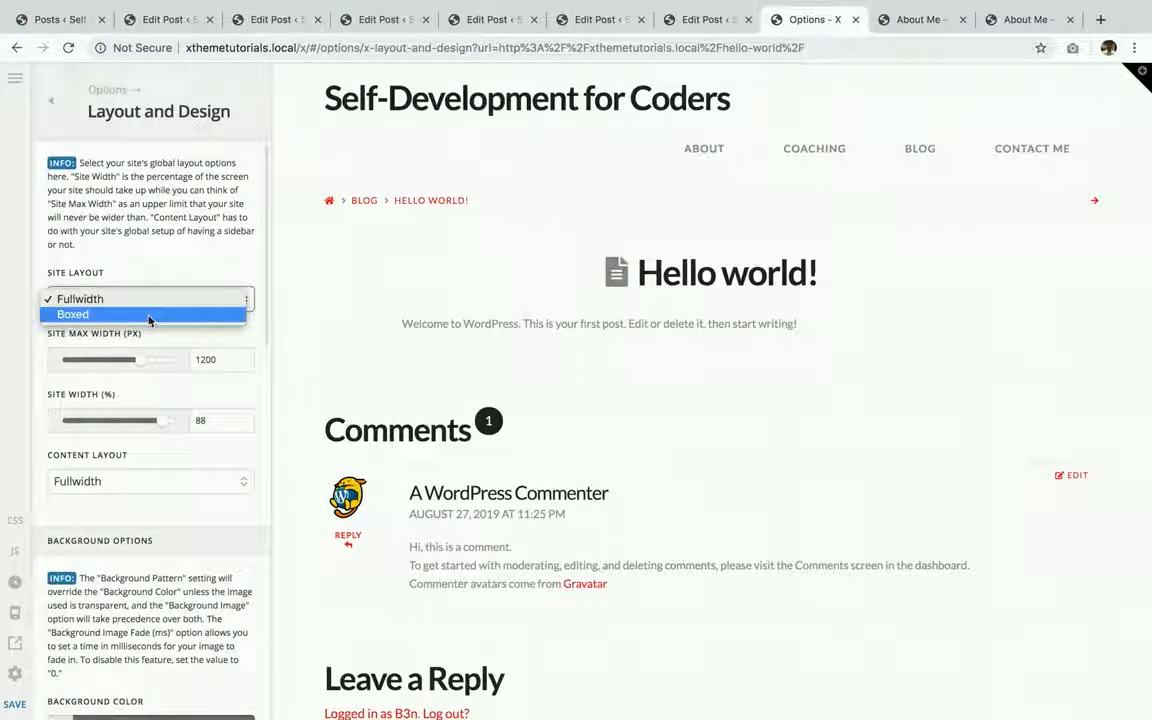
click(149, 319)
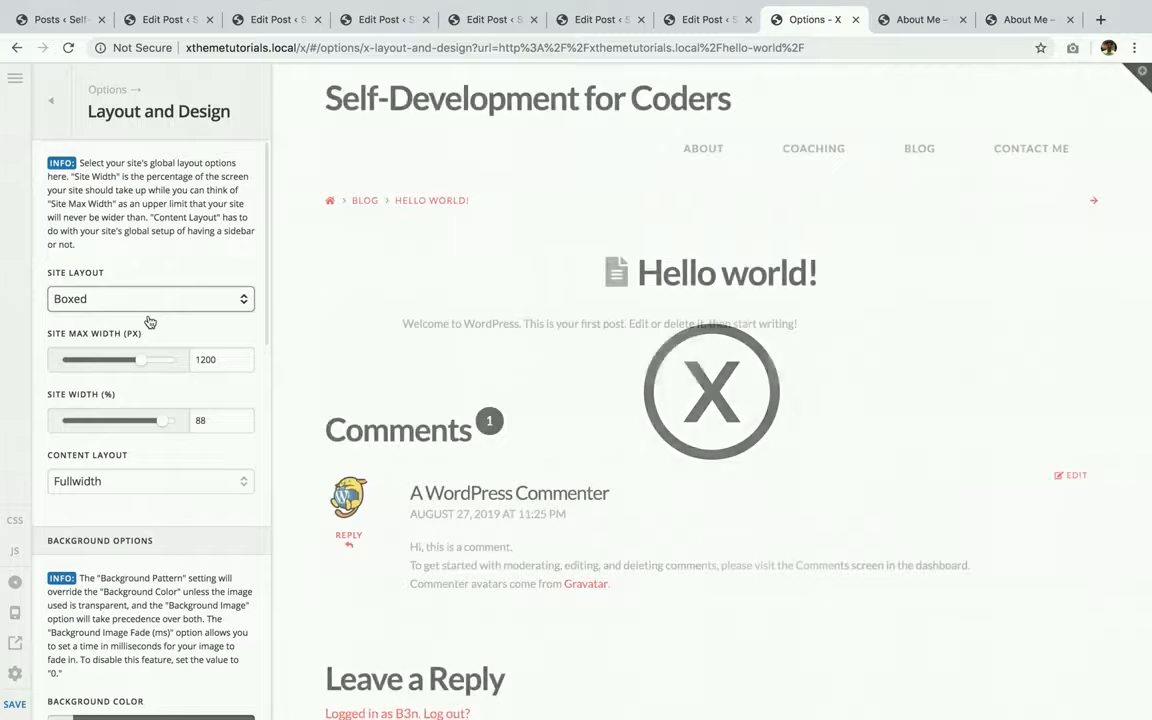
click(15, 703)
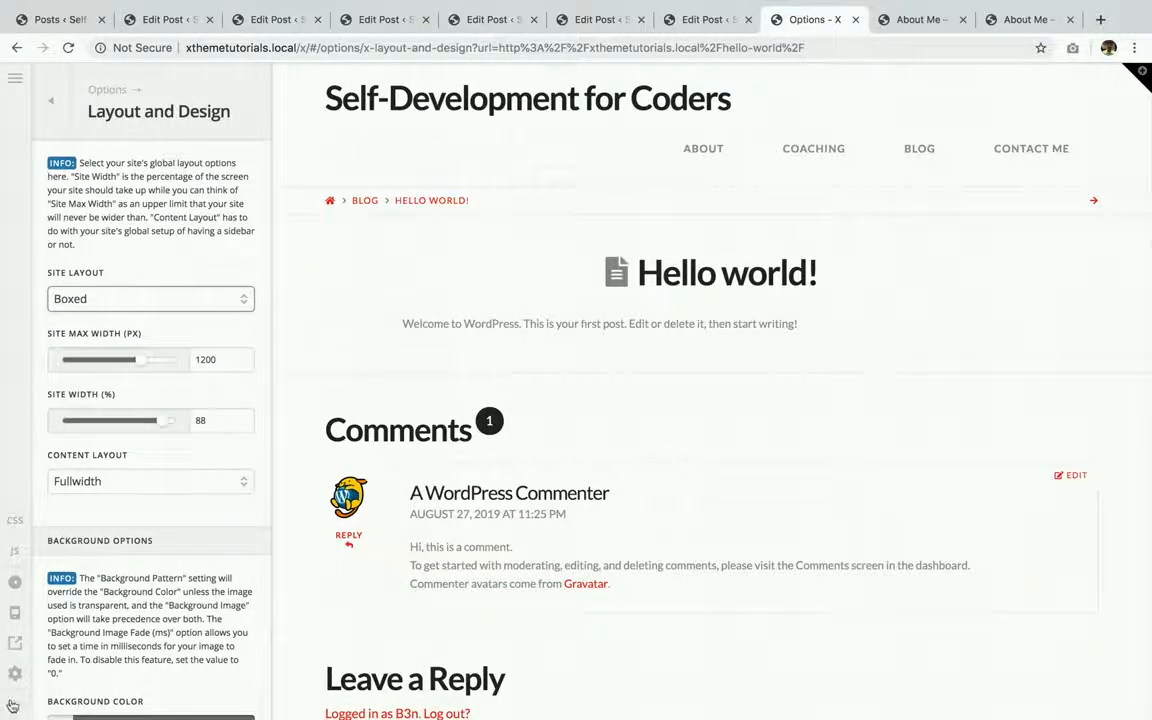
- Examine the boxed layout on the live Hello world! page and in the expanded preview, and restore the options view
click(15, 645)
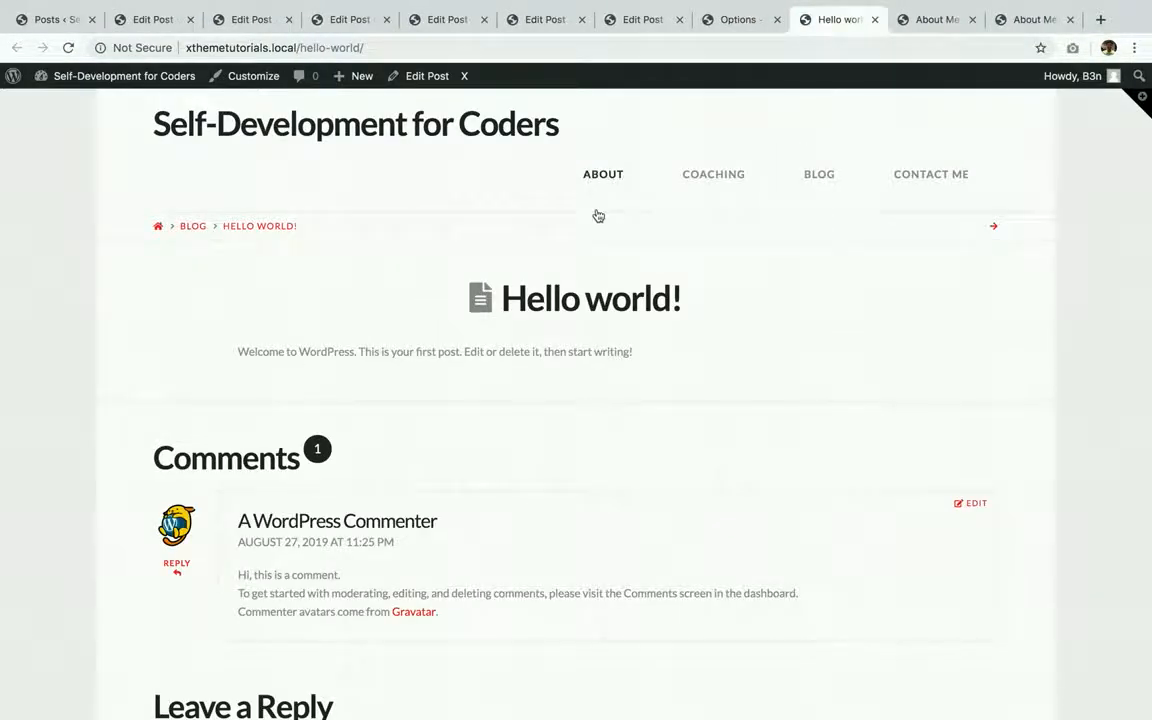
click(744, 24)
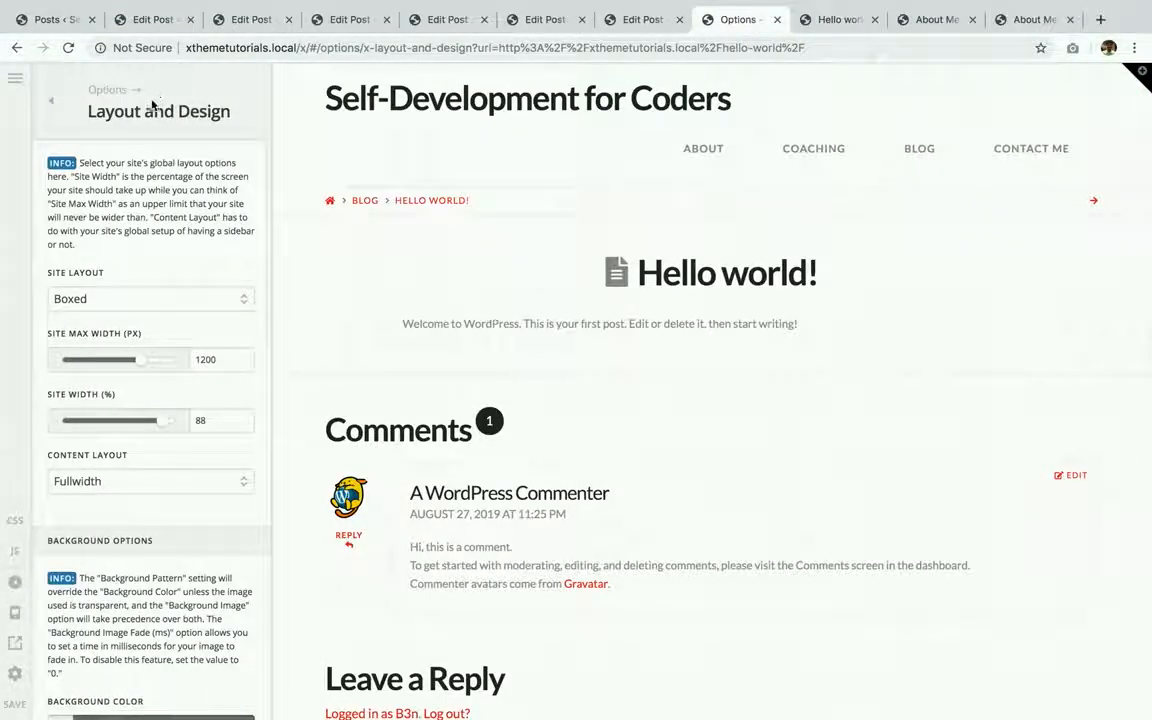
click(16, 586)
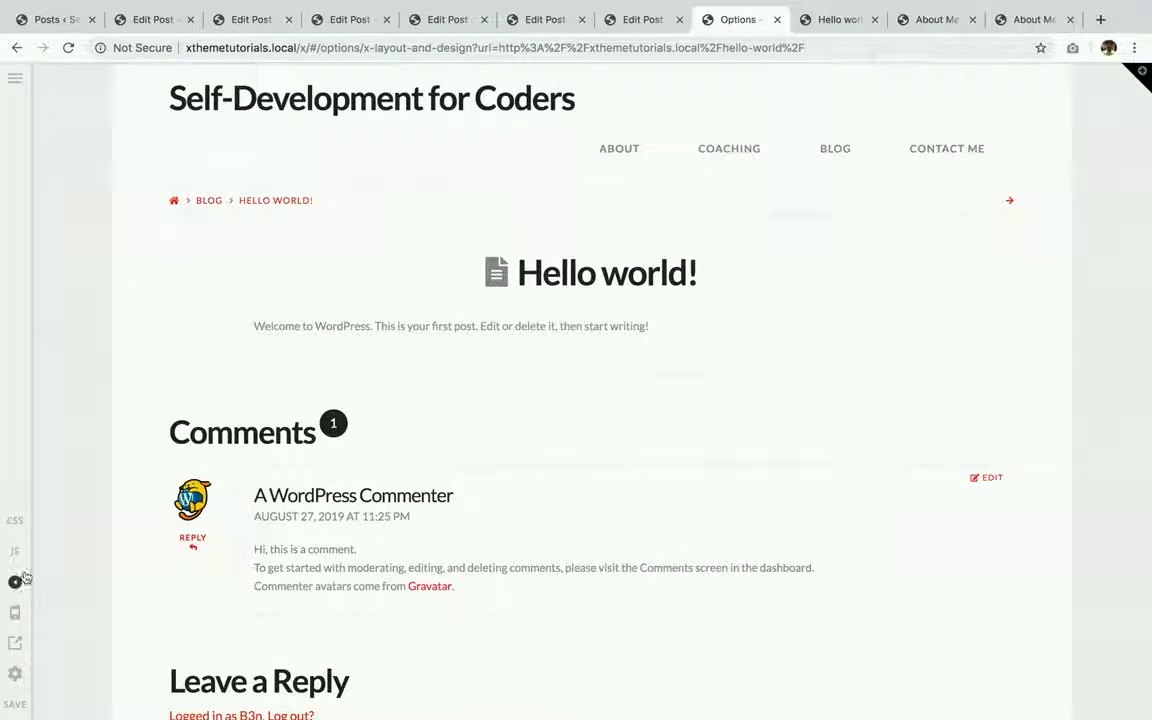
click(16, 586)
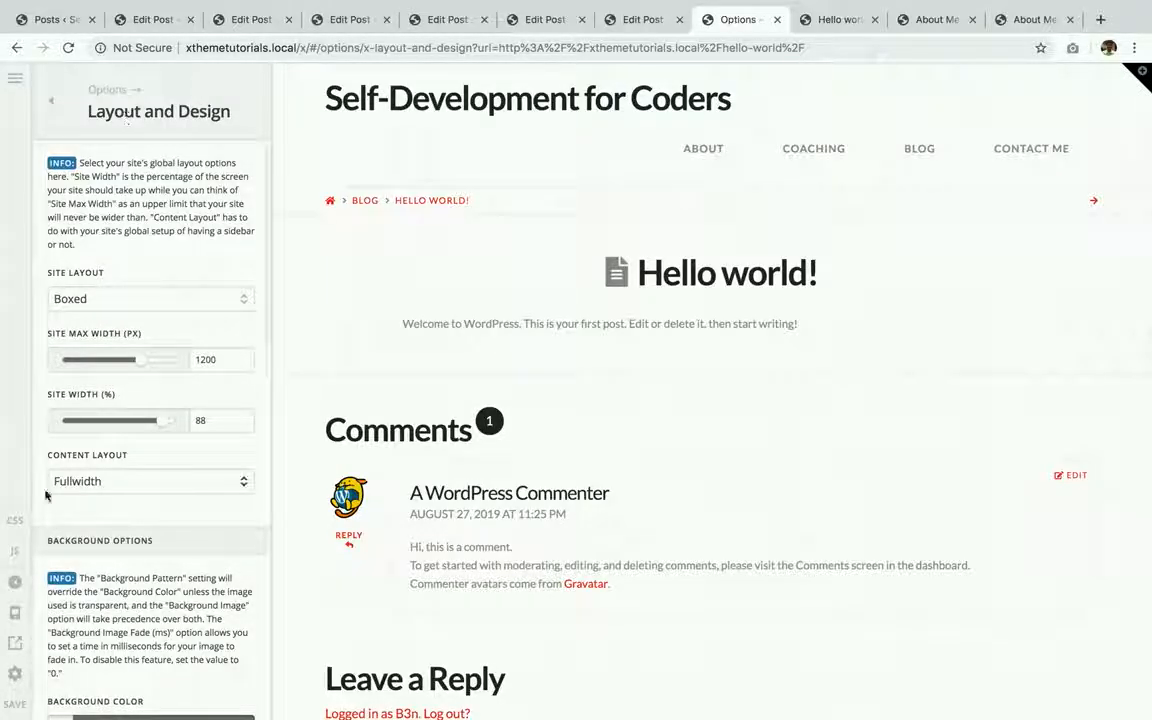
- Check the boxed page in the expanded preview, and set Site Layout to Fullwidth to compare it there
click(15, 584)
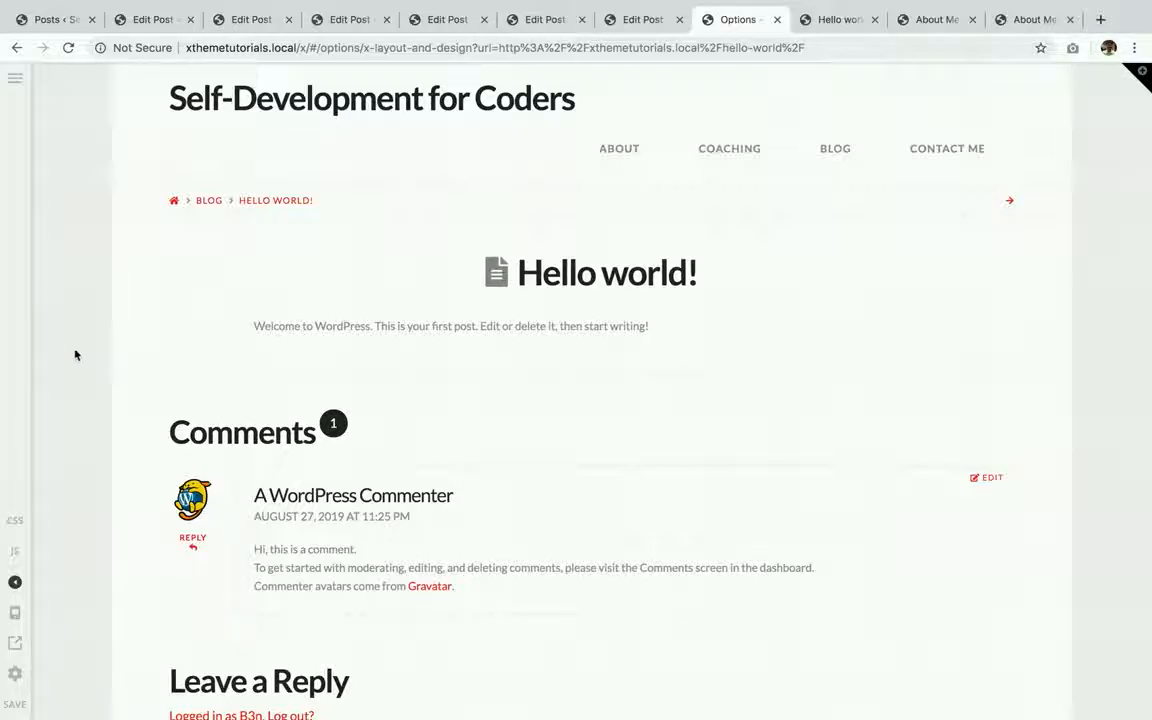
click(15, 582)
click(137, 300)
click(125, 284)
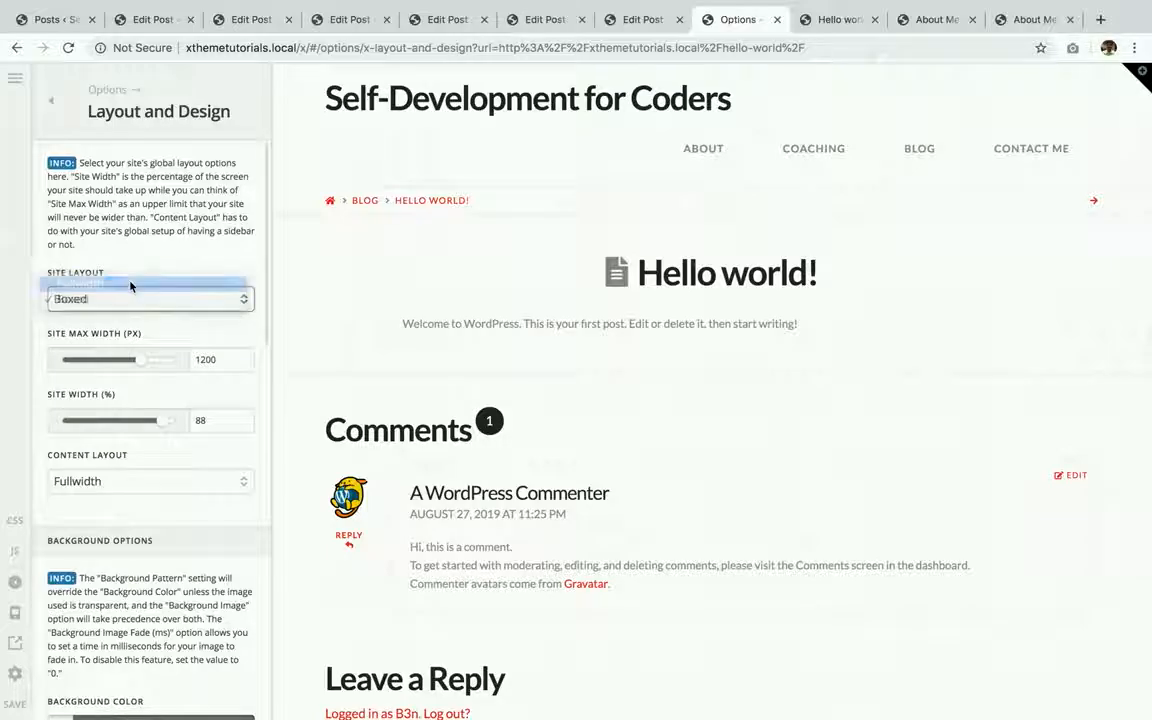
click(15, 584)
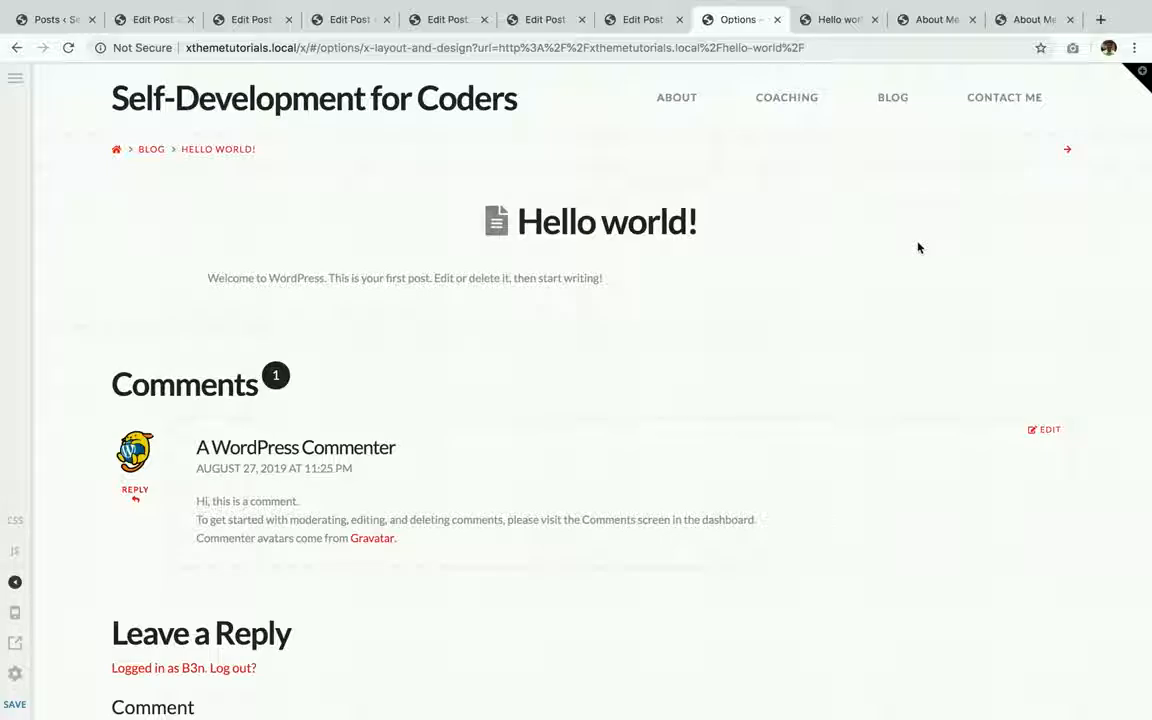
- Set Site Layout back to Boxed, examine the page edges in the expanded preview, and restore the options view
click(15, 582)
click(155, 299)
click(158, 314)
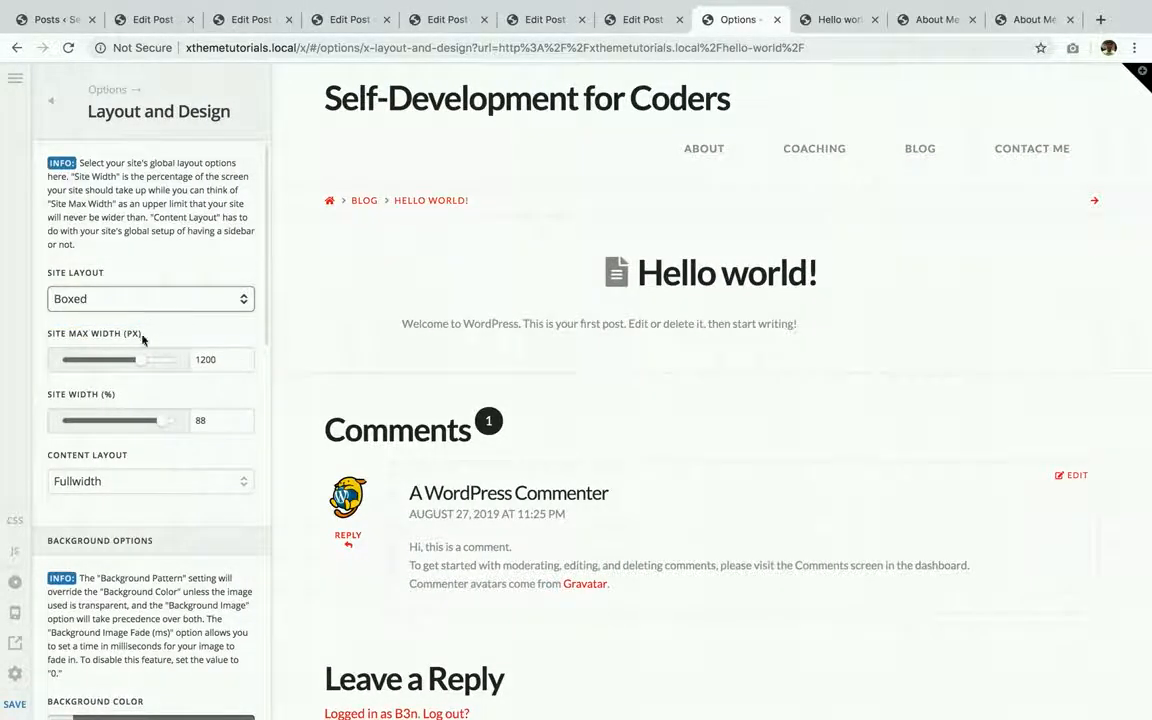
click(15, 584)
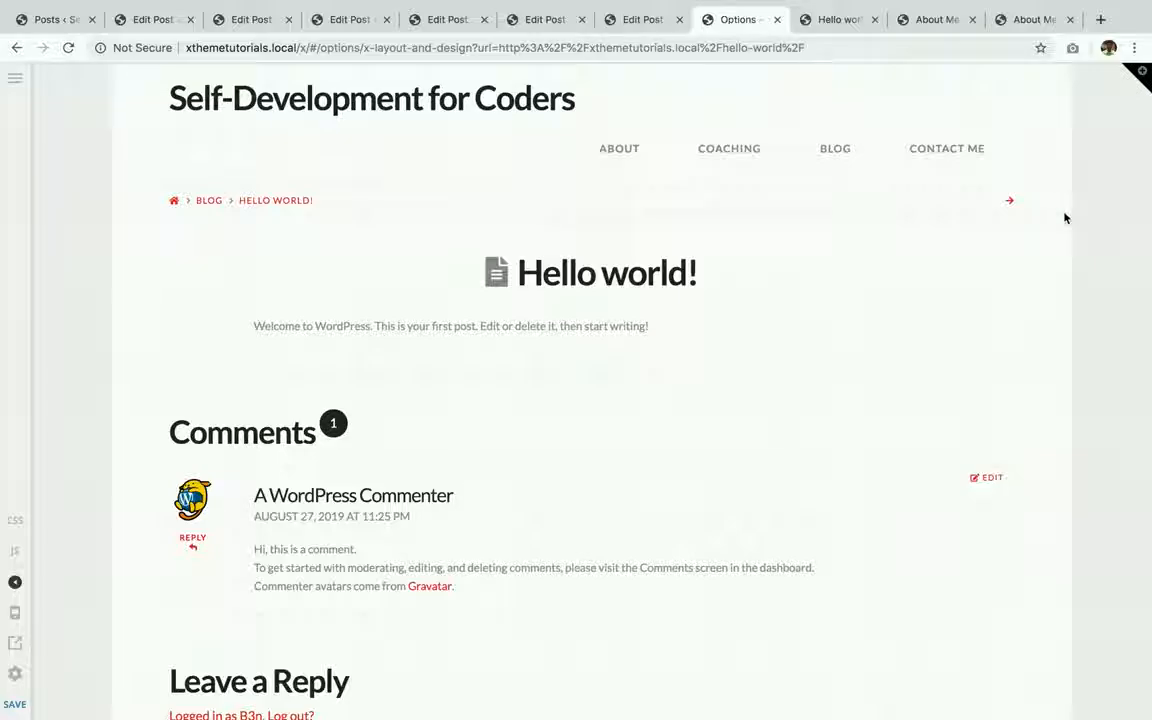
click(16, 584)
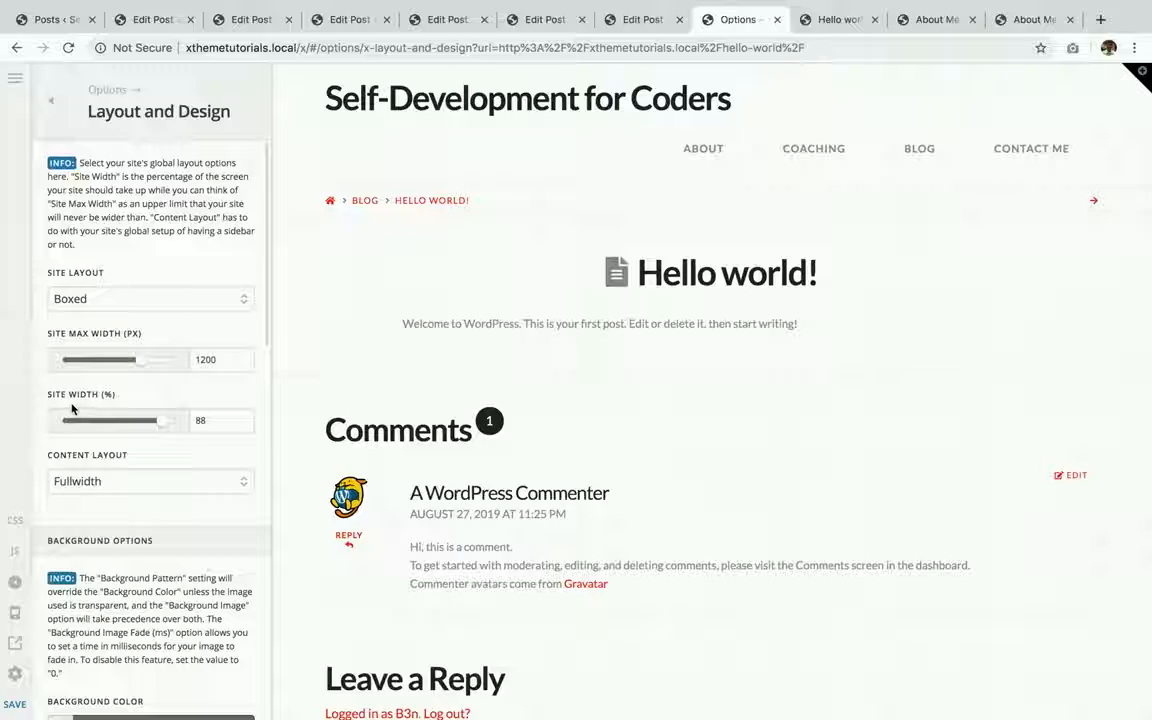
- Reduce Site Width to 80%, check it in the expanded preview, and lower Site Max Width to 860 px
drag(152, 424, 117, 424)
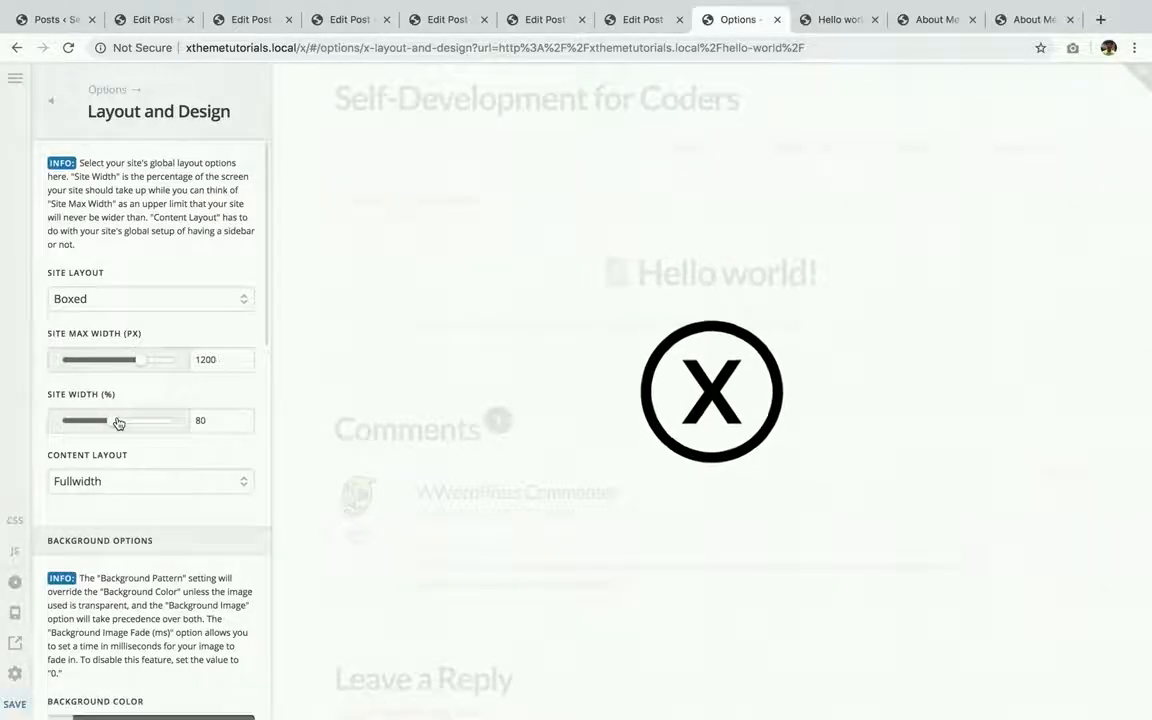
click(15, 585)
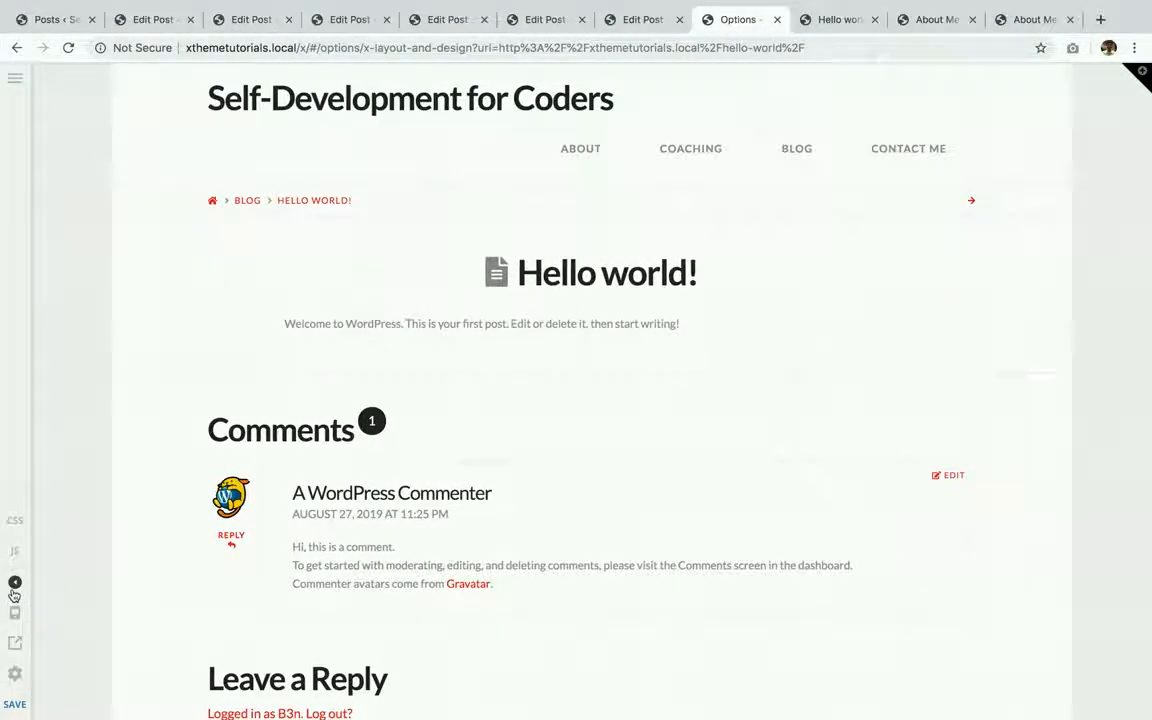
click(14, 588)
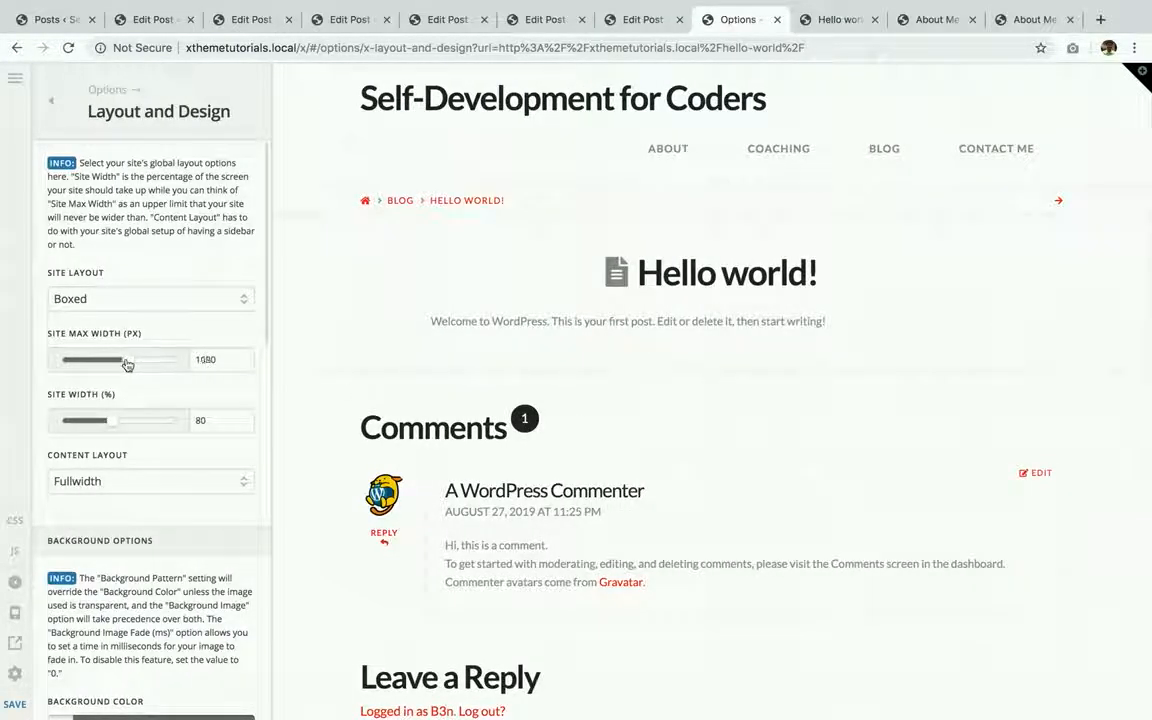
drag(127, 364, 101, 364)
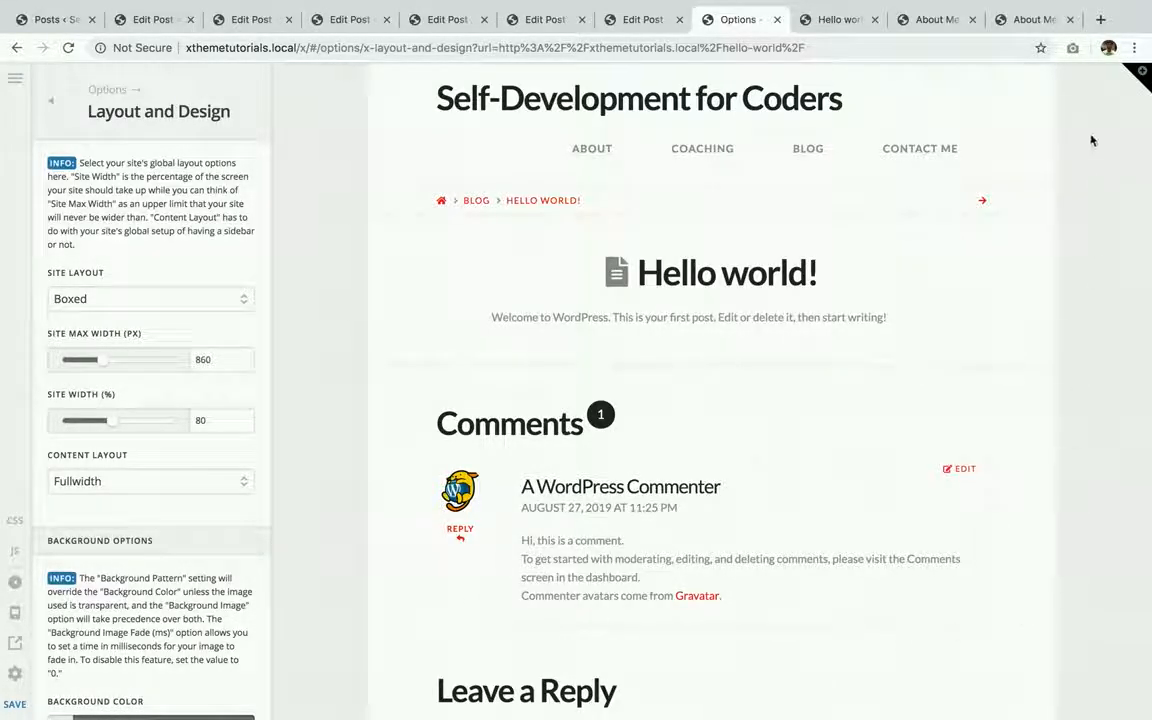
double_click(216, 360)
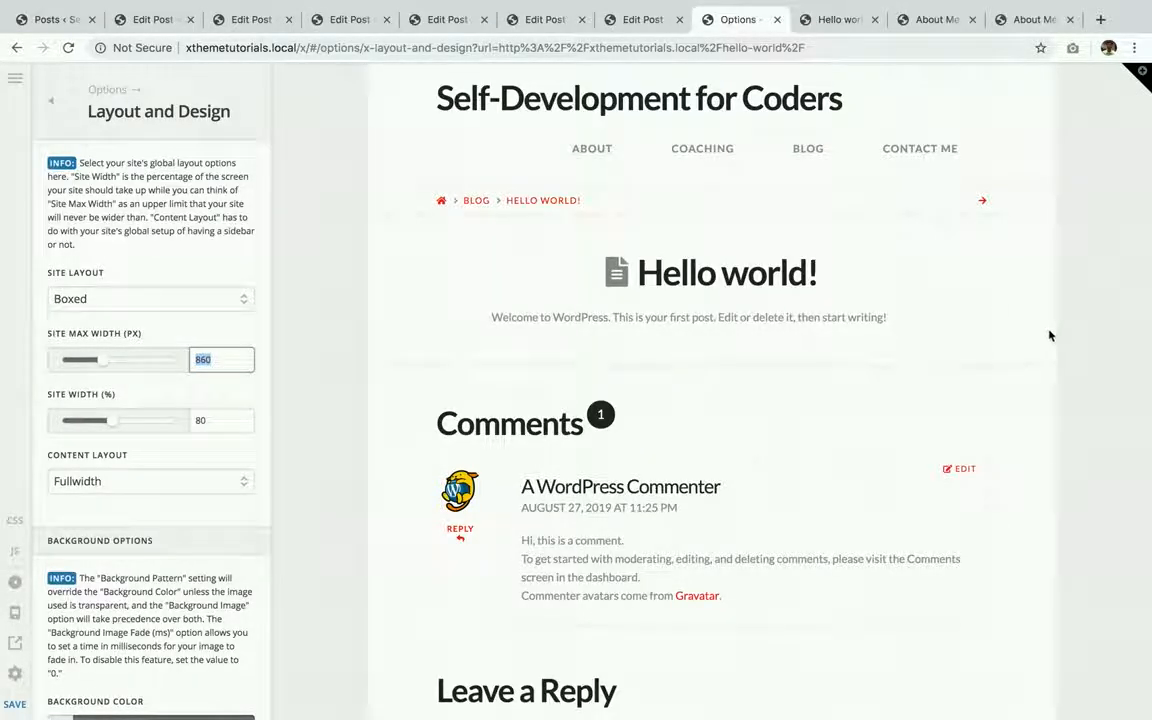
- Try a Site Width of 50%, and set it back to 88%
double_click(200, 419)
text(50)
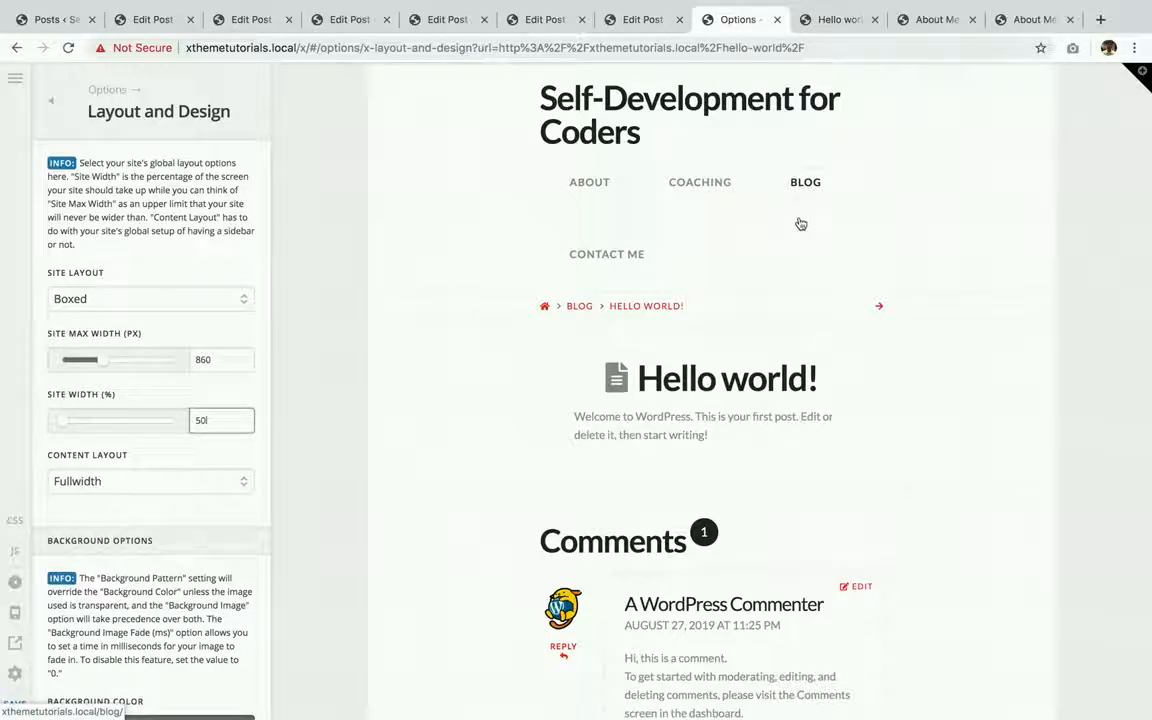
double_click(208, 421)
text(88)
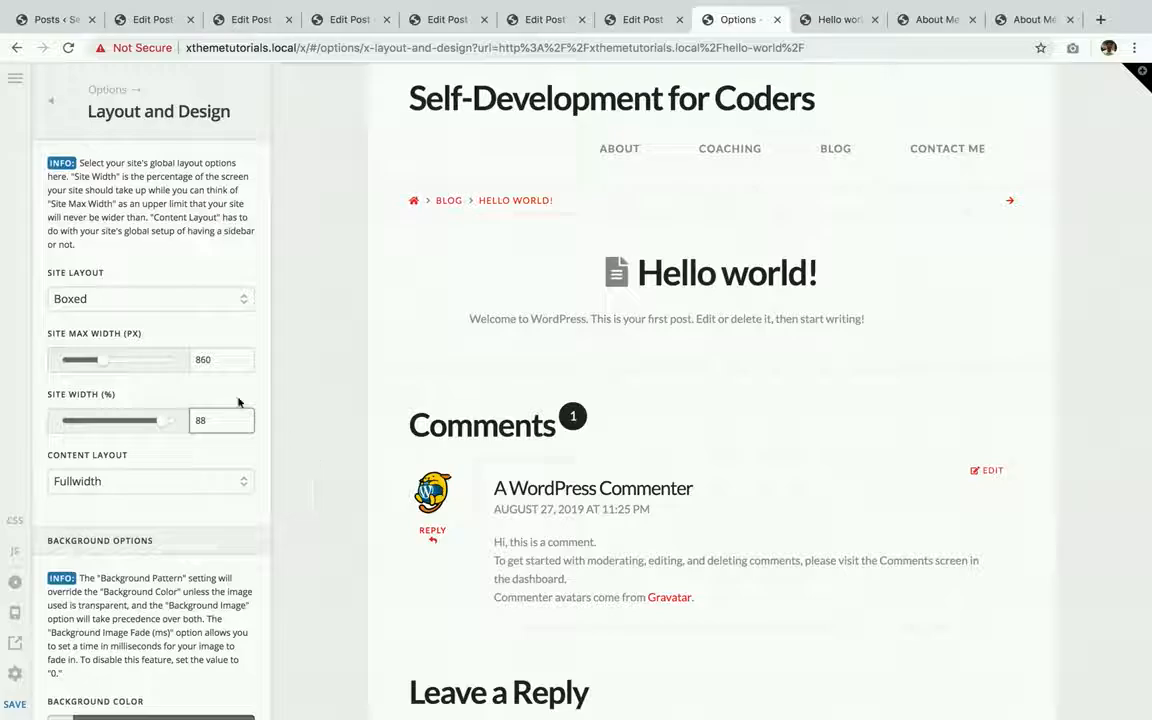
- Set Site Layout to Fullwidth, check the page in the expanded preview, and restore the options view
double_click(208, 371)
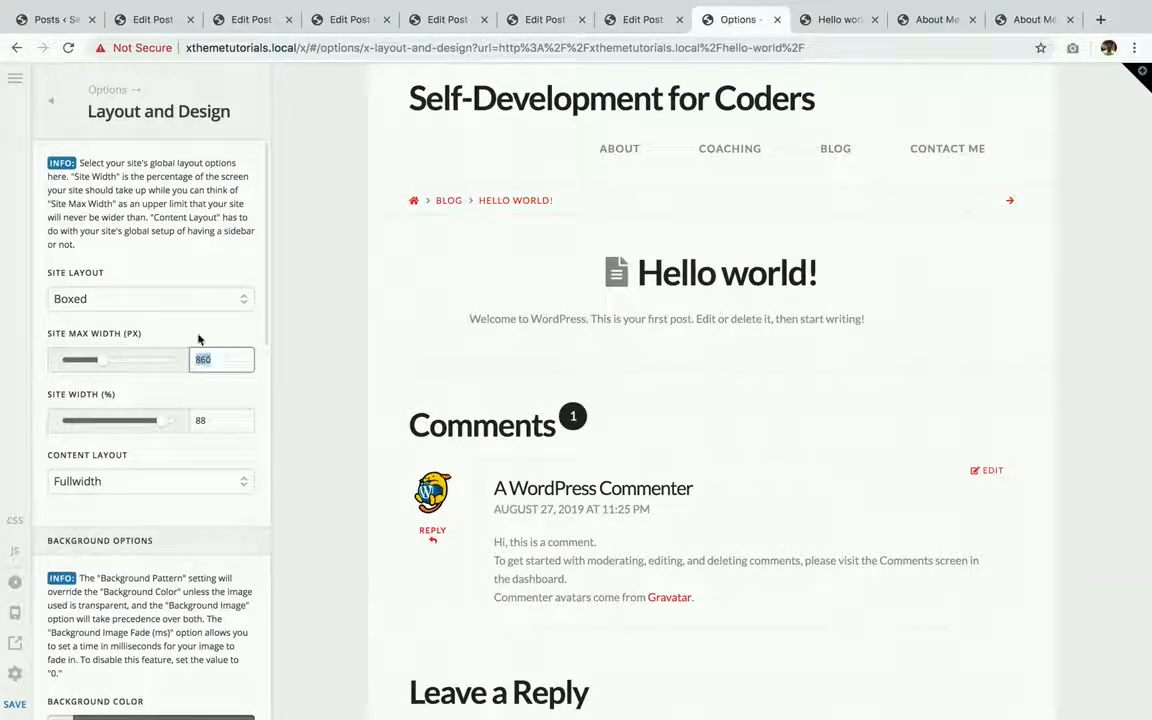
click(193, 302)
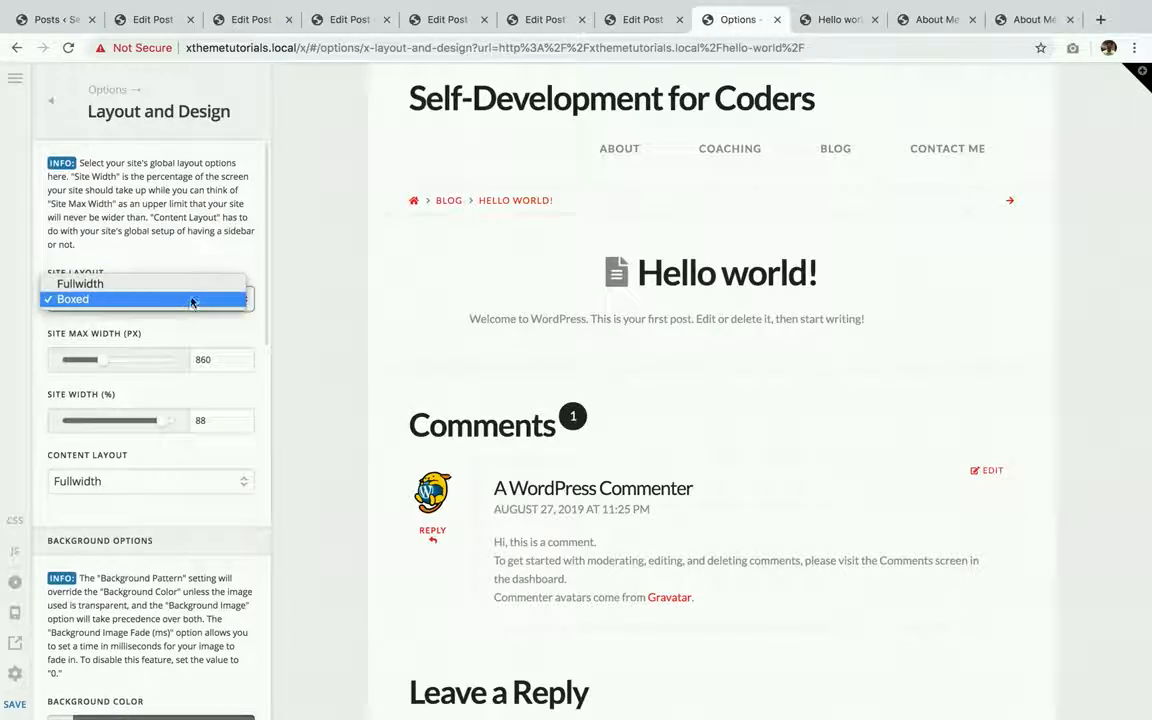
click(189, 289)
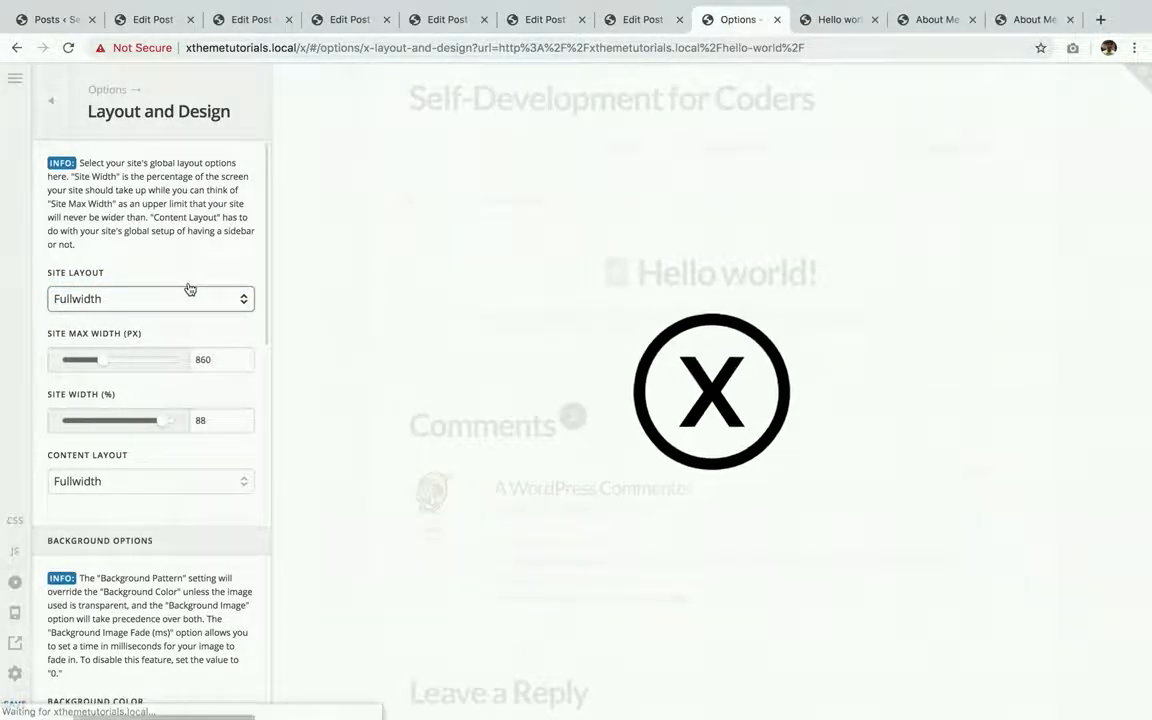
click(13, 582)
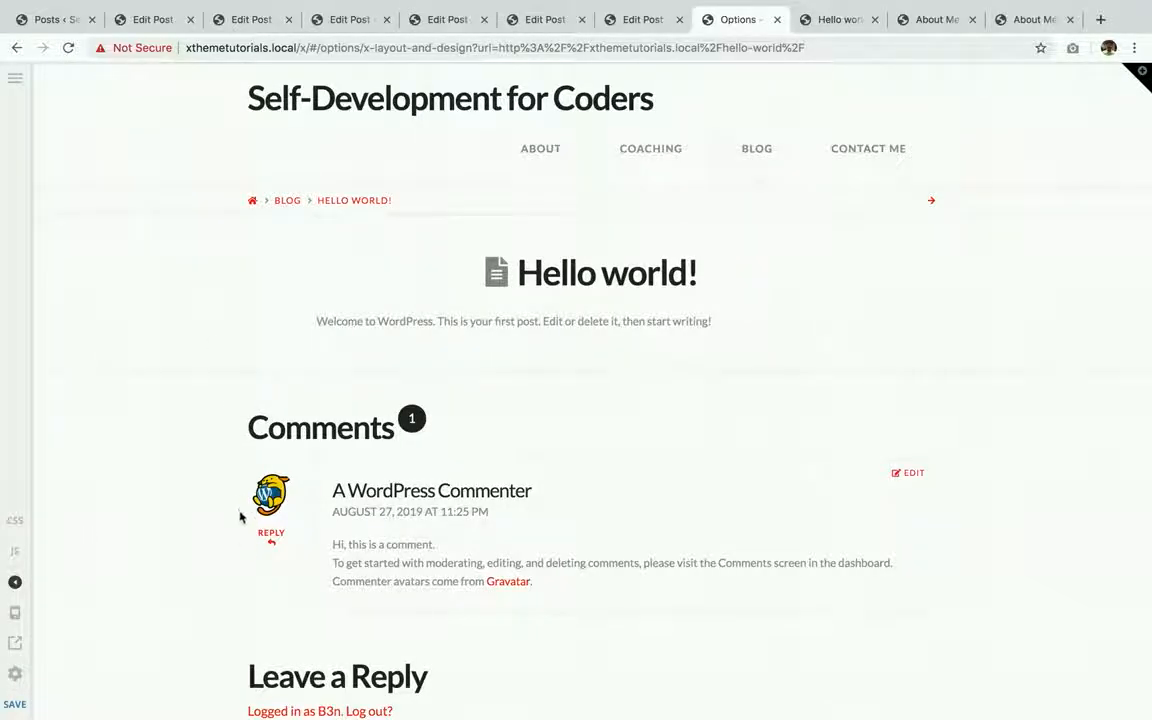
click(14, 590)
- Set Site Max Width to 1200 px and check the fullwidth page in the expanded preview
double_click(218, 360)
text(1200)
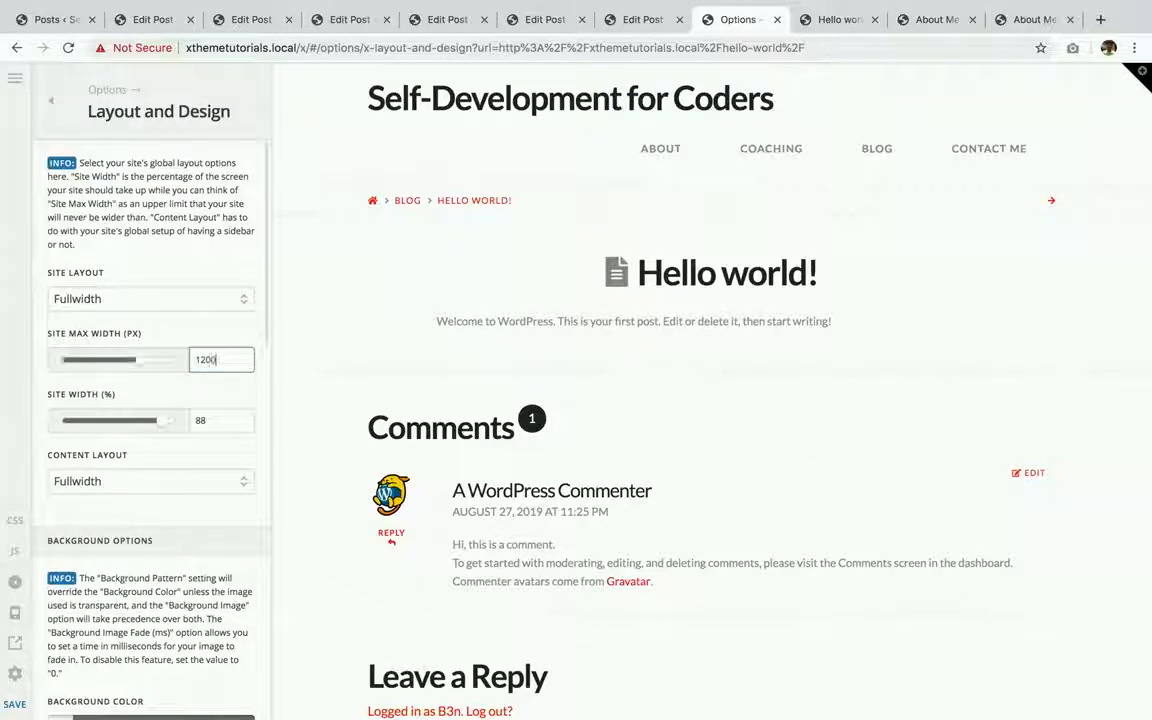
click(15, 584)
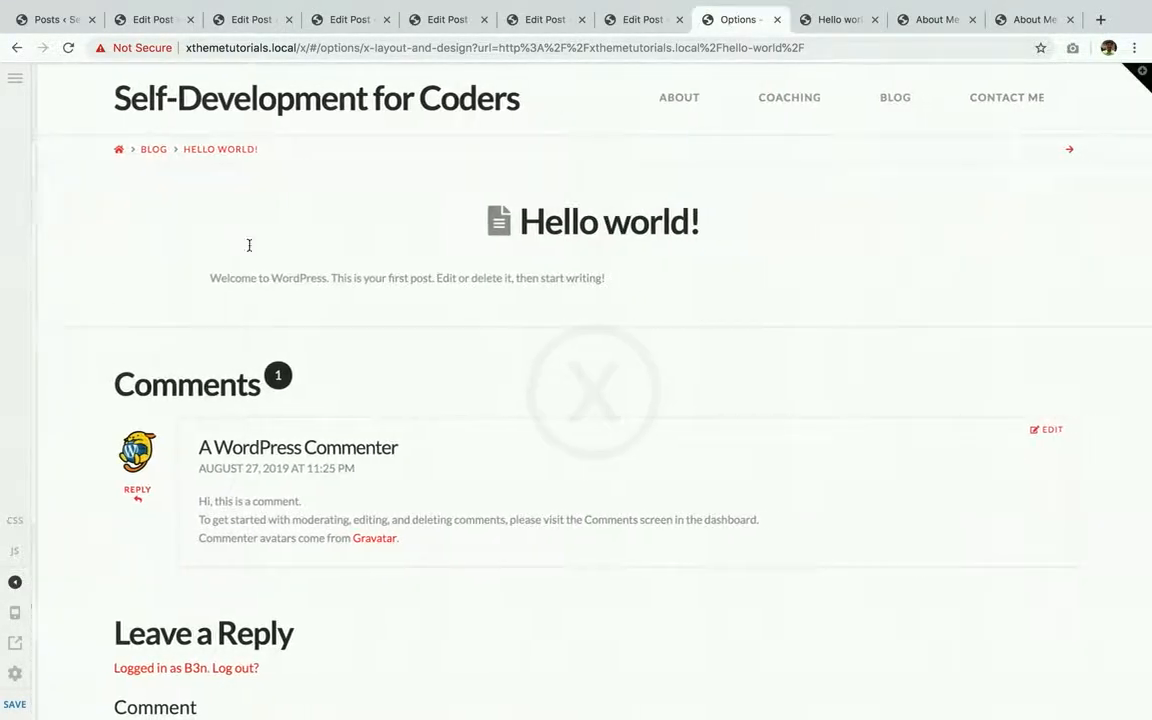
click(15, 586)
- Set Site Max Width to 700 px, check the page in the expanded preview, and restore the options view
double_click(222, 360)
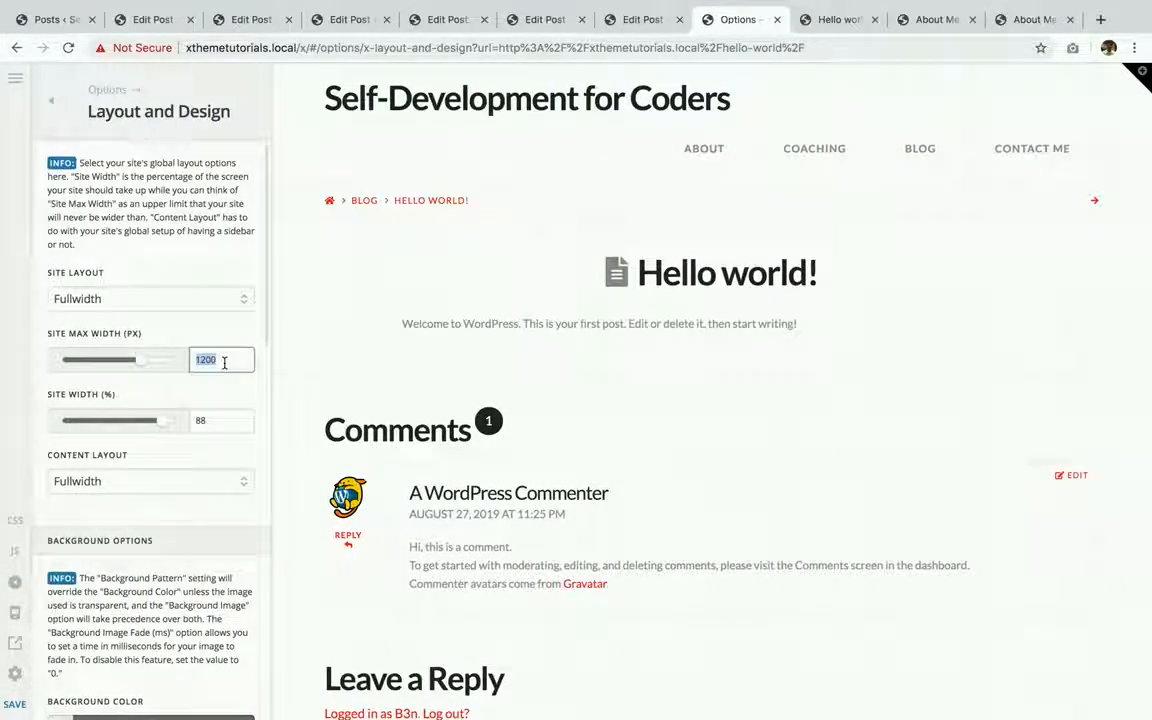
text(7)
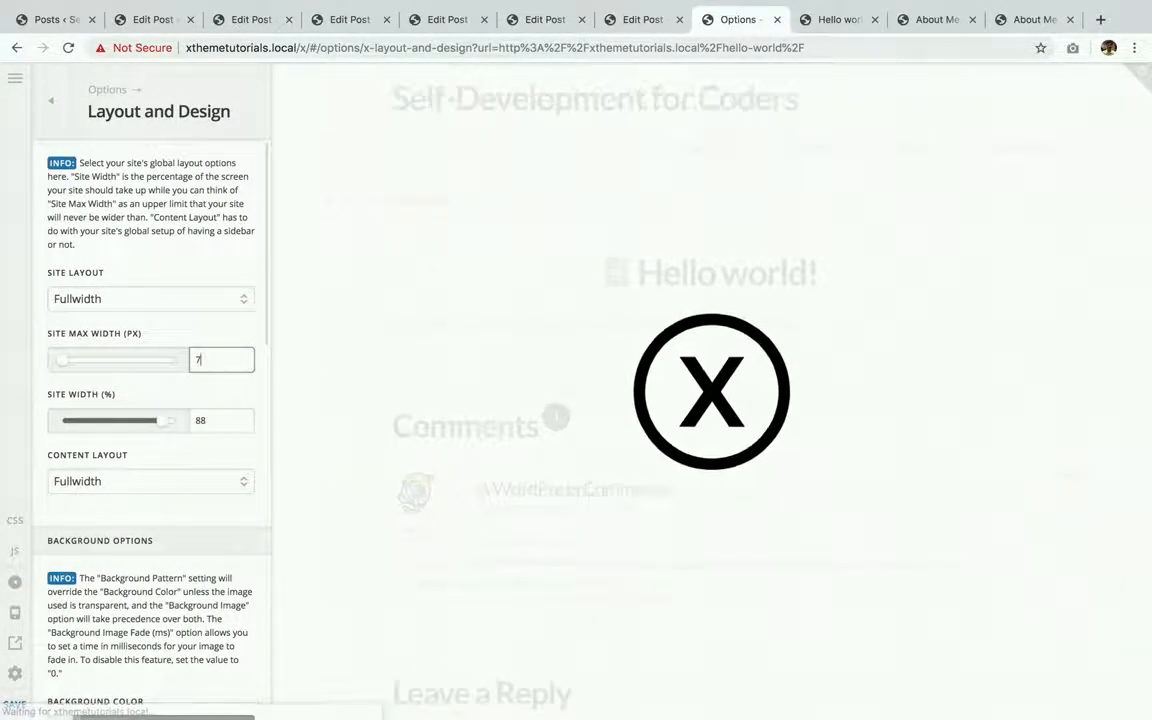
text(00)
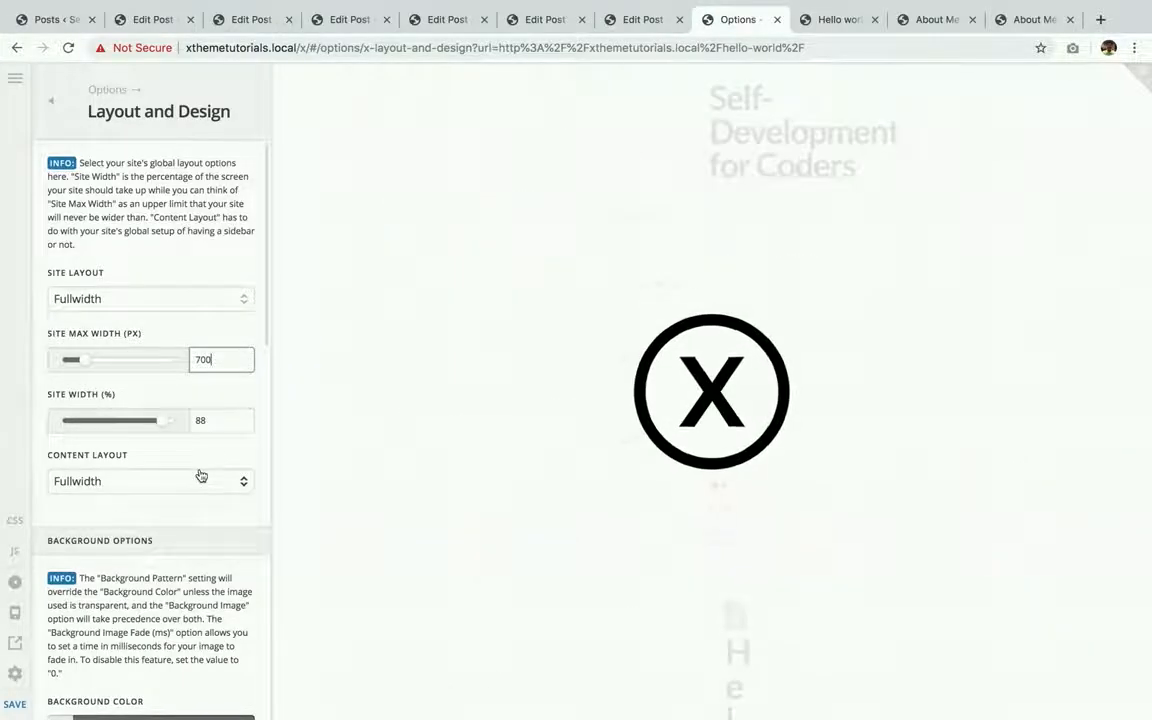
click(18, 586)
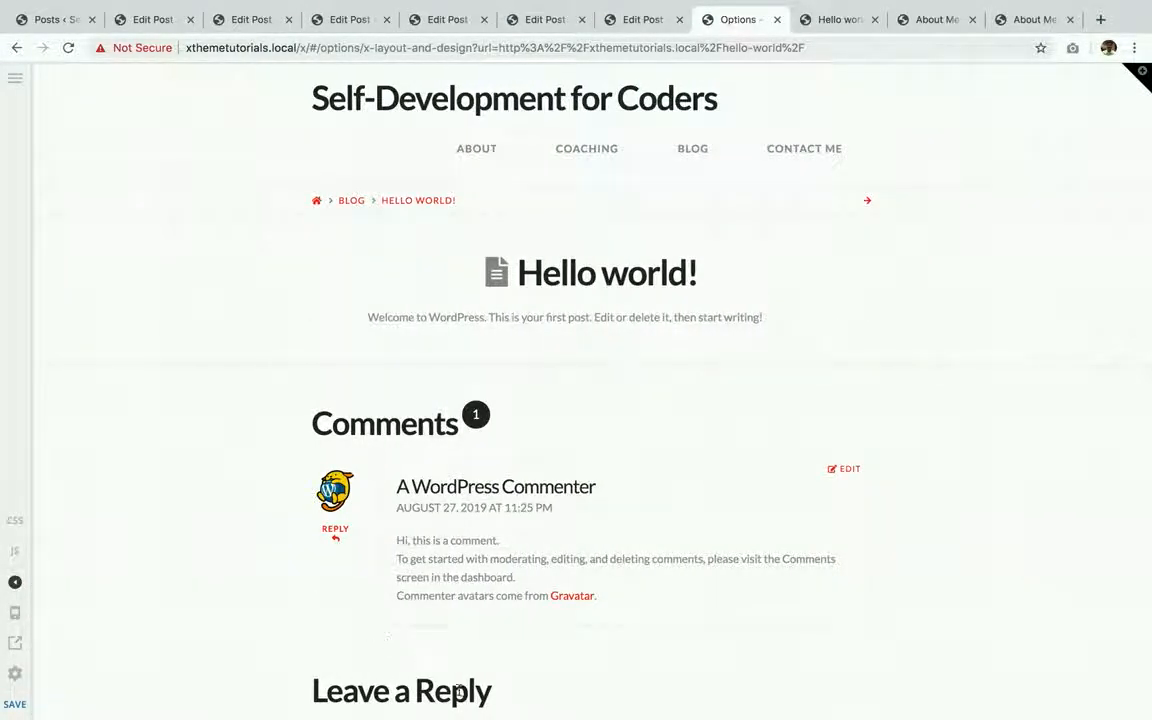
click(6, 585)
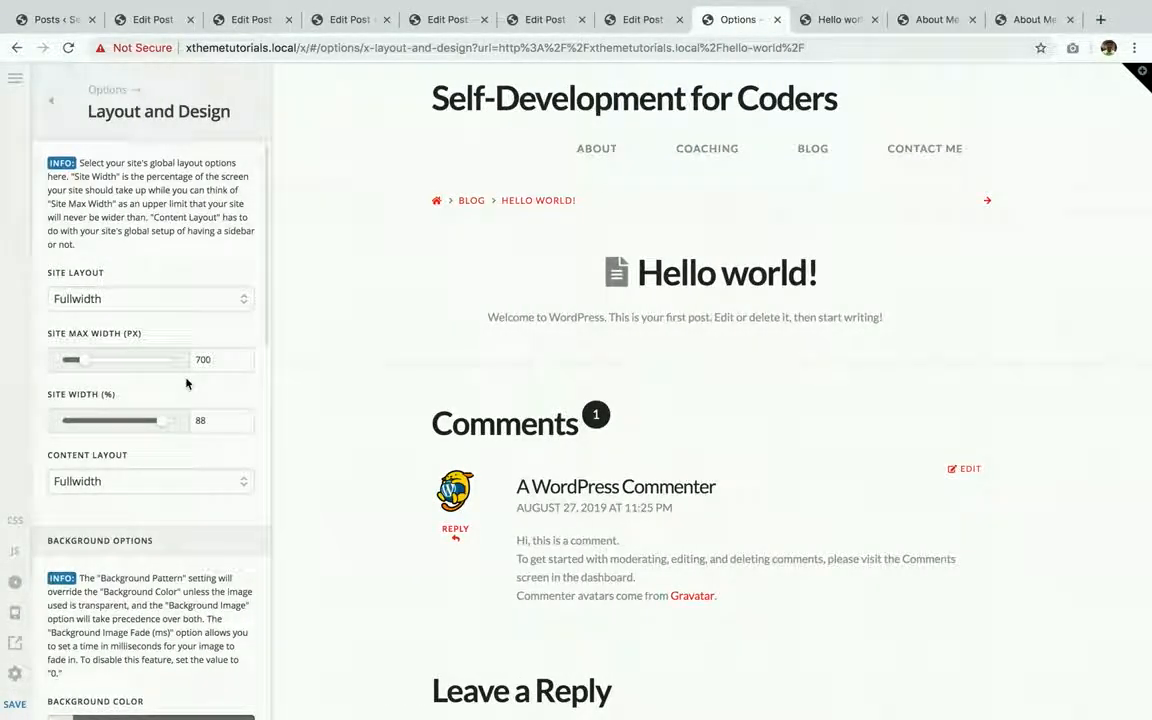
- Keep Site Layout on Fullwidth, set Site Max Width to 500 px, and look through the narrowed page
click(172, 302)
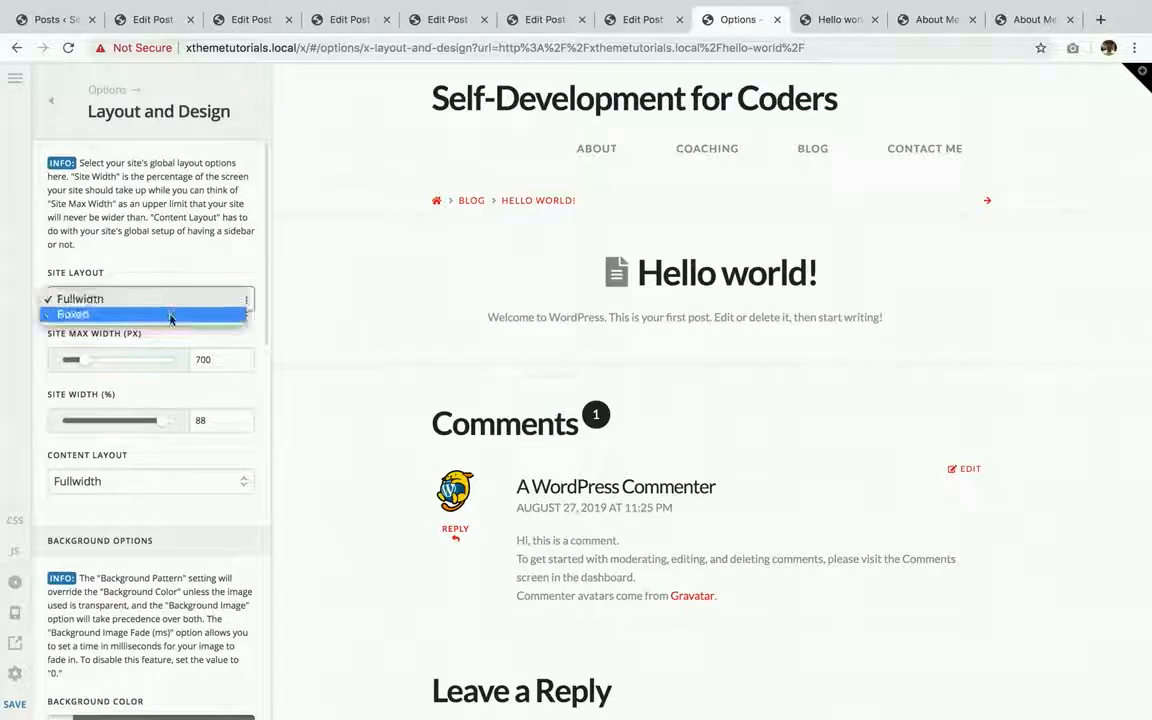
click(170, 300)
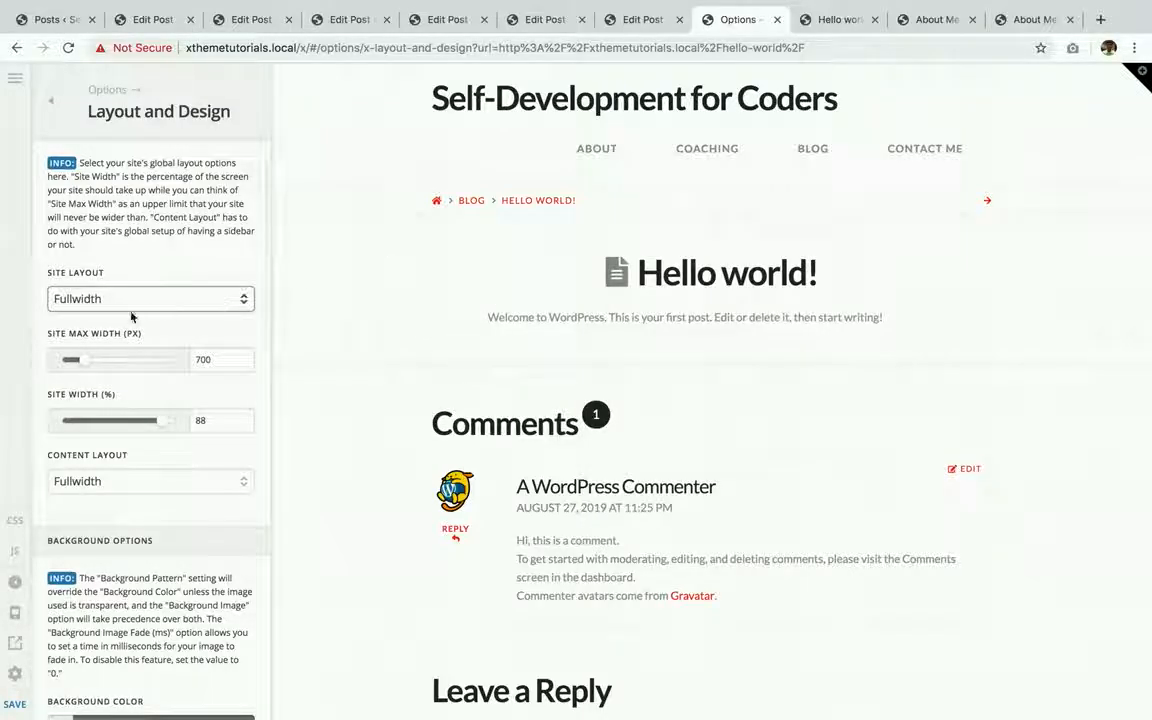
double_click(202, 362)
text(500)
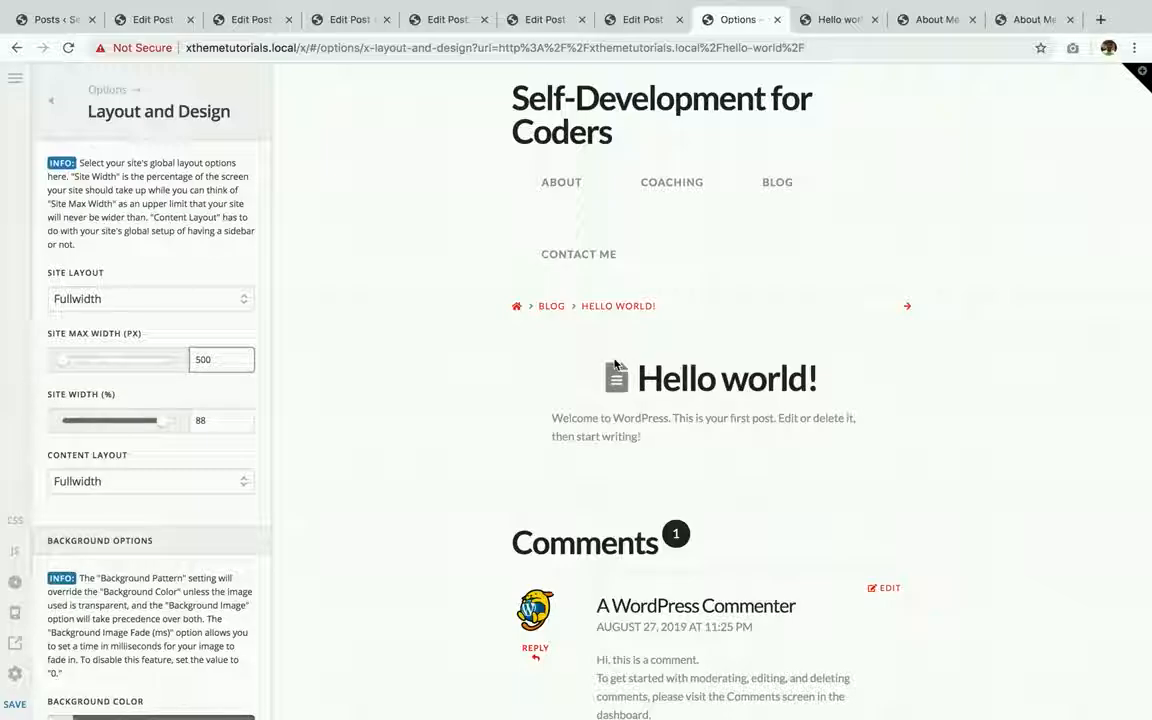
scroll(599, 378, down, 5)
scroll(597, 365, up, 5)
- Set Site Layout to Boxed and Site Max Width to 800 px
click(120, 298)
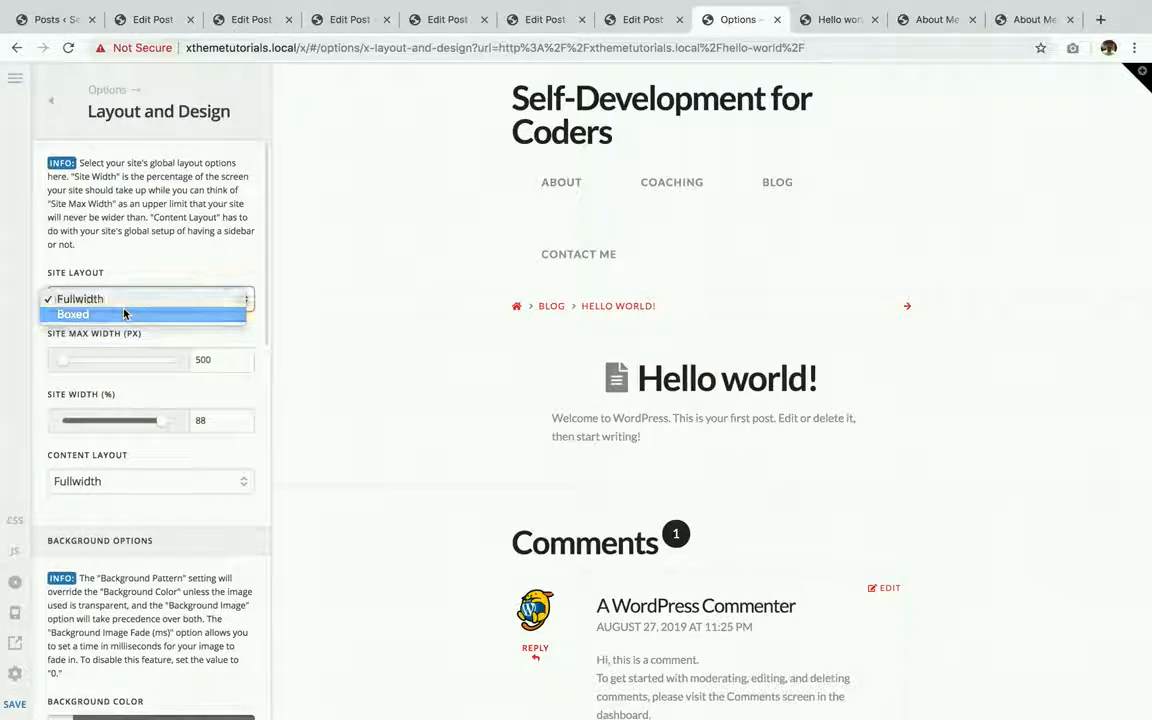
click(121, 314)
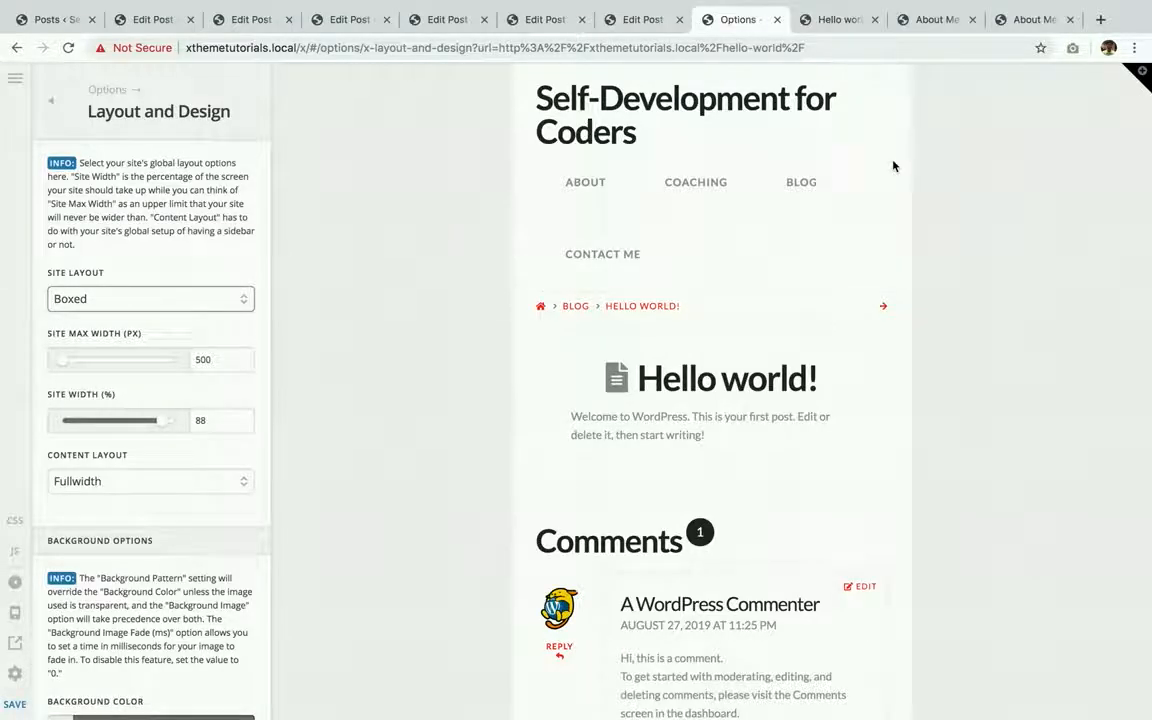
double_click(217, 364)
text(80)
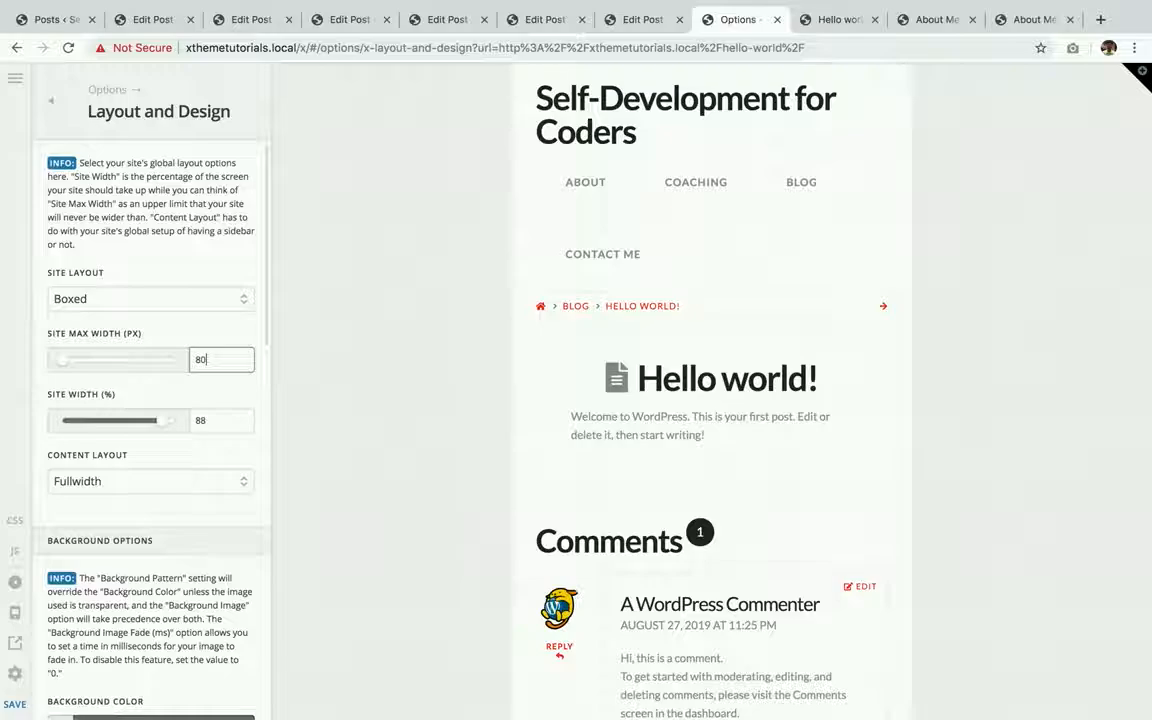
text(0)
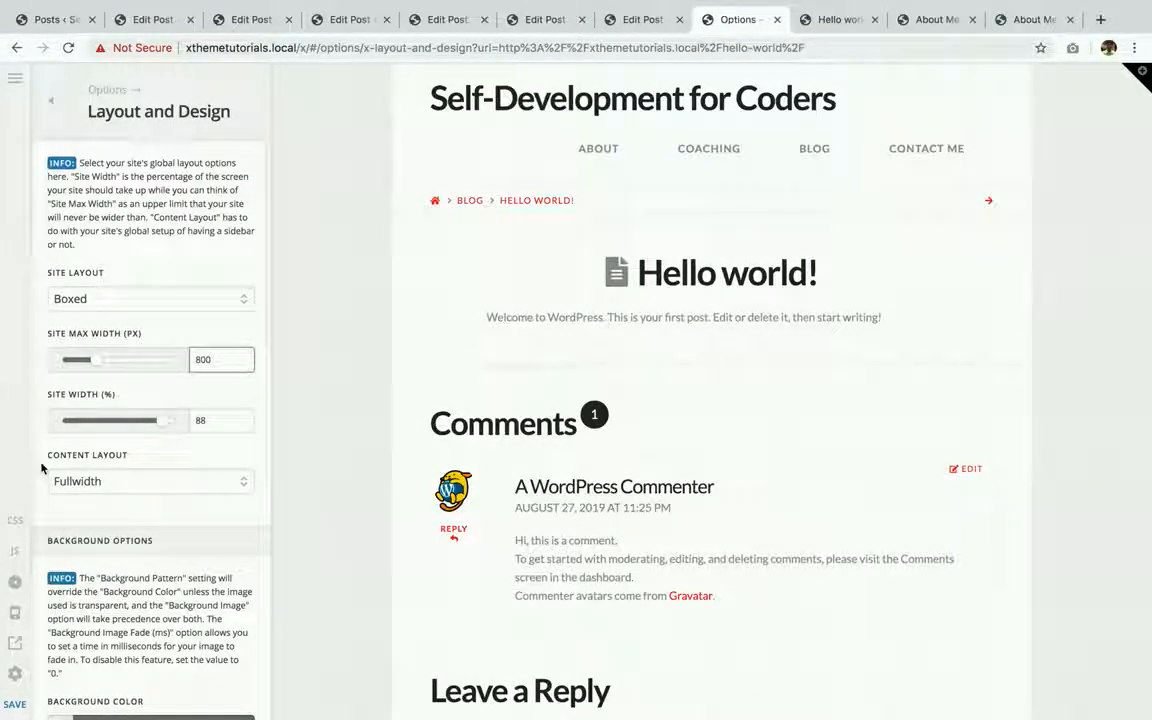
- Open the Hello world! page in a new tab, return to the options, and examine the boxed layout in the expanded preview
click(16, 644)
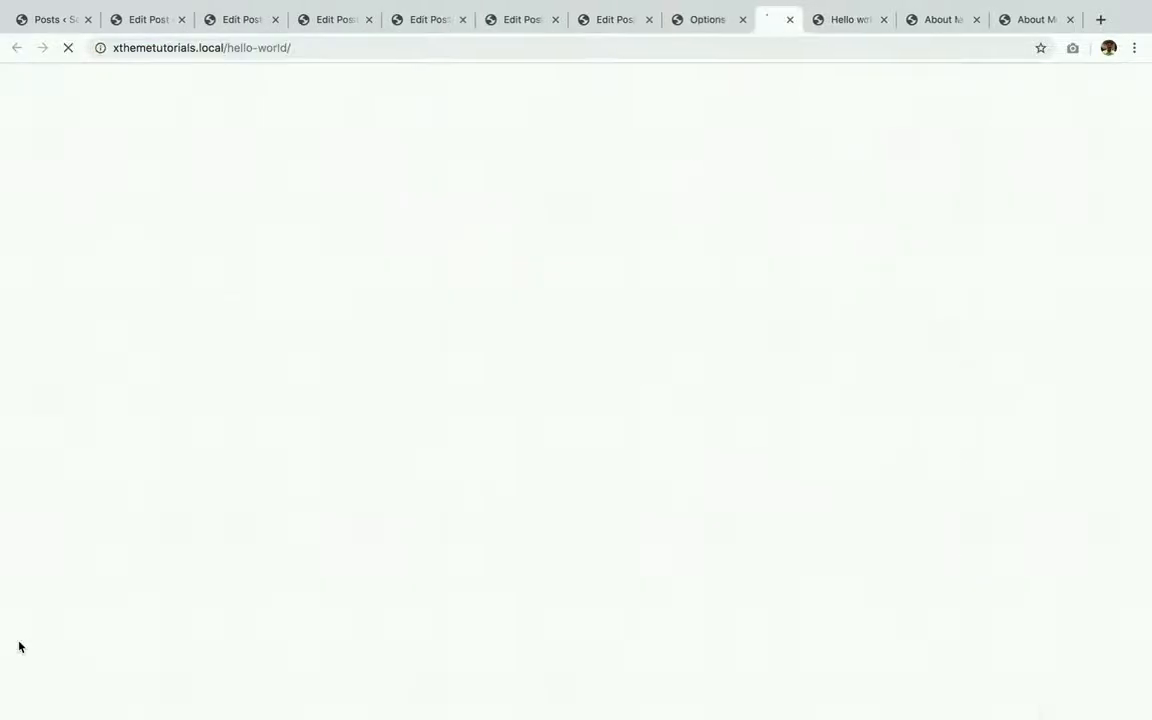
click(708, 19)
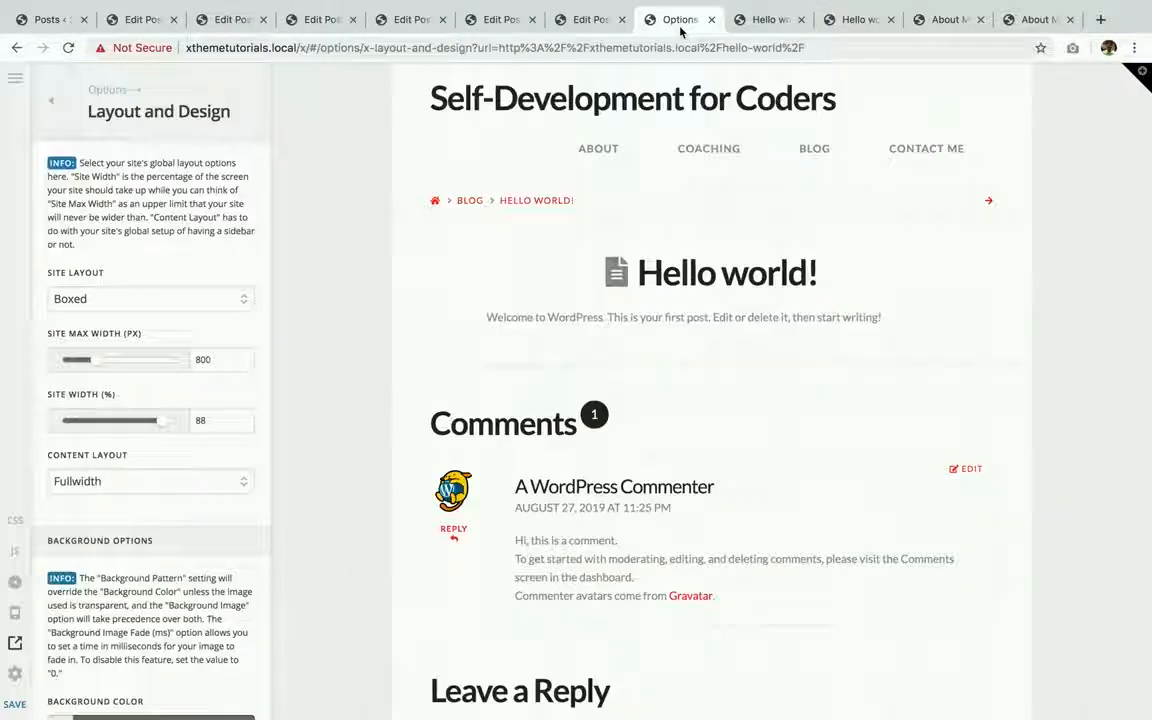
click(15, 588)
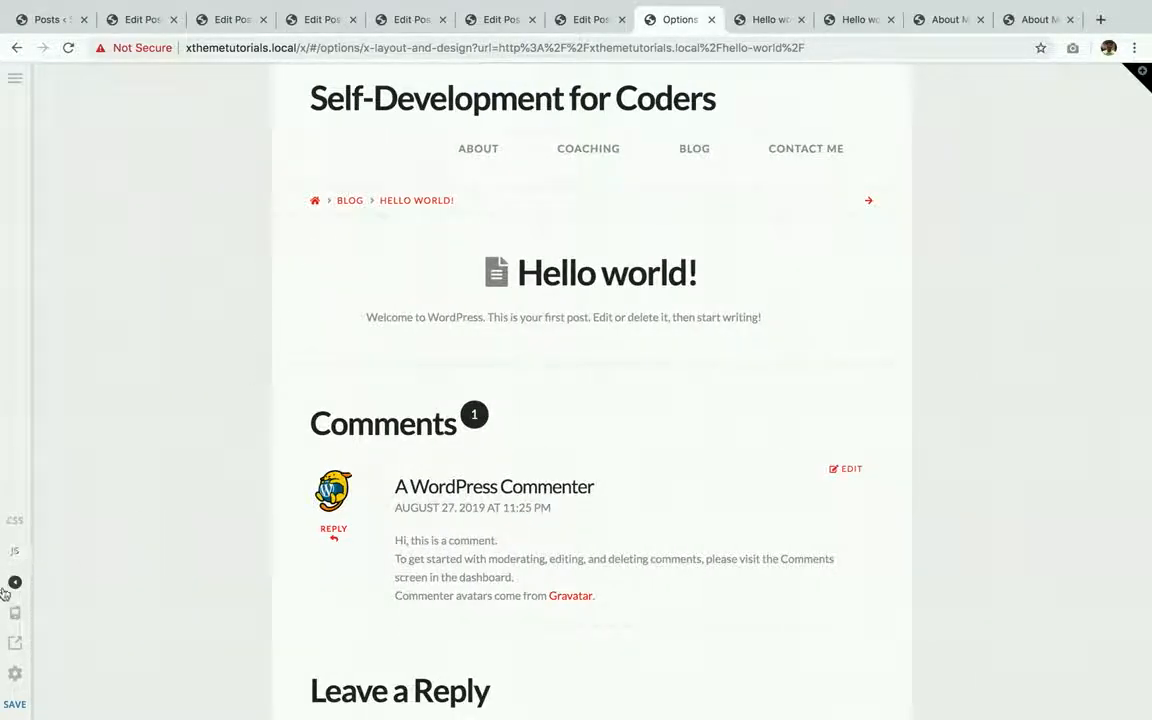
click(15, 585)
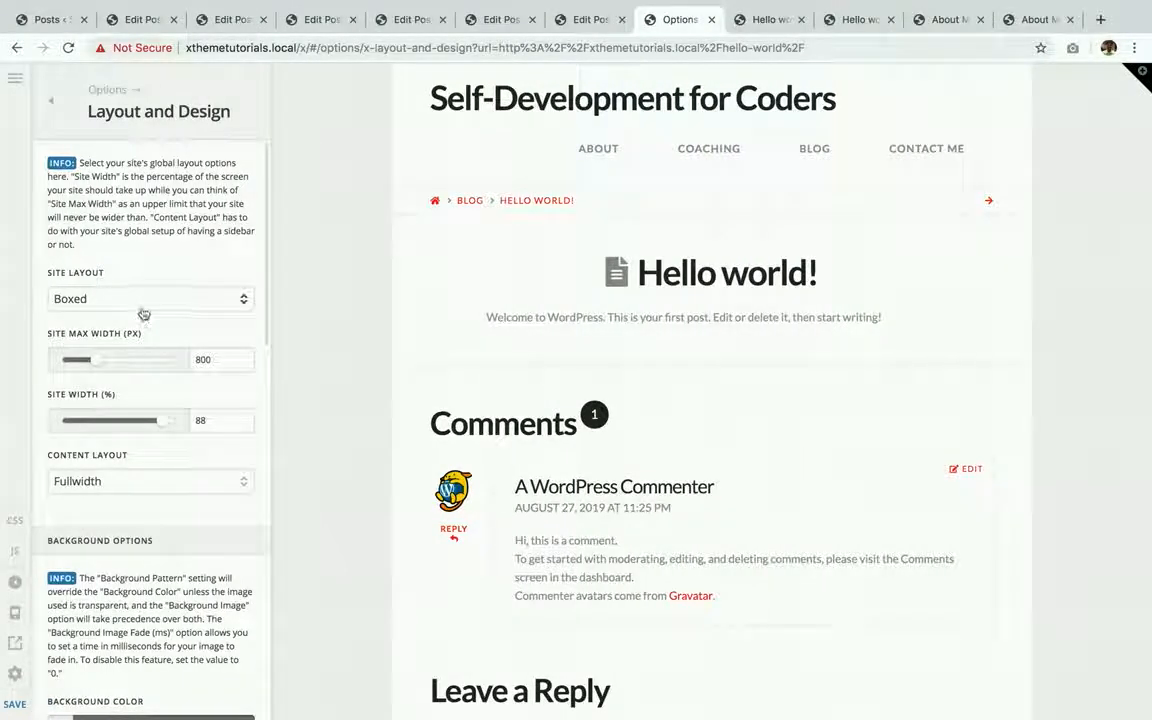
- Set Site Layout to Fullwidth and Site Max Width to 1200 px
click(145, 305)
click(142, 286)
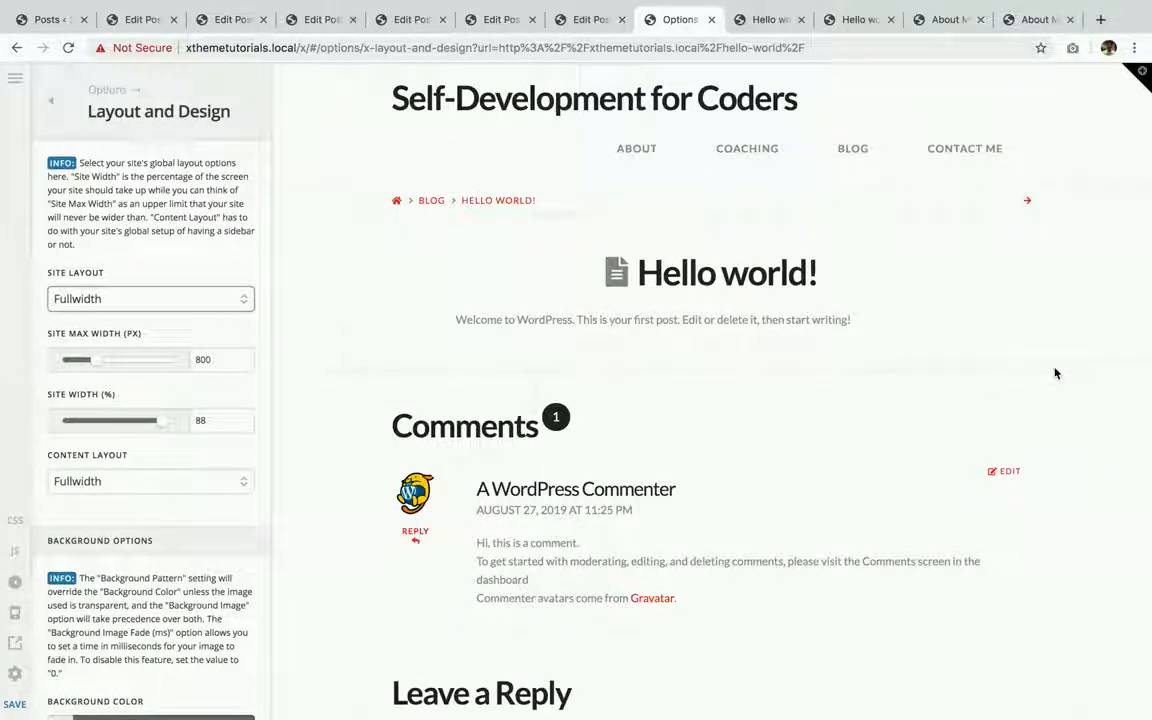
double_click(204, 361)
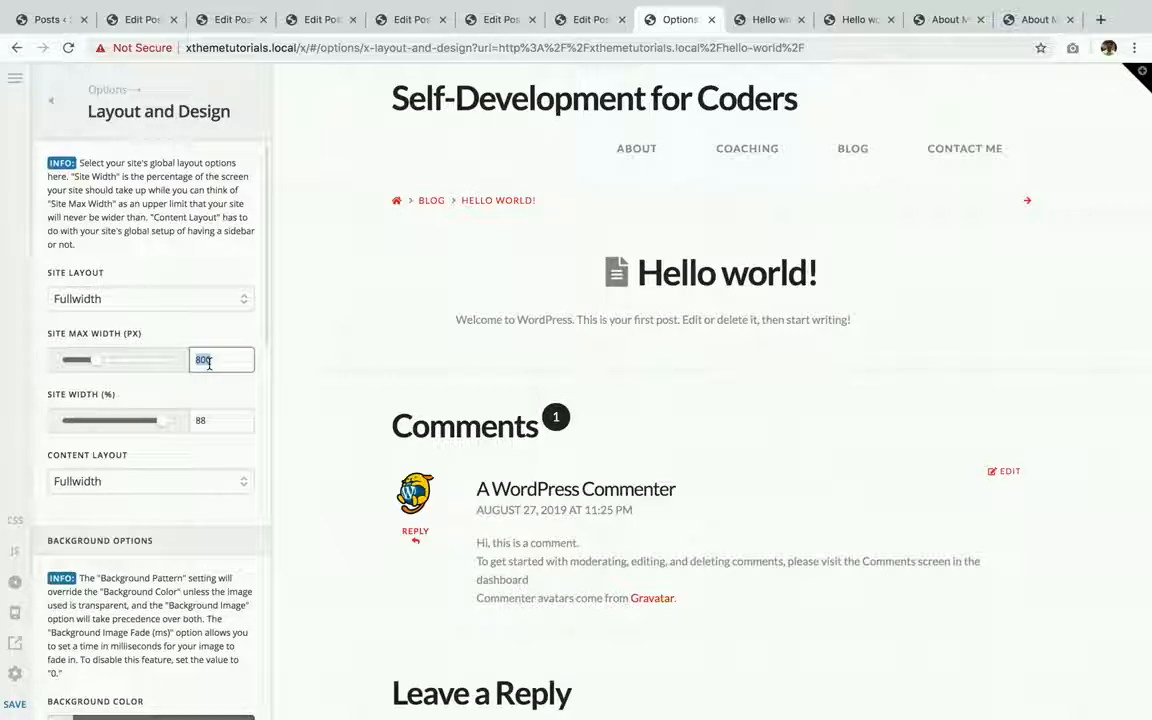
text(1200)
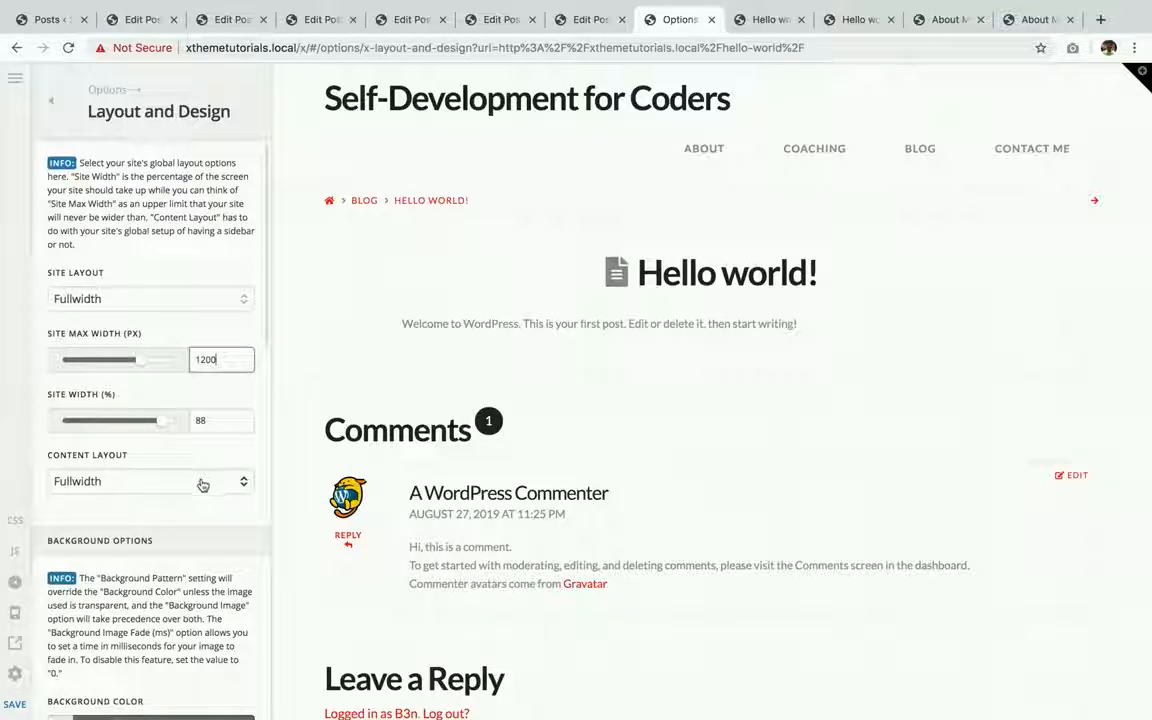
- Set Content Layout to Content Left, Sidebar Right, check the page in the expanded preview, and restore the options view
scroll(201, 468, down, 2)
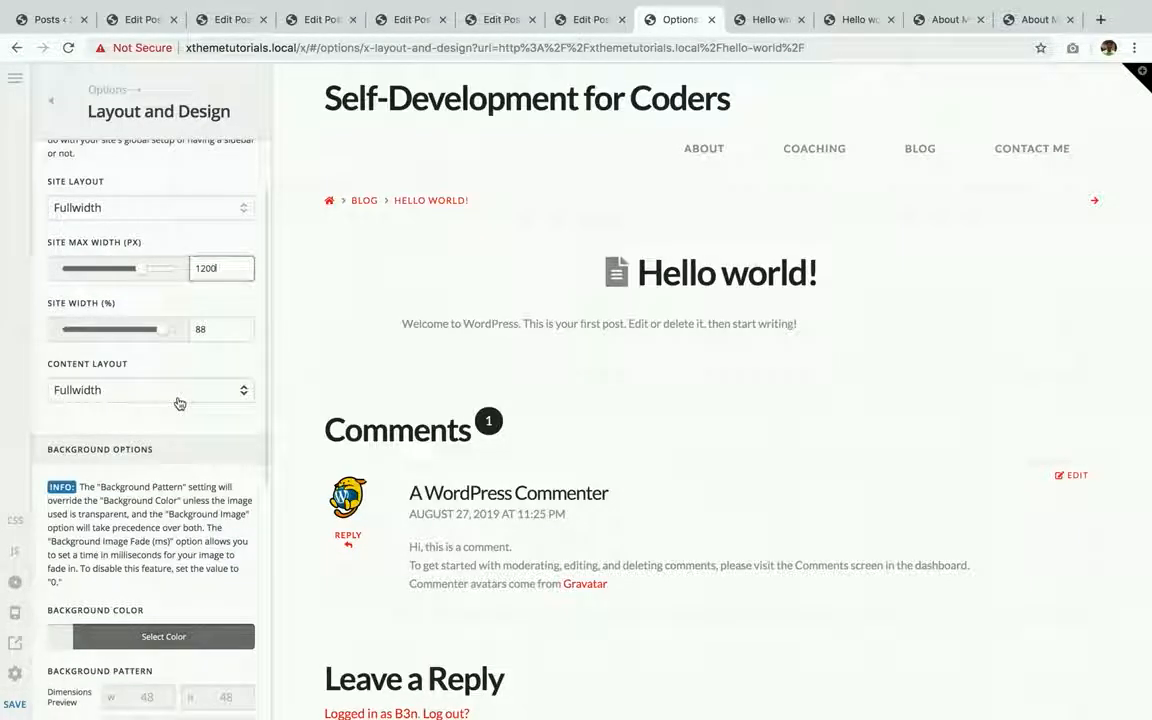
click(116, 396)
click(116, 392)
click(123, 391)
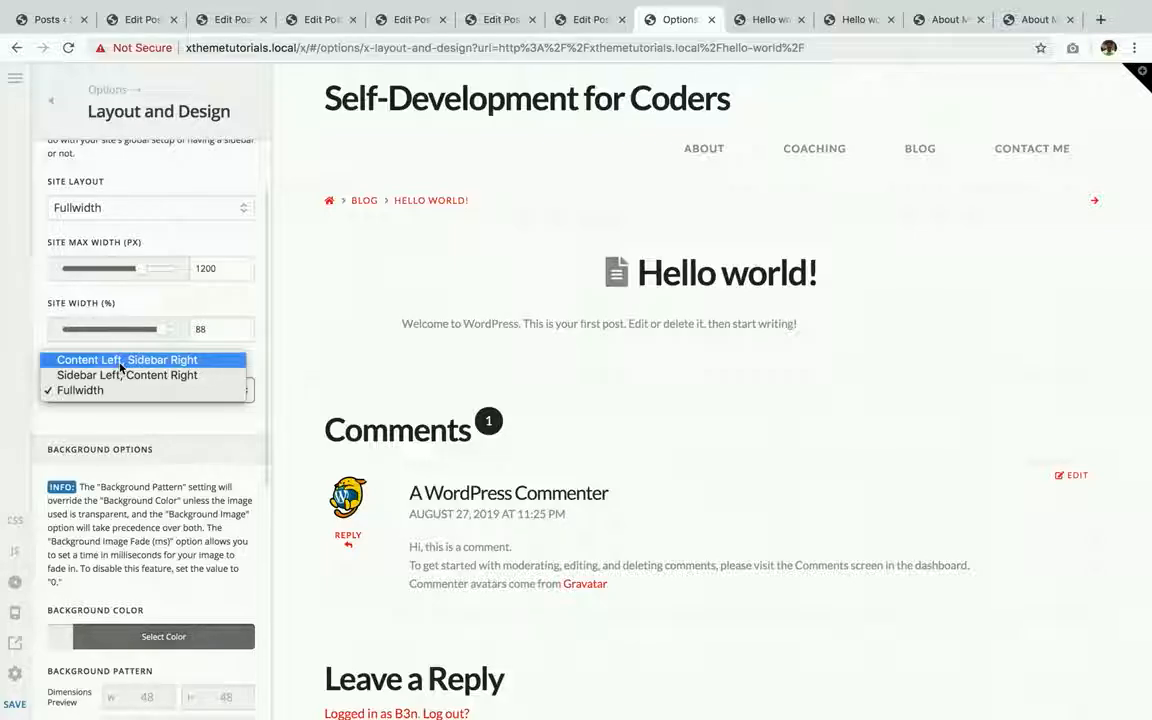
click(121, 365)
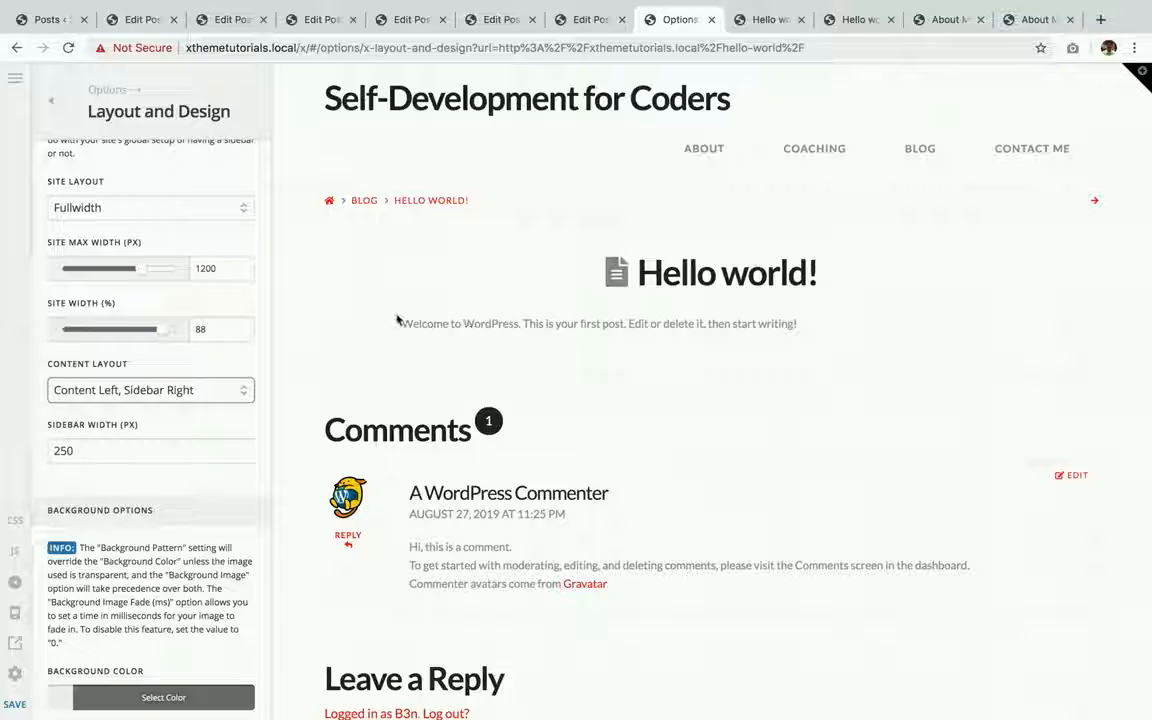
click(15, 583)
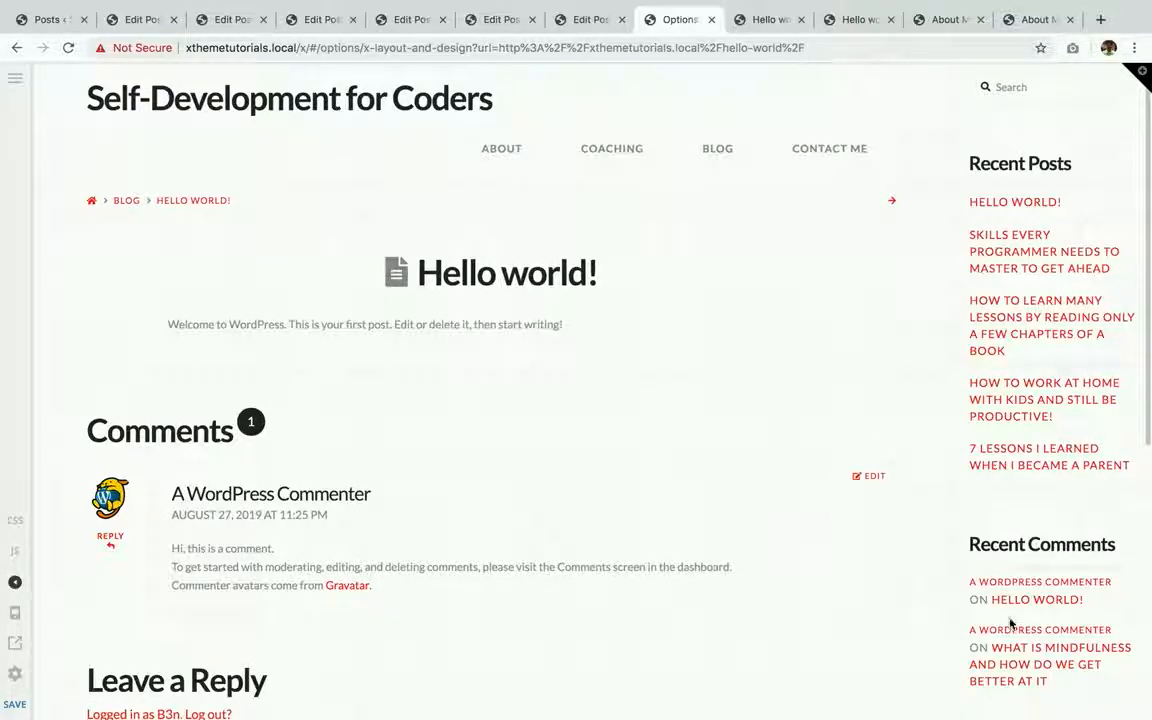
click(15, 583)
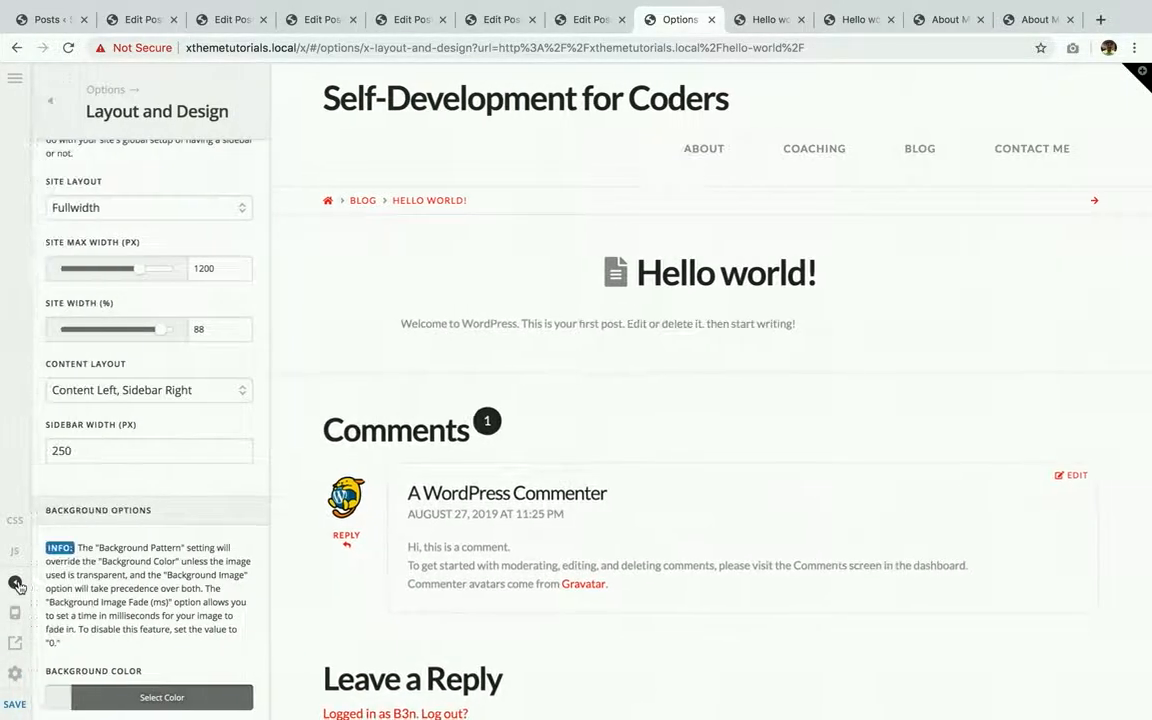
- Switch Content Layout to Sidebar Left, Content Right and check the sidebar placement in the expanded preview
click(137, 390)
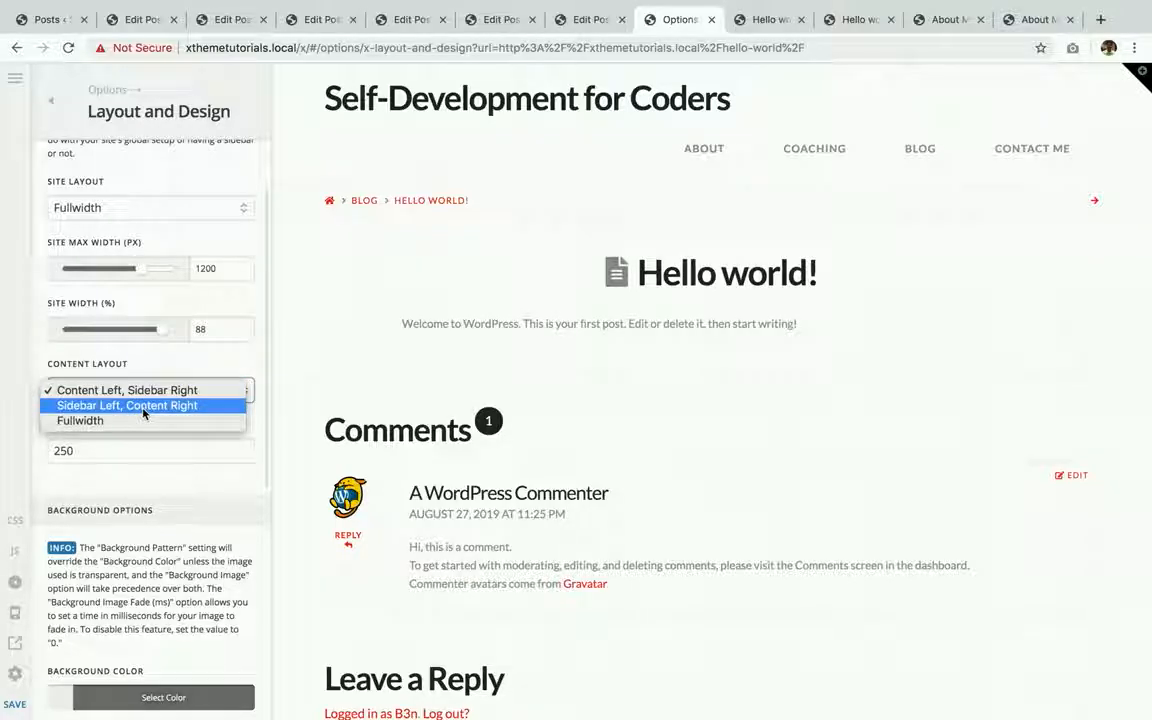
click(143, 408)
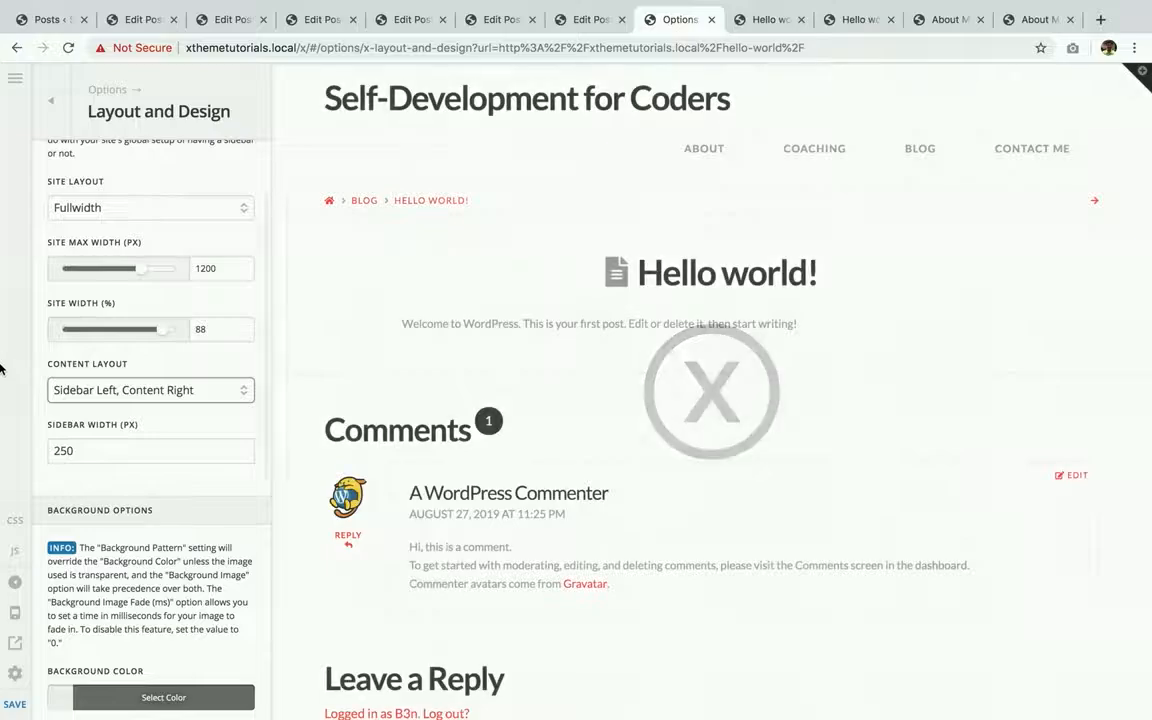
click(15, 585)
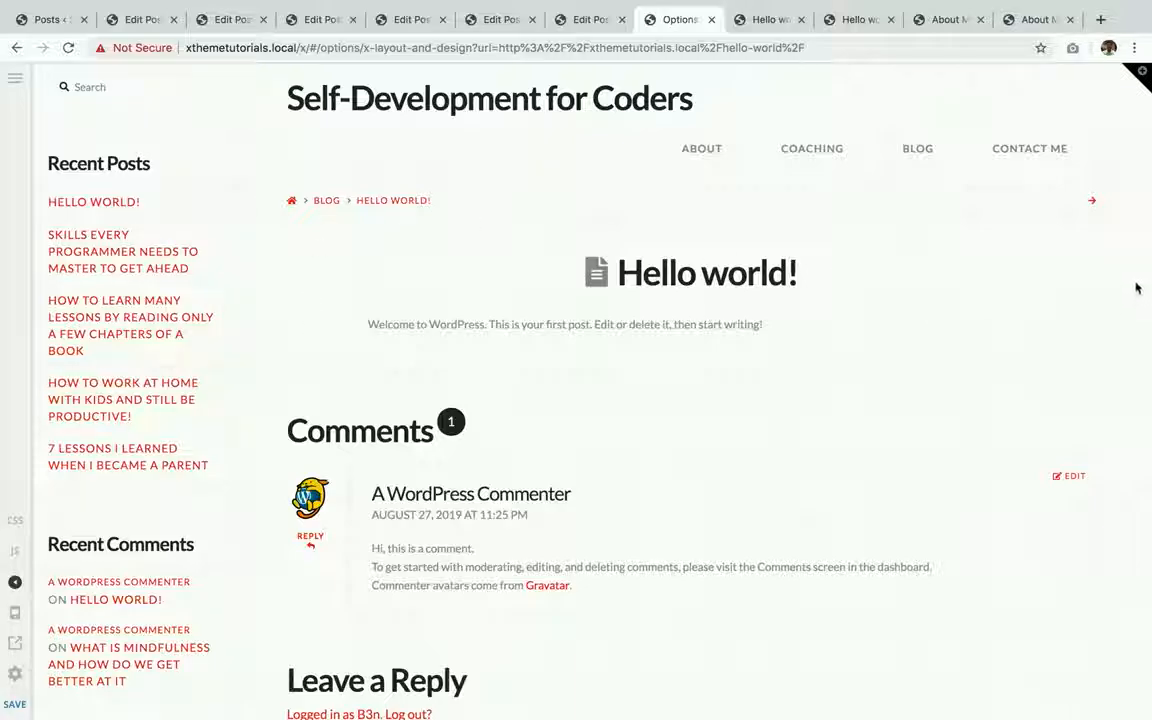
click(16, 583)
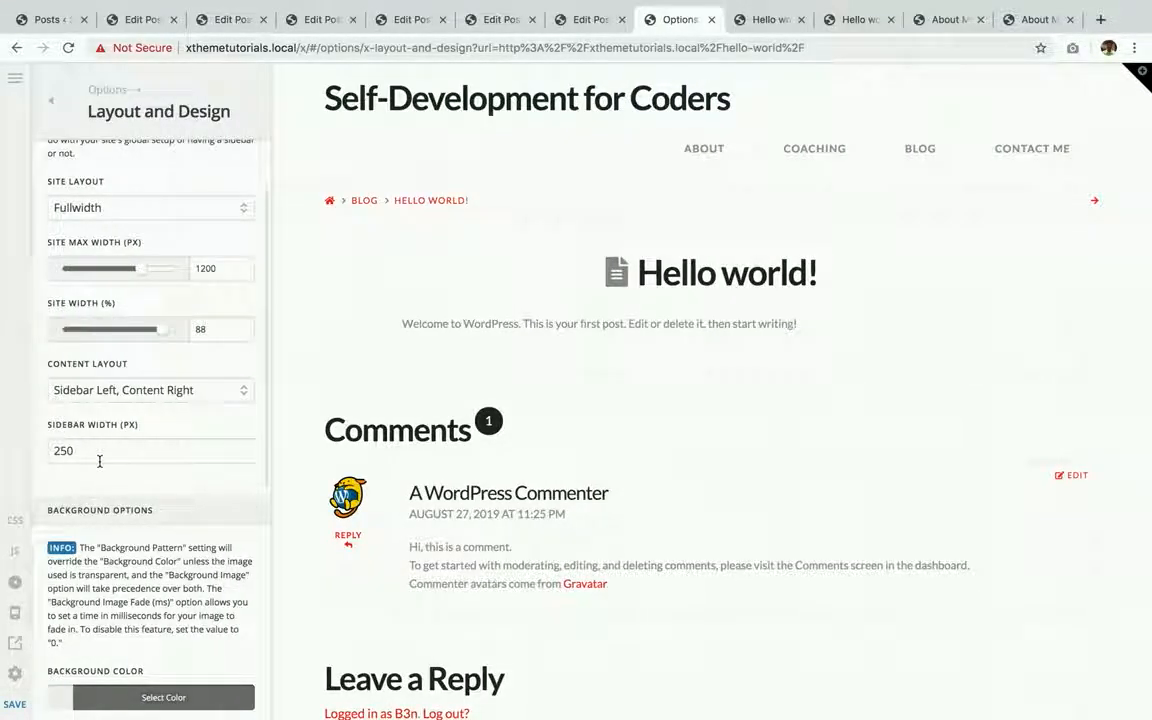
- Set Content Layout back to Fullwidth and check the page without a sidebar in the expanded preview
click(90, 390)
click(93, 404)
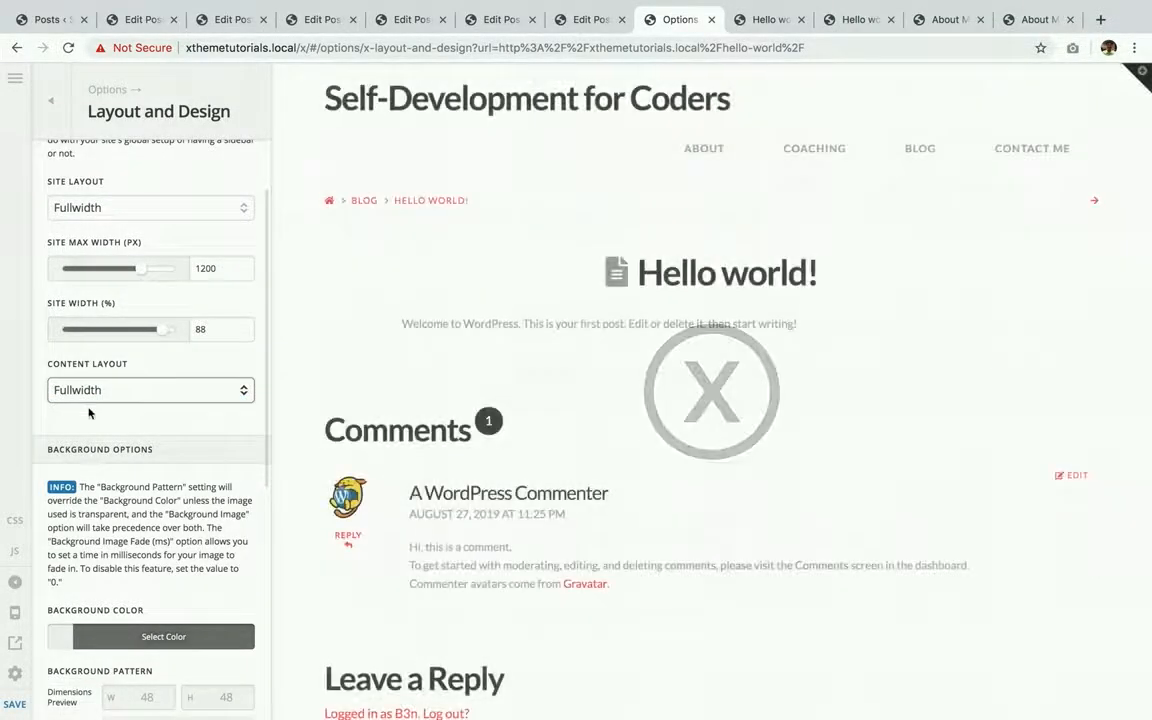
click(15, 582)
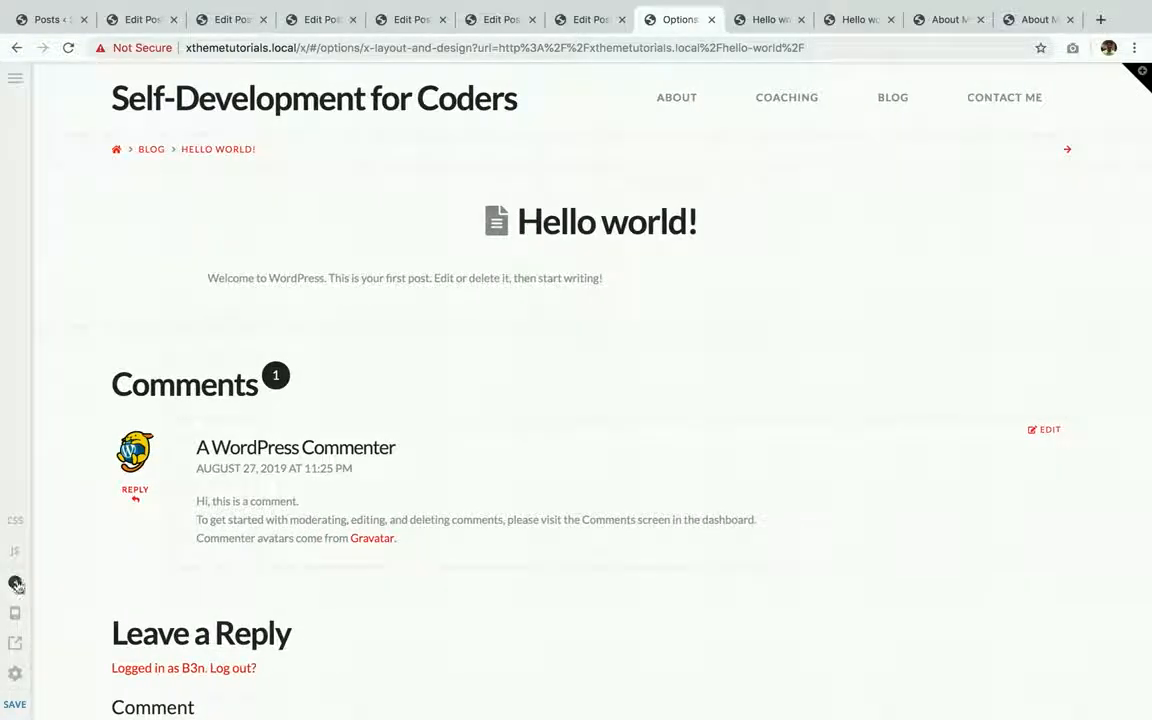
click(15, 584)
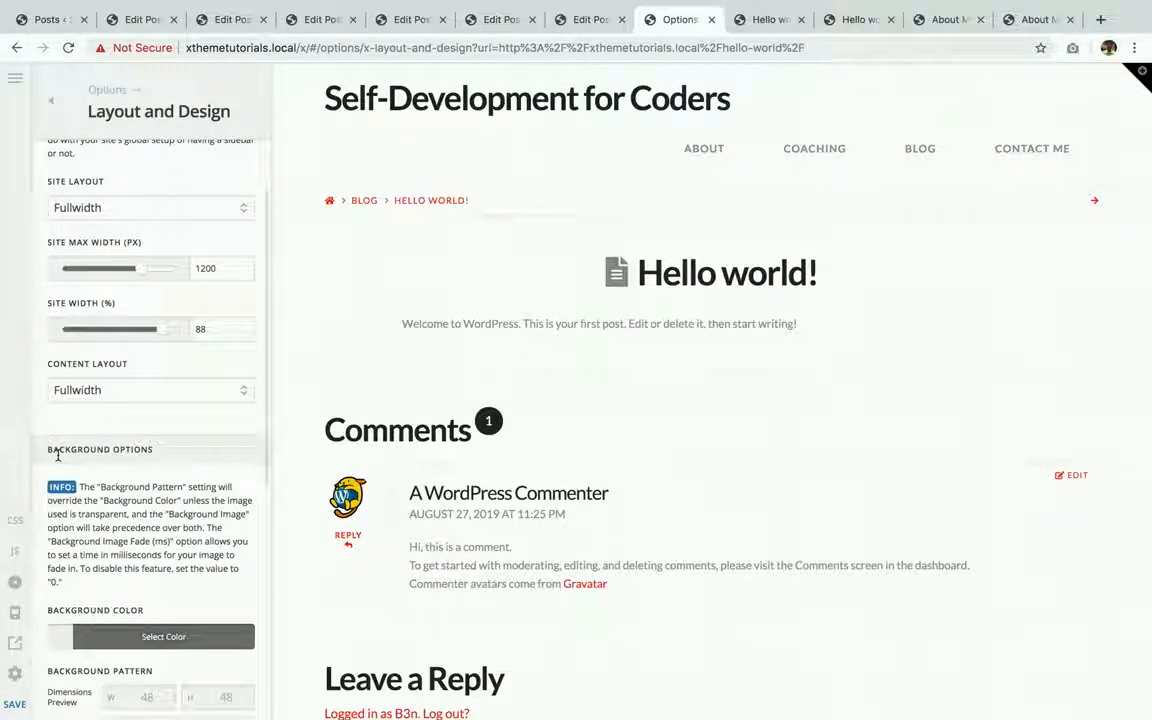
- Set the site's Background Color to white, rgb(255, 255, 255), and check the page in the expanded preview
scroll(173, 323, up, 2)
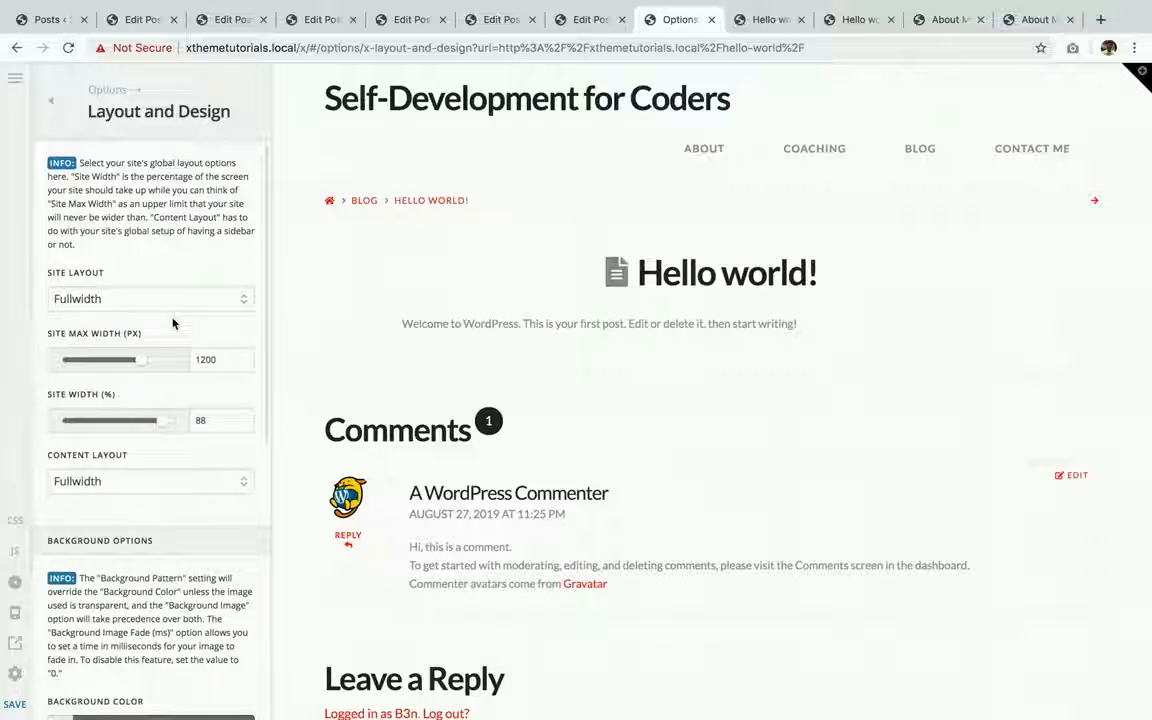
scroll(180, 380, down, 6)
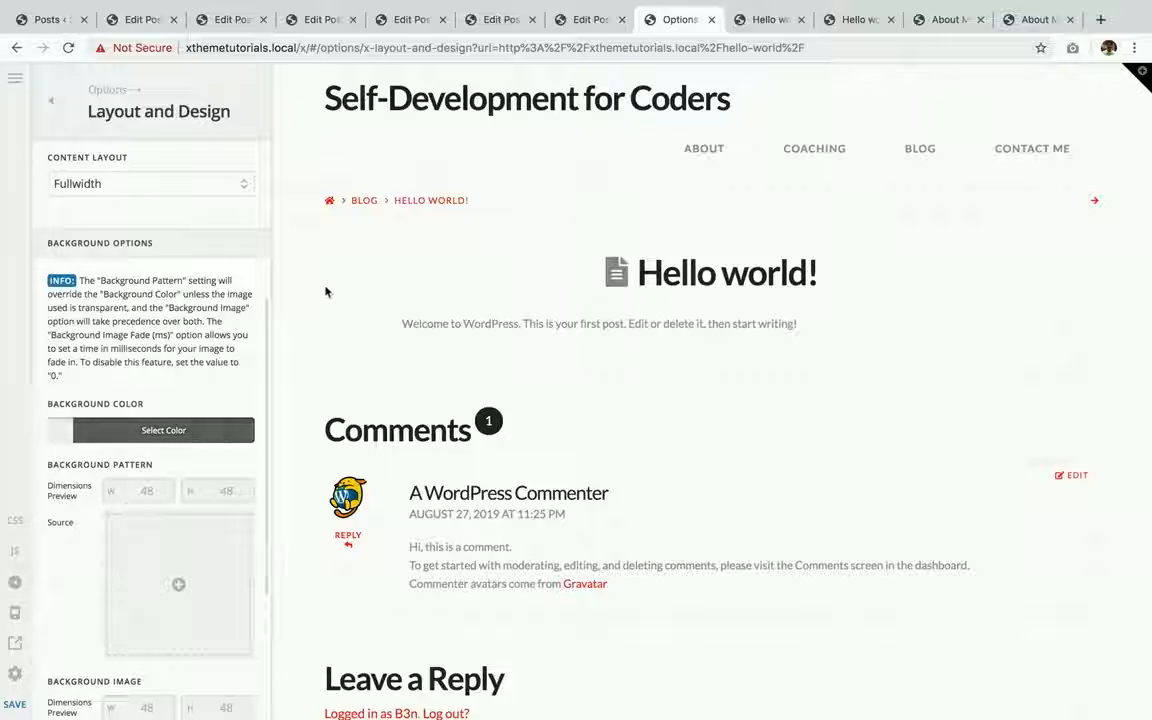
click(172, 433)
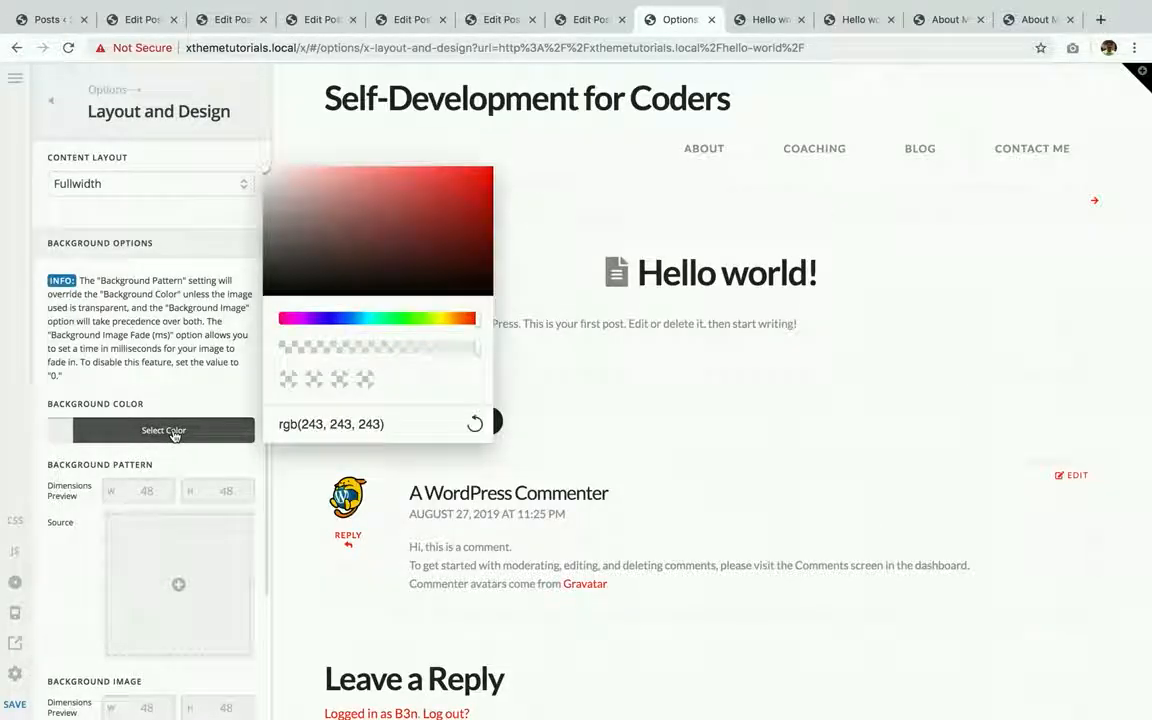
drag(357, 281, 229, 127)
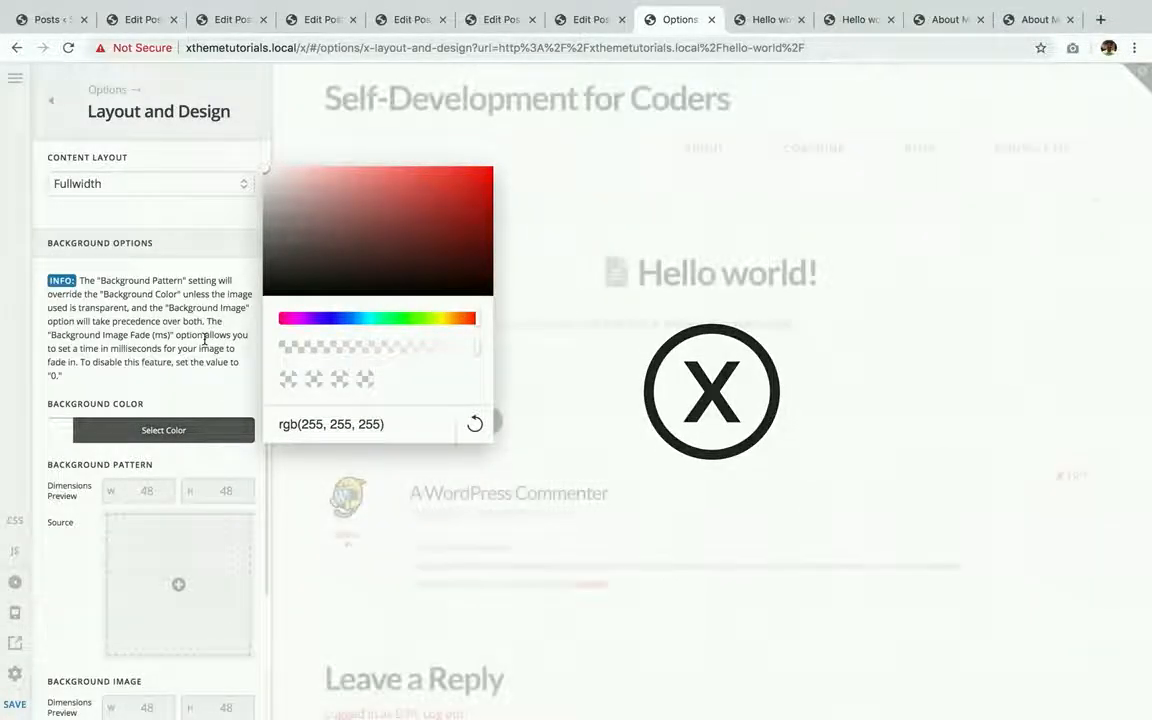
click(208, 381)
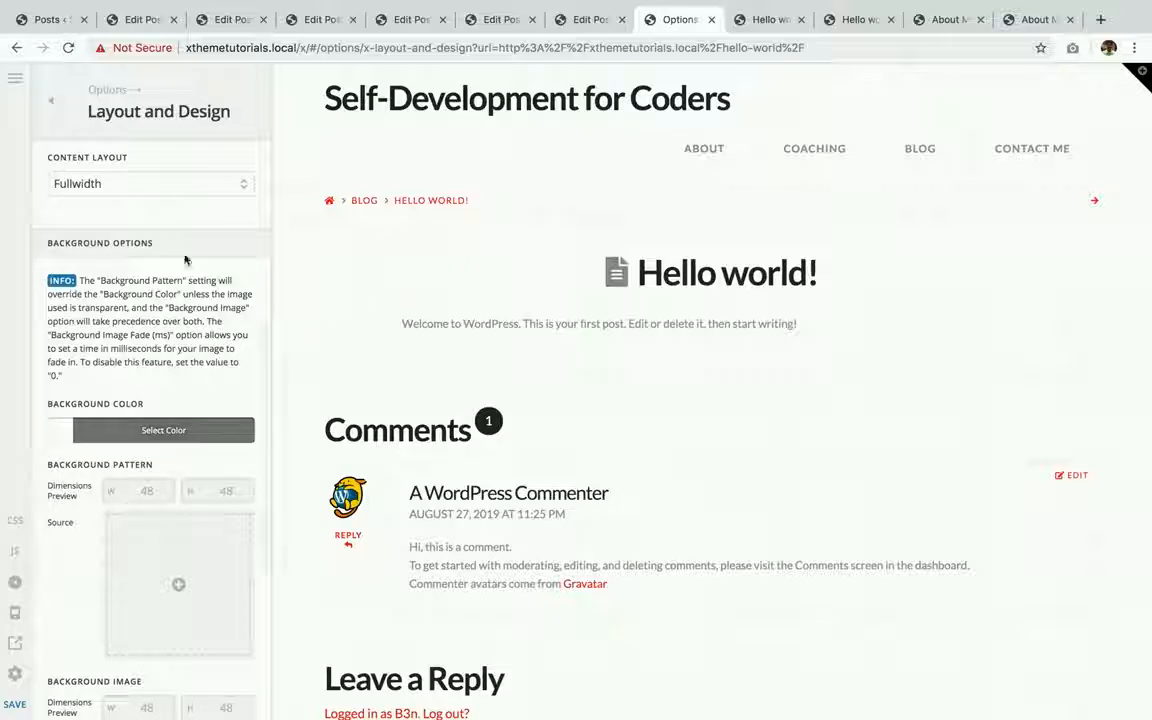
click(15, 583)
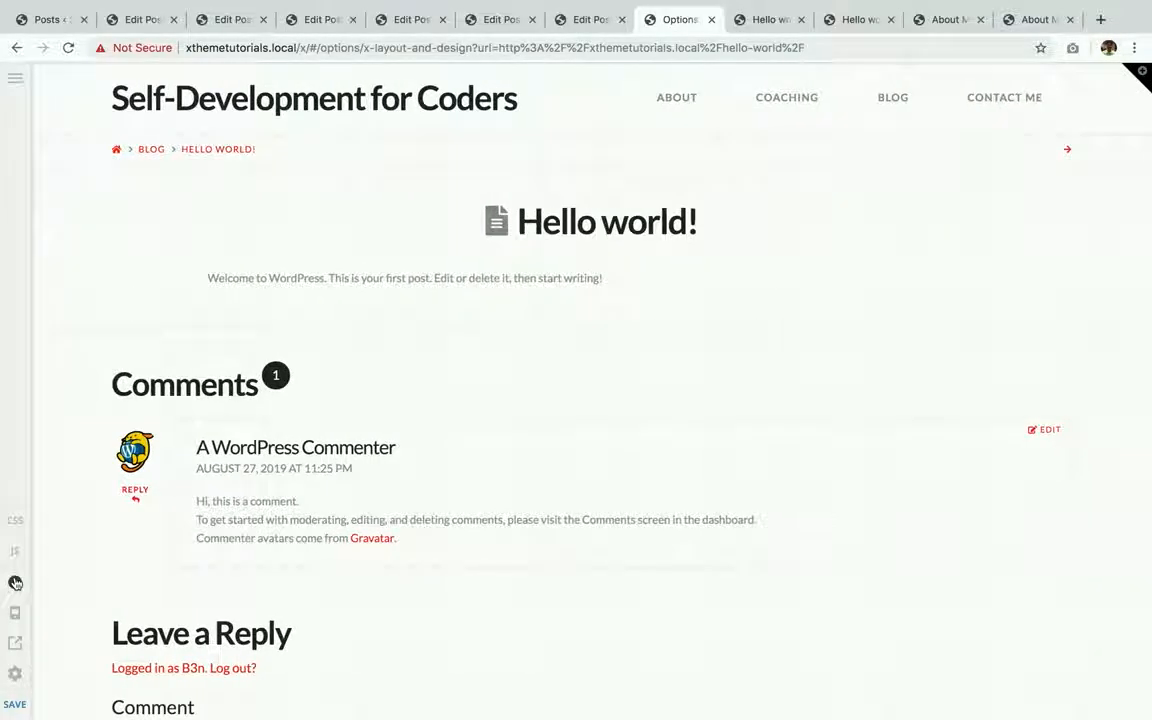
click(15, 583)
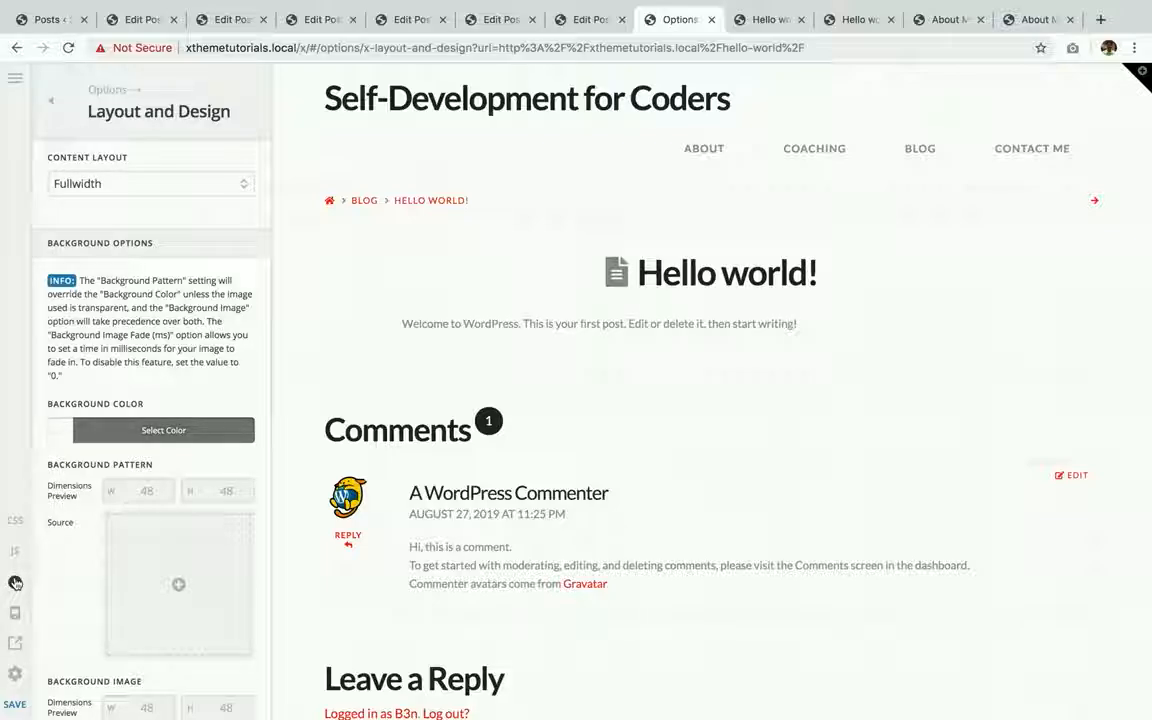
click(120, 431)
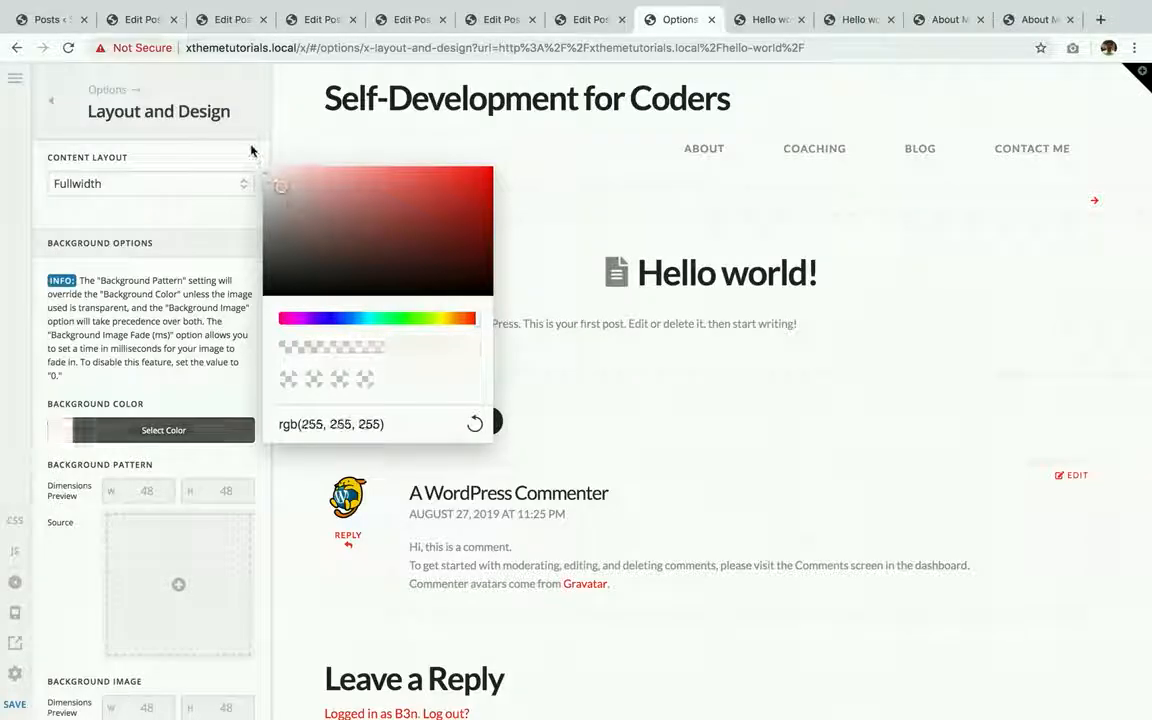
click(212, 379)
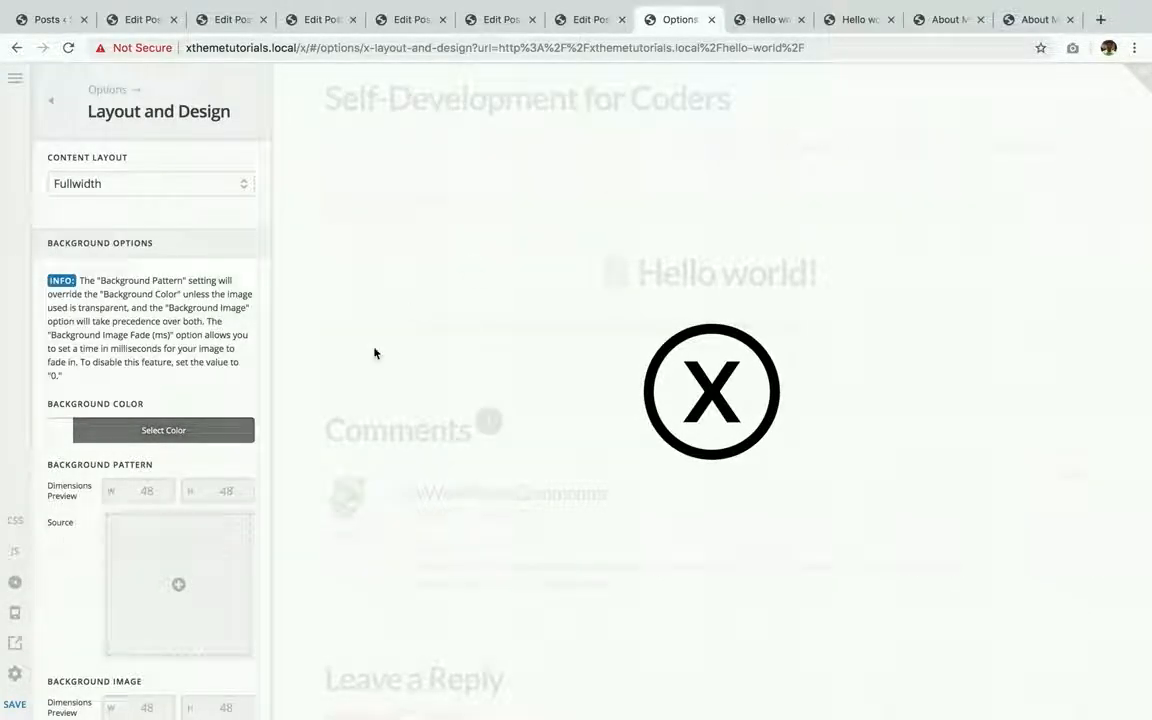
- Review the background pattern and image options, then the Site Layout, Content Layout, Site Max Width and Site Width settings
scroll(138, 345, down, 5)
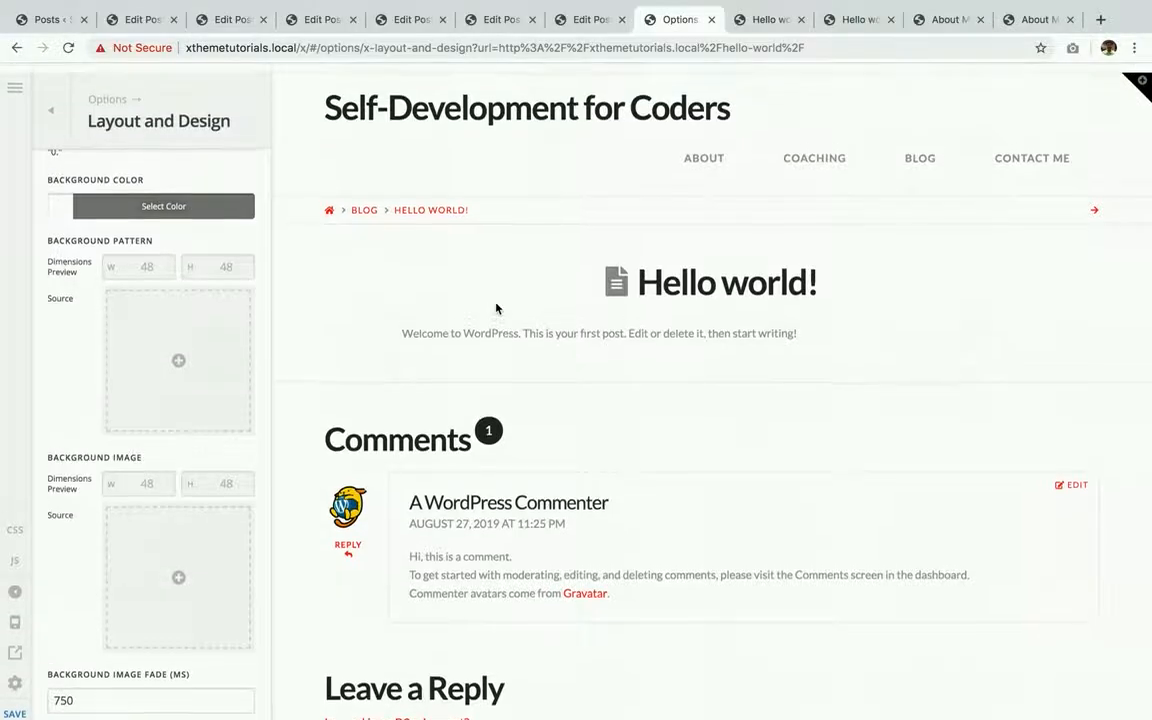
scroll(181, 294, up, 5)
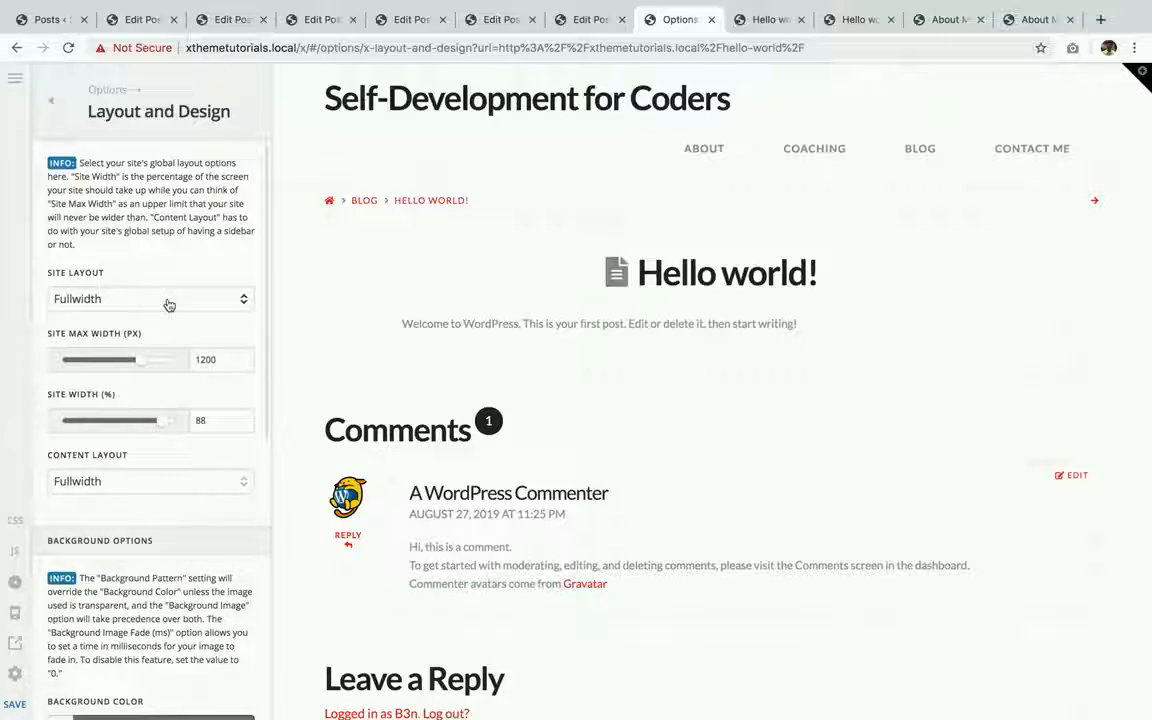
click(169, 304)
click(168, 302)
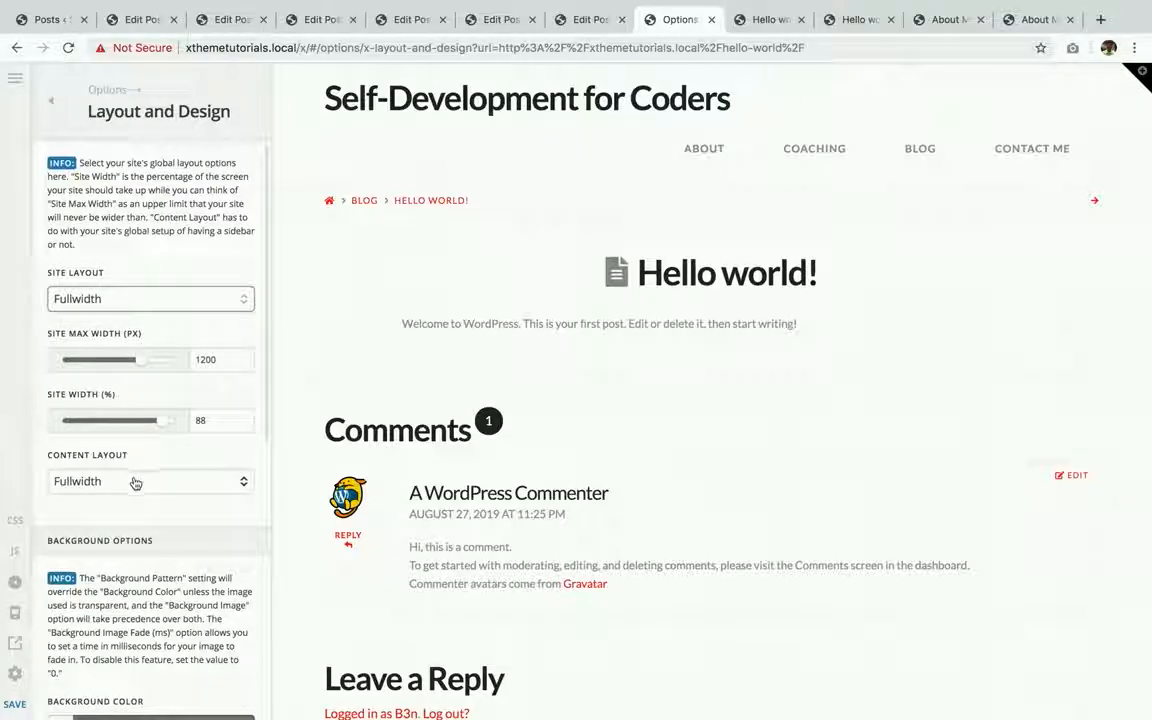
click(135, 483)
click(136, 481)
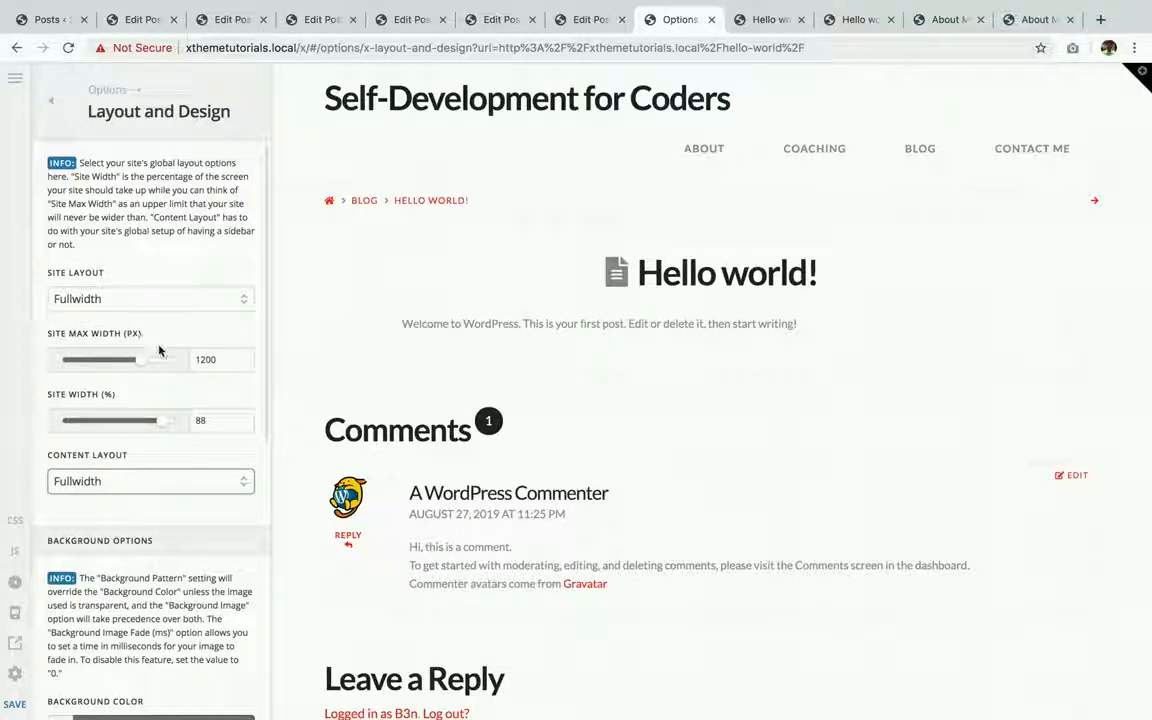
double_click(225, 360)
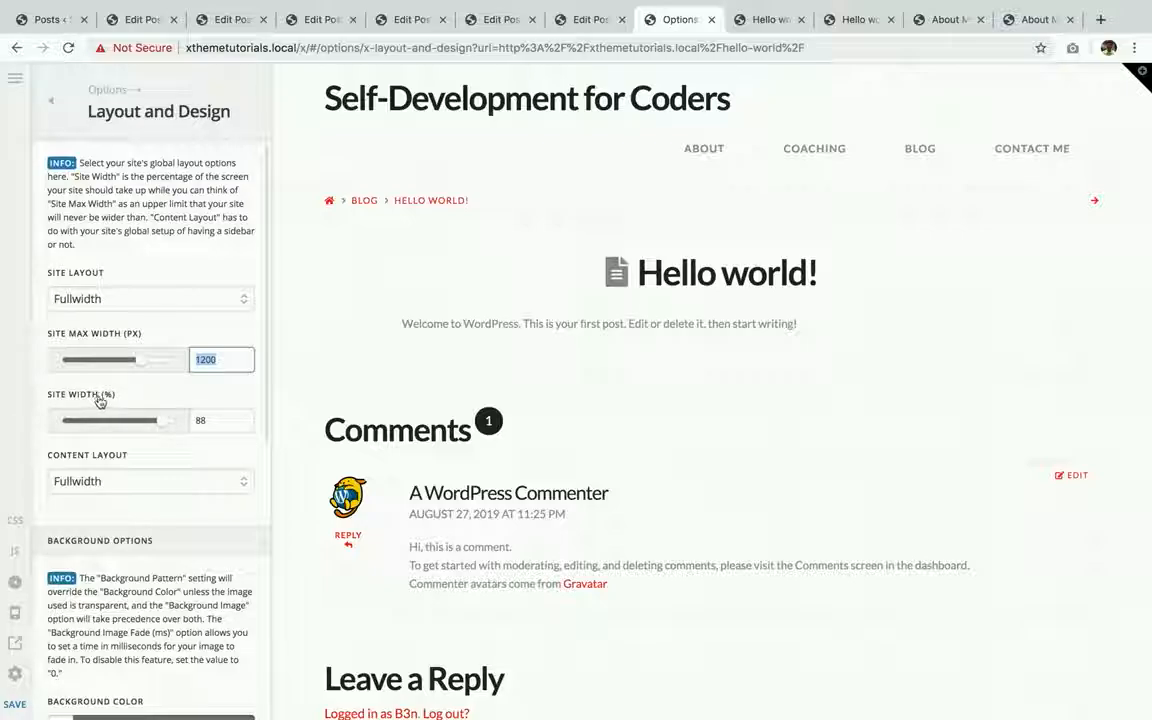
double_click(221, 421)
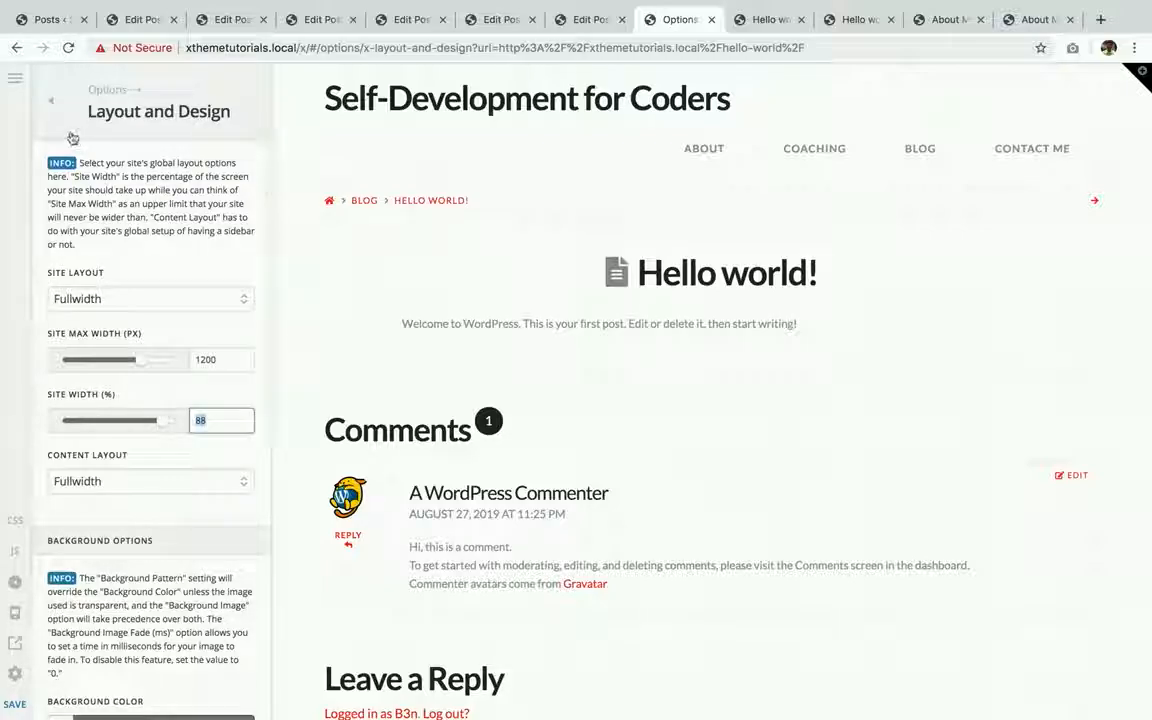